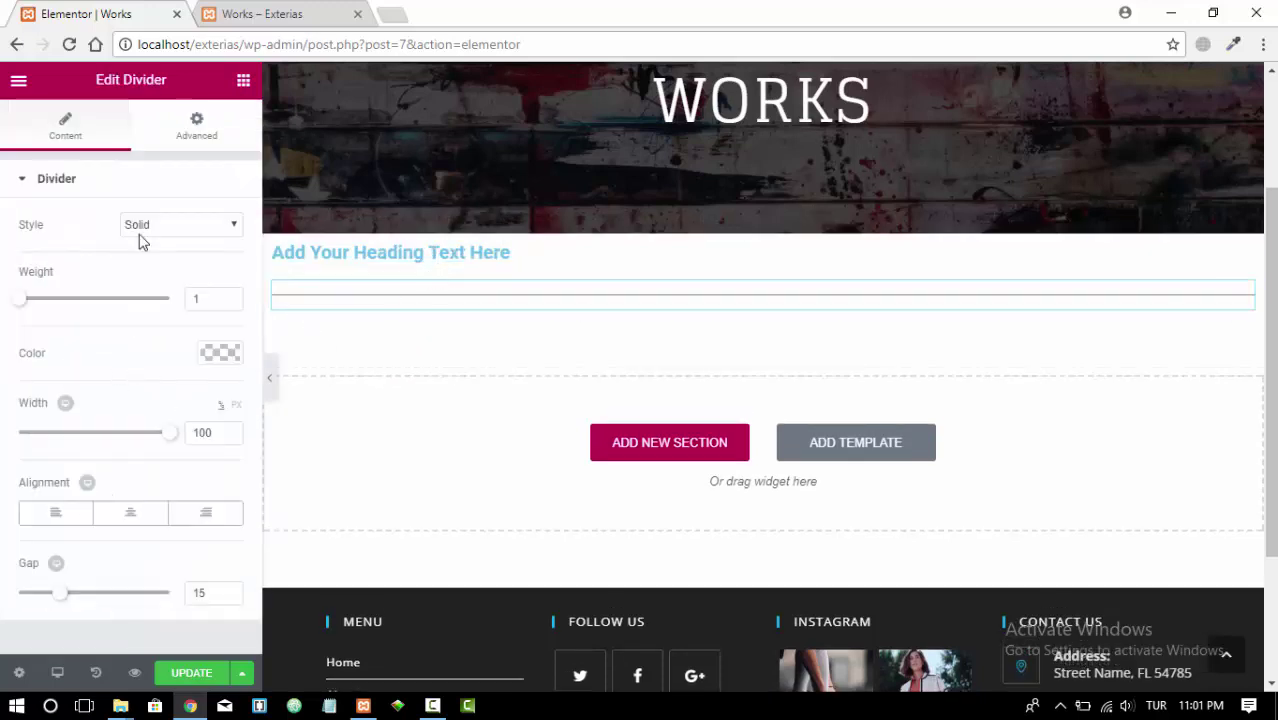
Step: Add a Text Editor widget below the divider and an Image Gallery widget beneath that text block
click(243, 80)
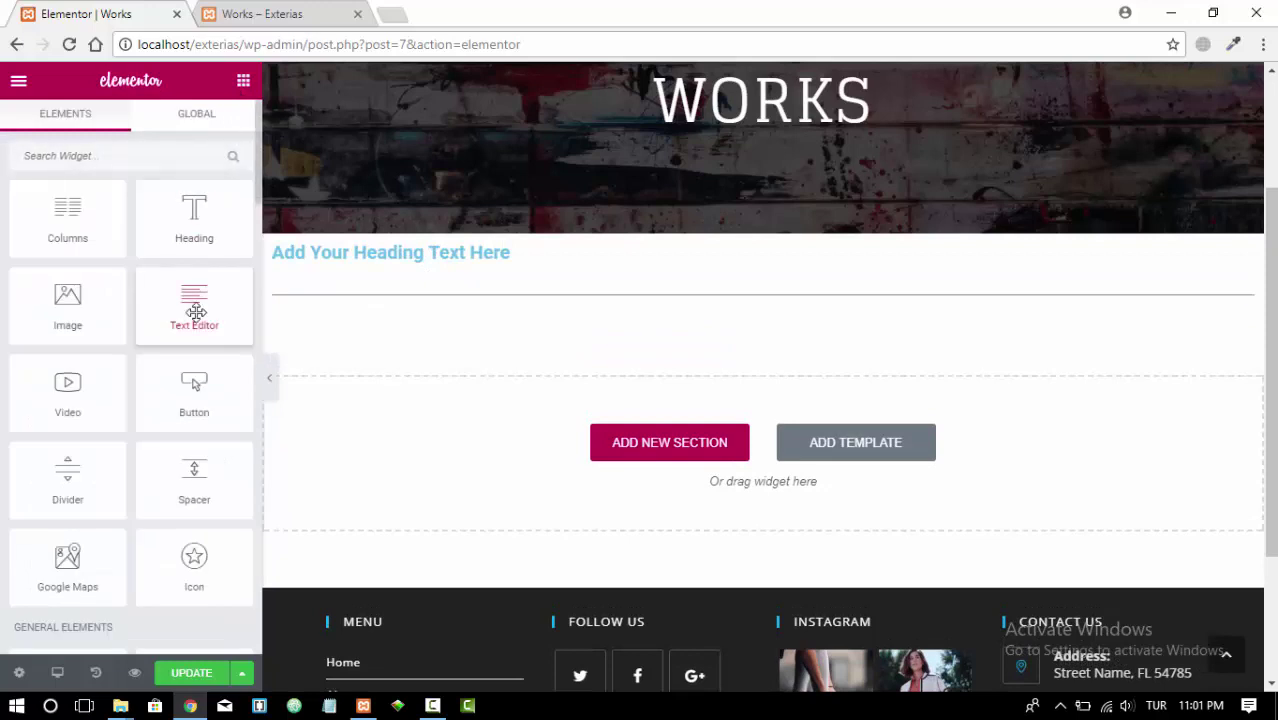
drag(194, 316, 581, 308)
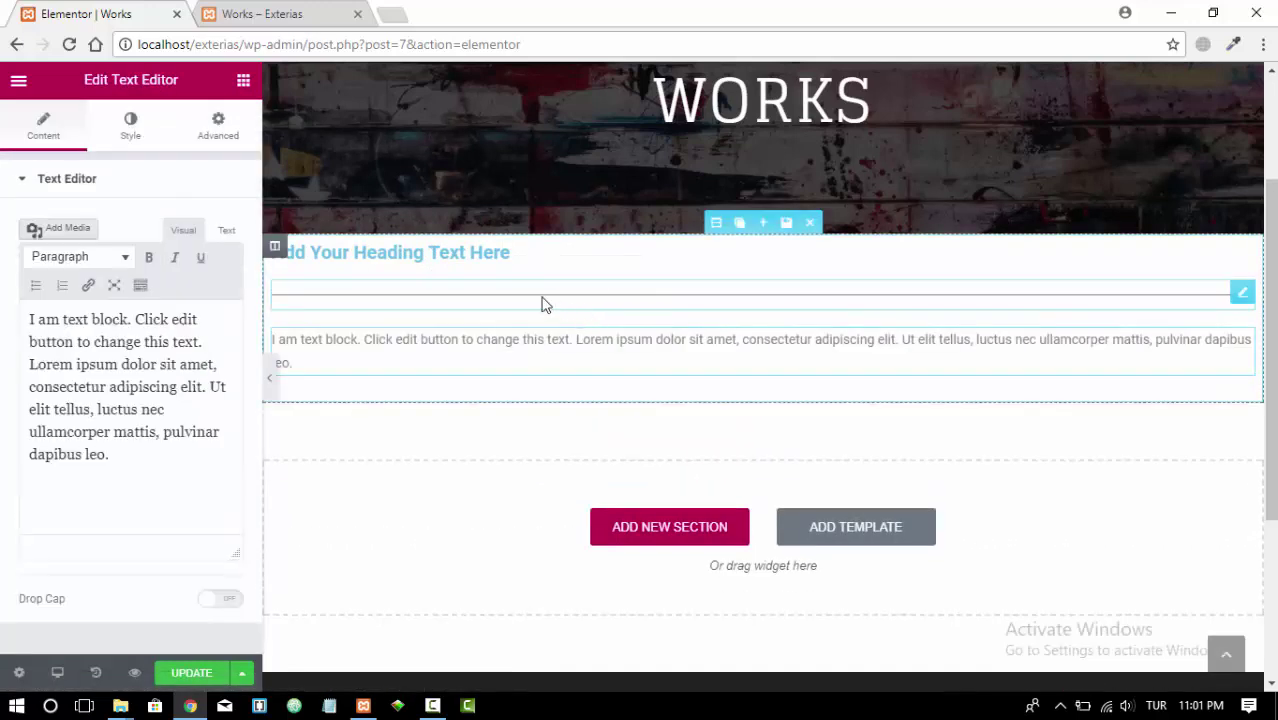
click(243, 80)
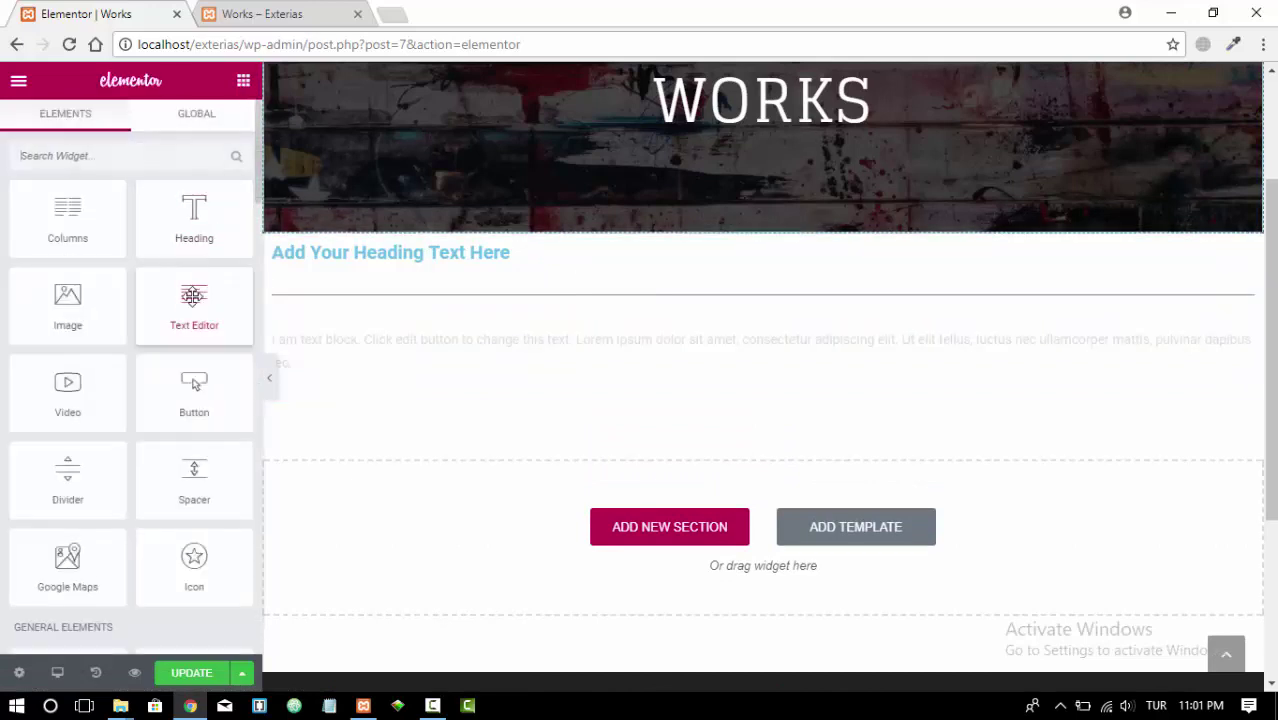
scroll(165, 330, down, 4)
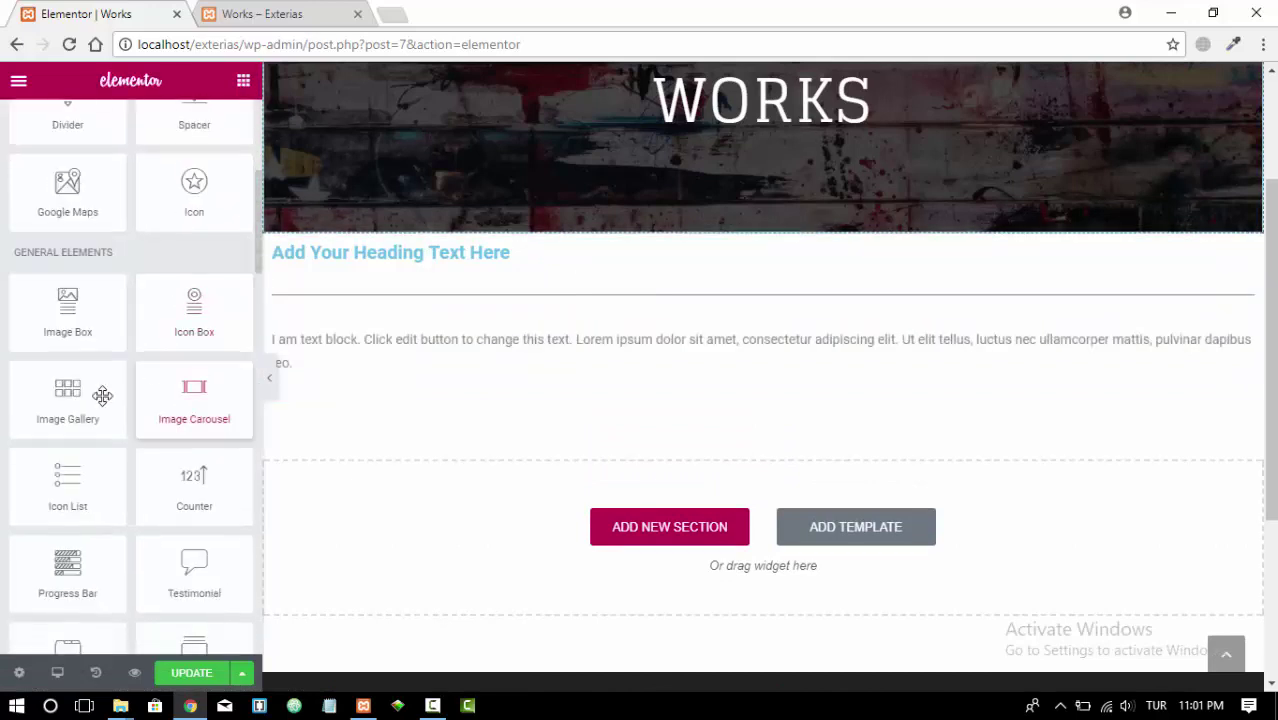
drag(64, 397, 718, 392)
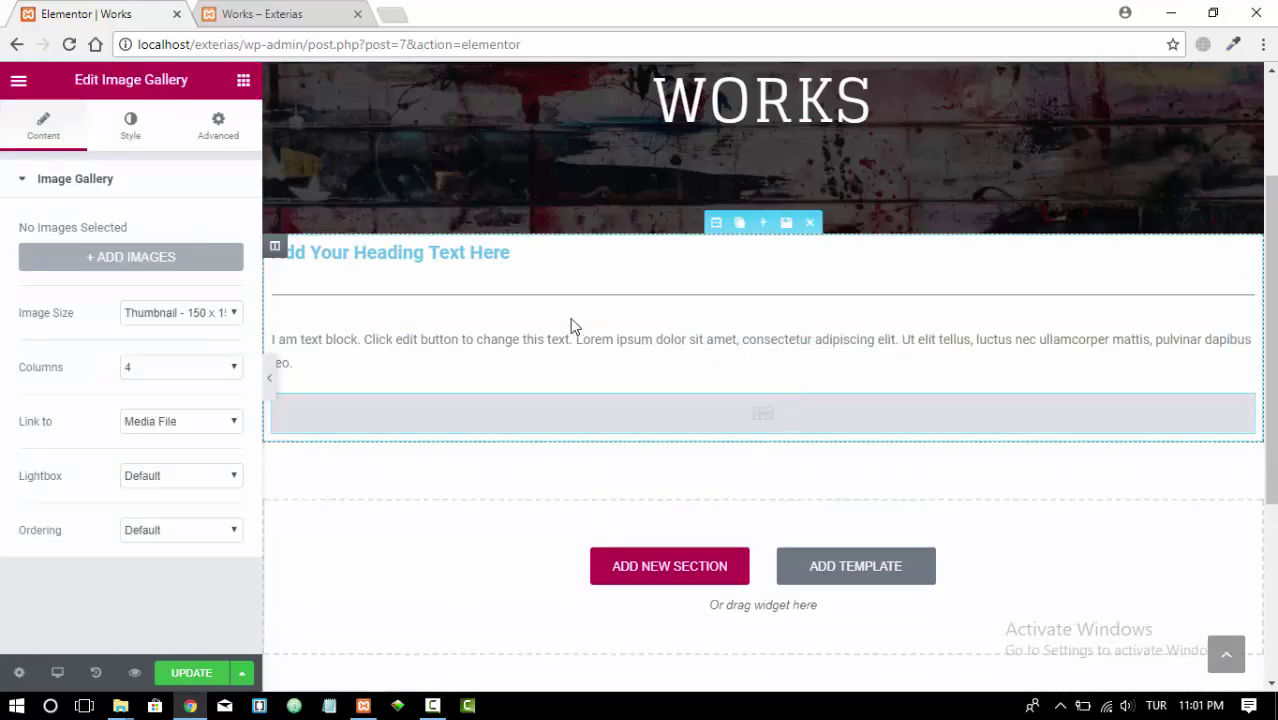
Step: Replace the heading's title with "Sed Ut Perspiciatis" copied from the site's About page, and align the heading to the center
click(467, 257)
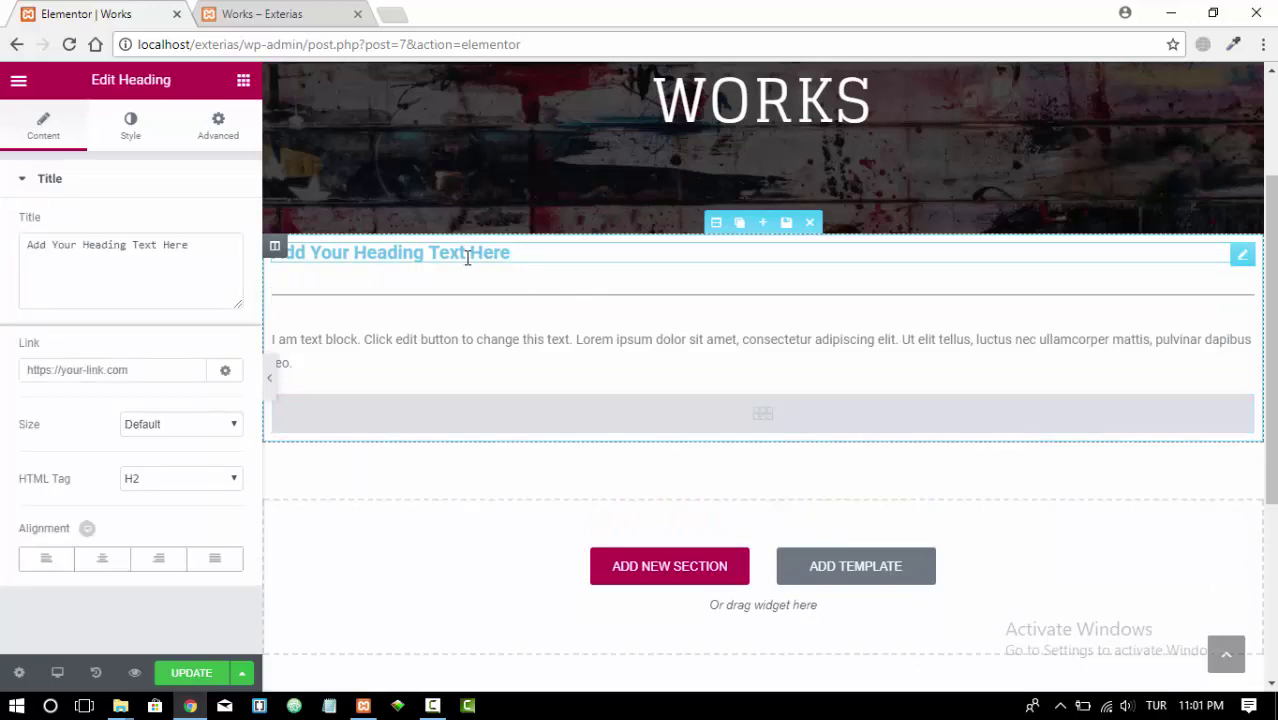
click(320, 14)
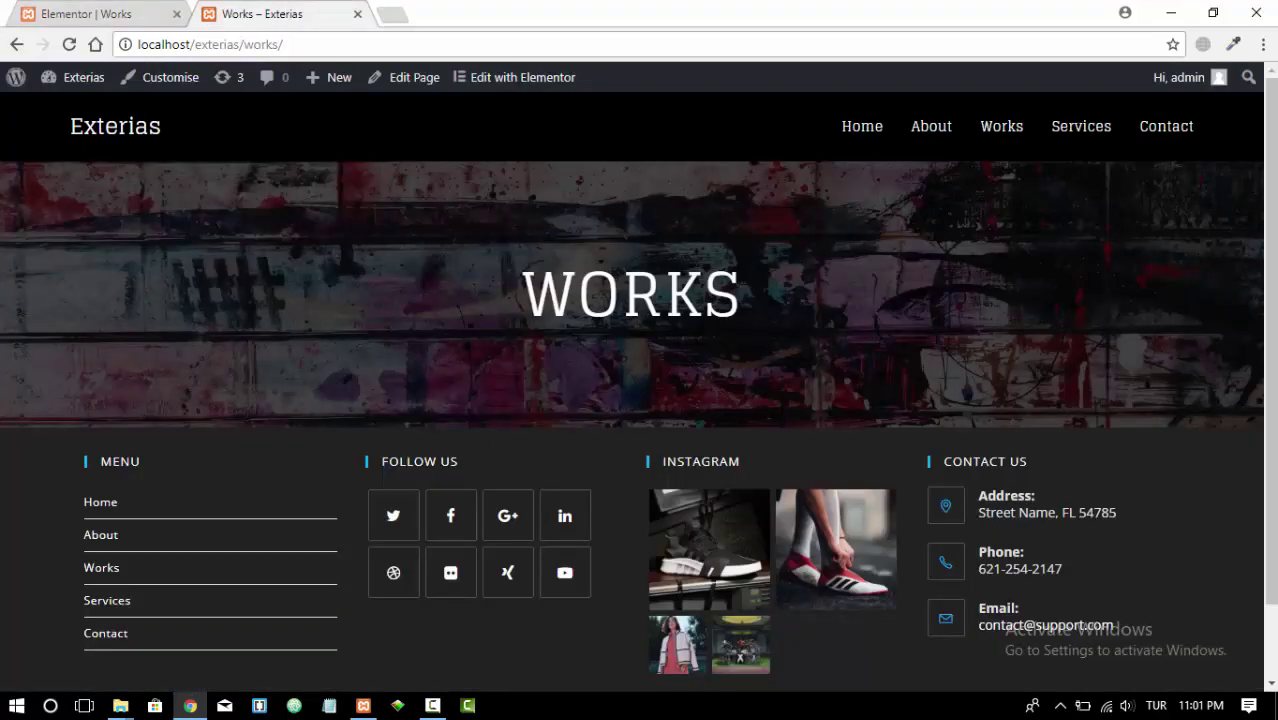
click(931, 130)
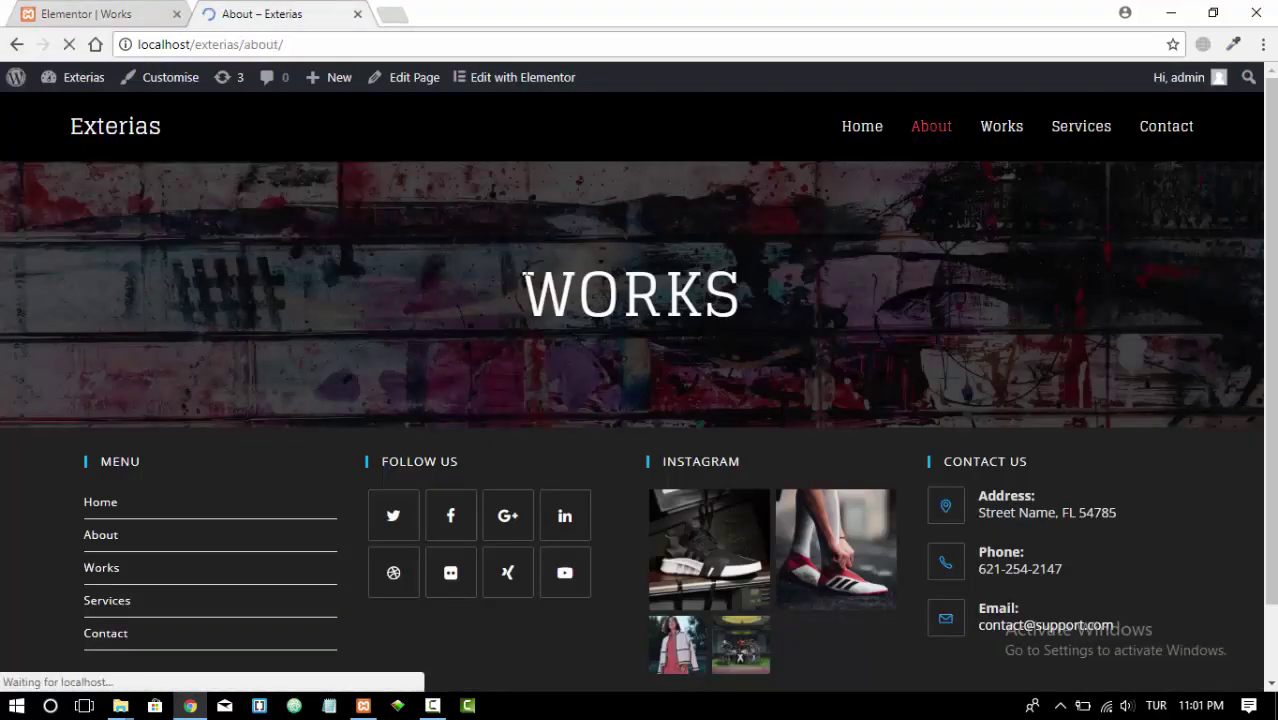
scroll(439, 405, down, 2)
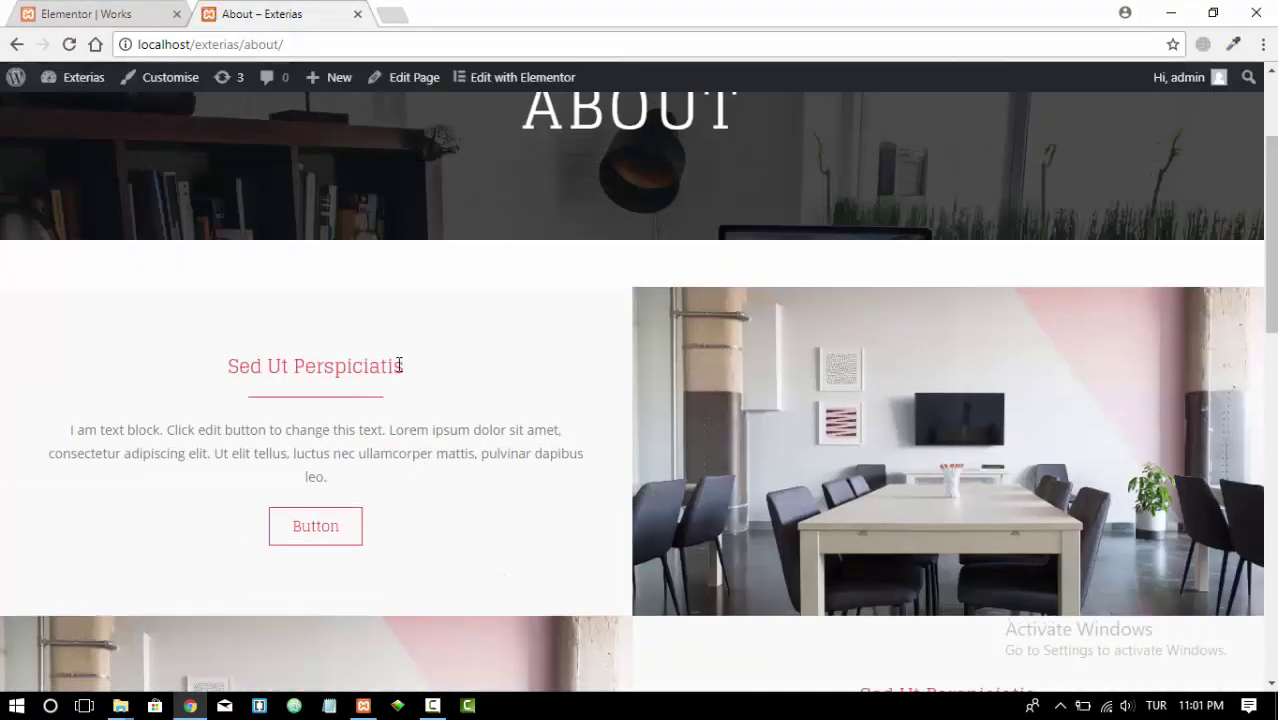
drag(403, 366, 229, 366)
key(ctrl+c)
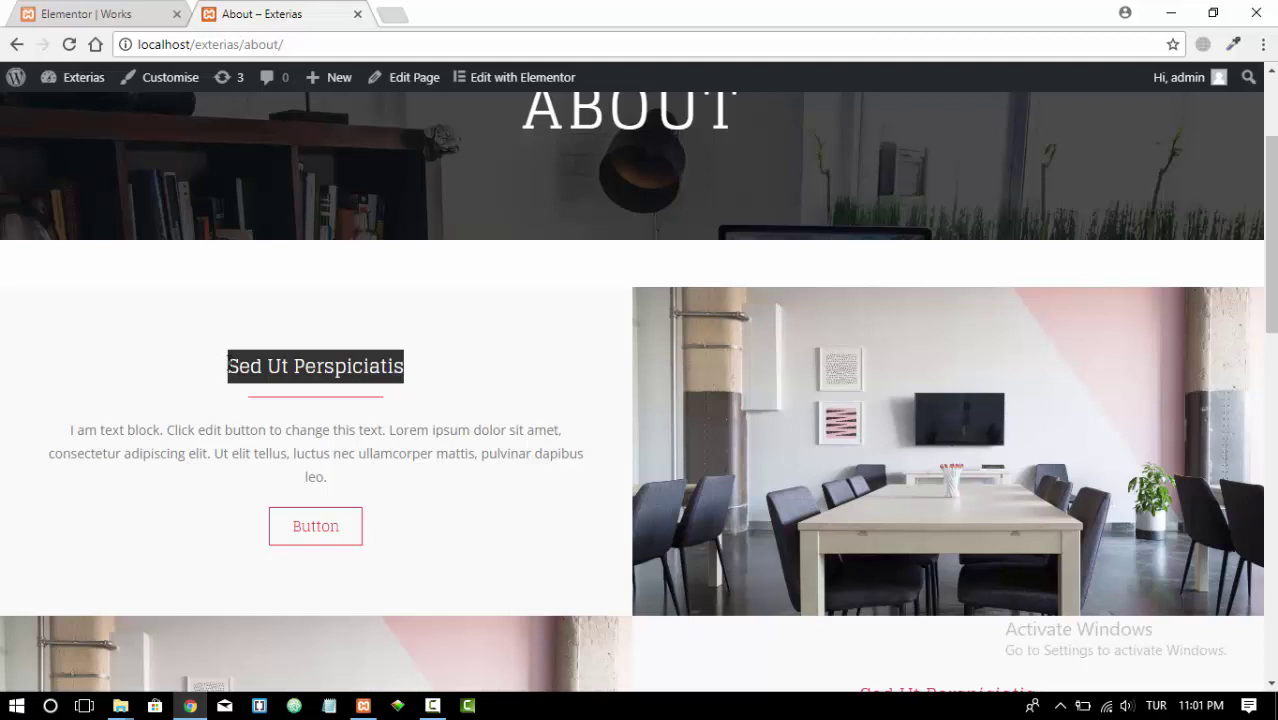
click(140, 15)
drag(193, 244, 4, 242)
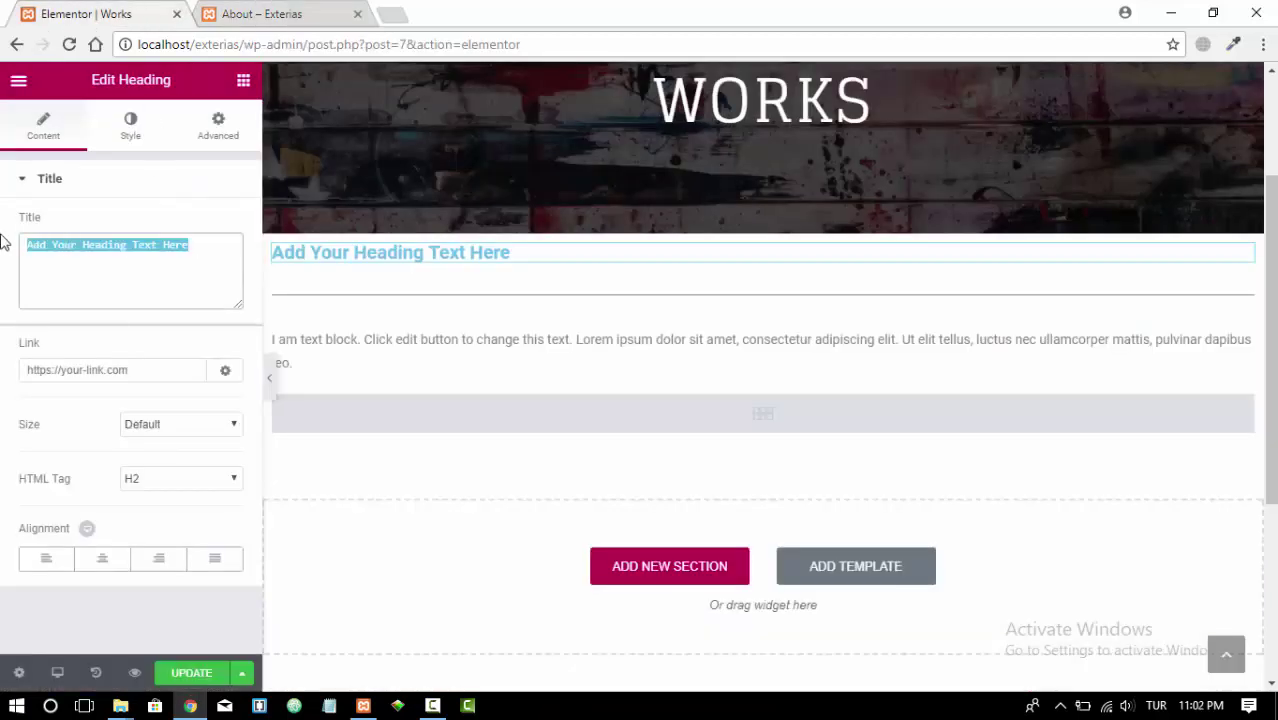
key(ctrl+v)
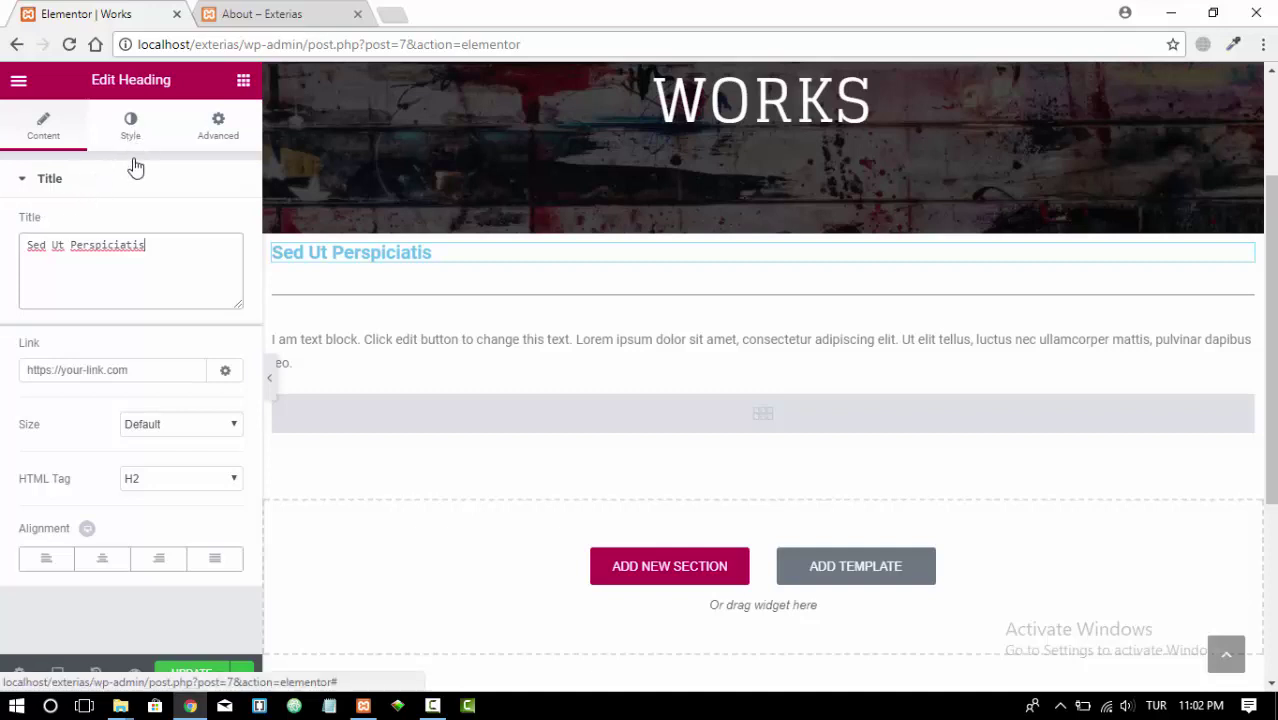
click(103, 559)
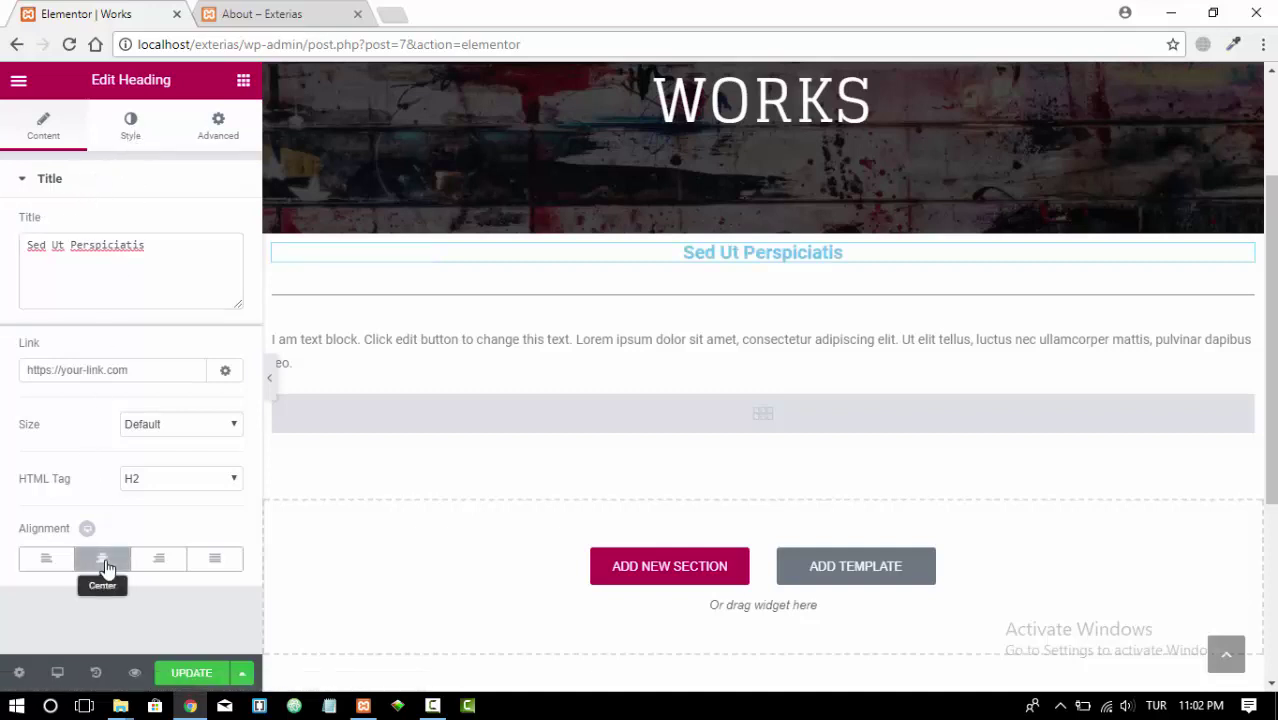
Step: Set the heading's text color to #e74c3c, copying the hex code from the open Notepad note
click(133, 127)
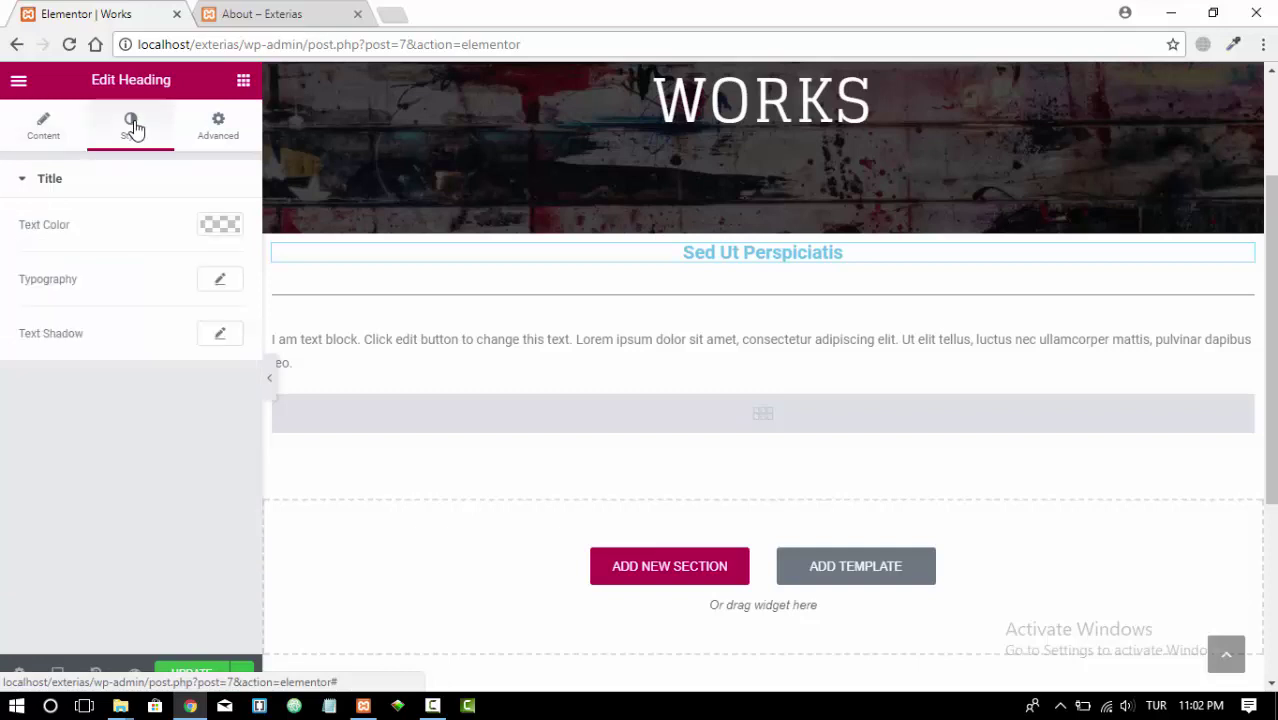
click(219, 226)
click(66, 228)
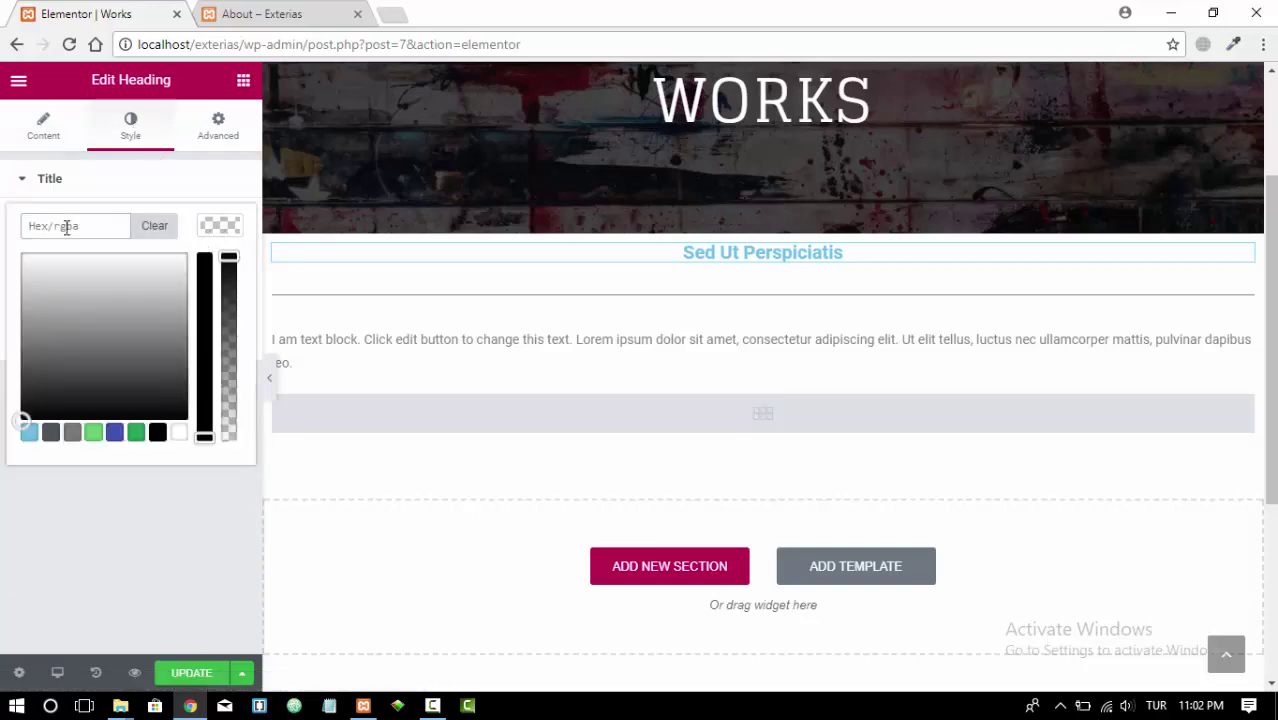
text(#)
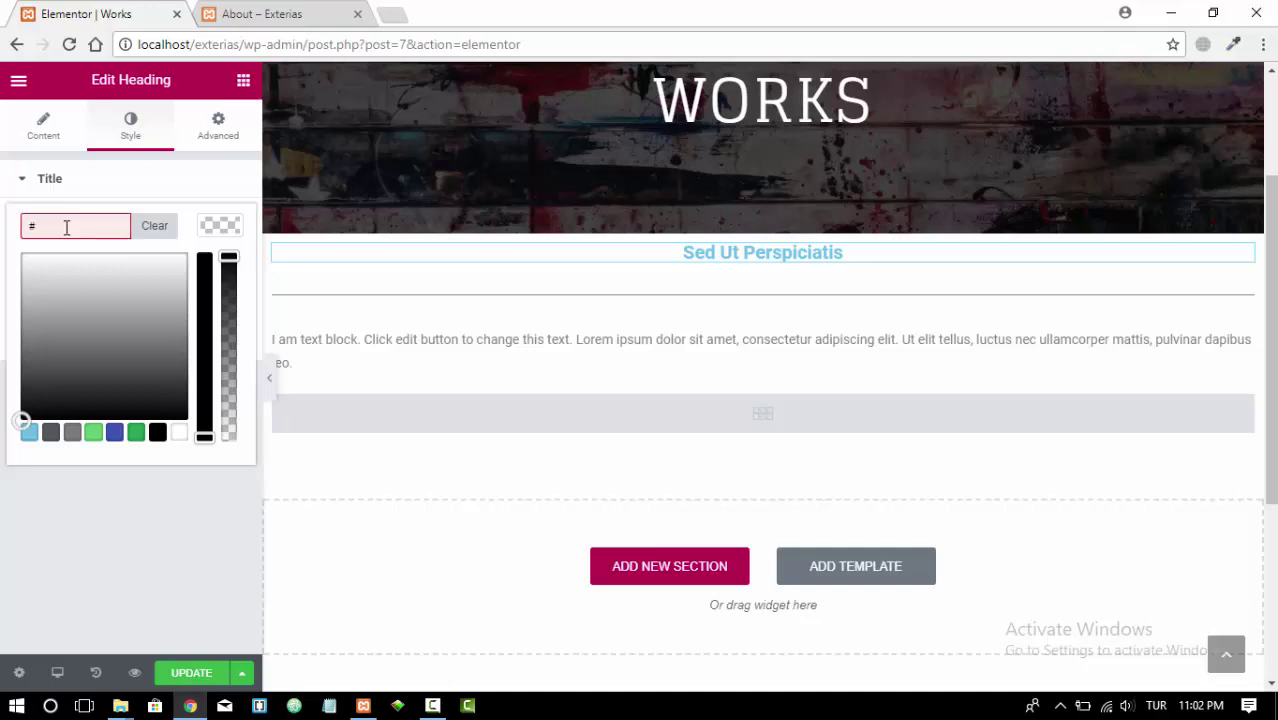
text(ee774c)
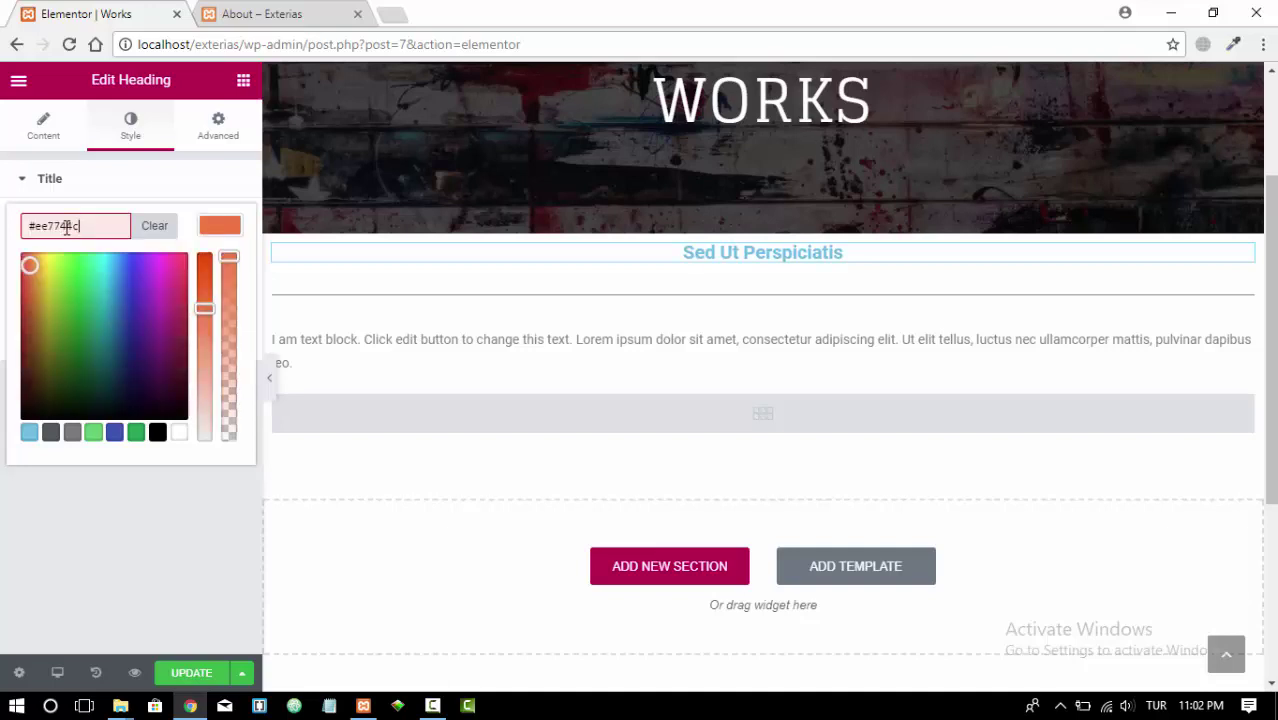
click(329, 705)
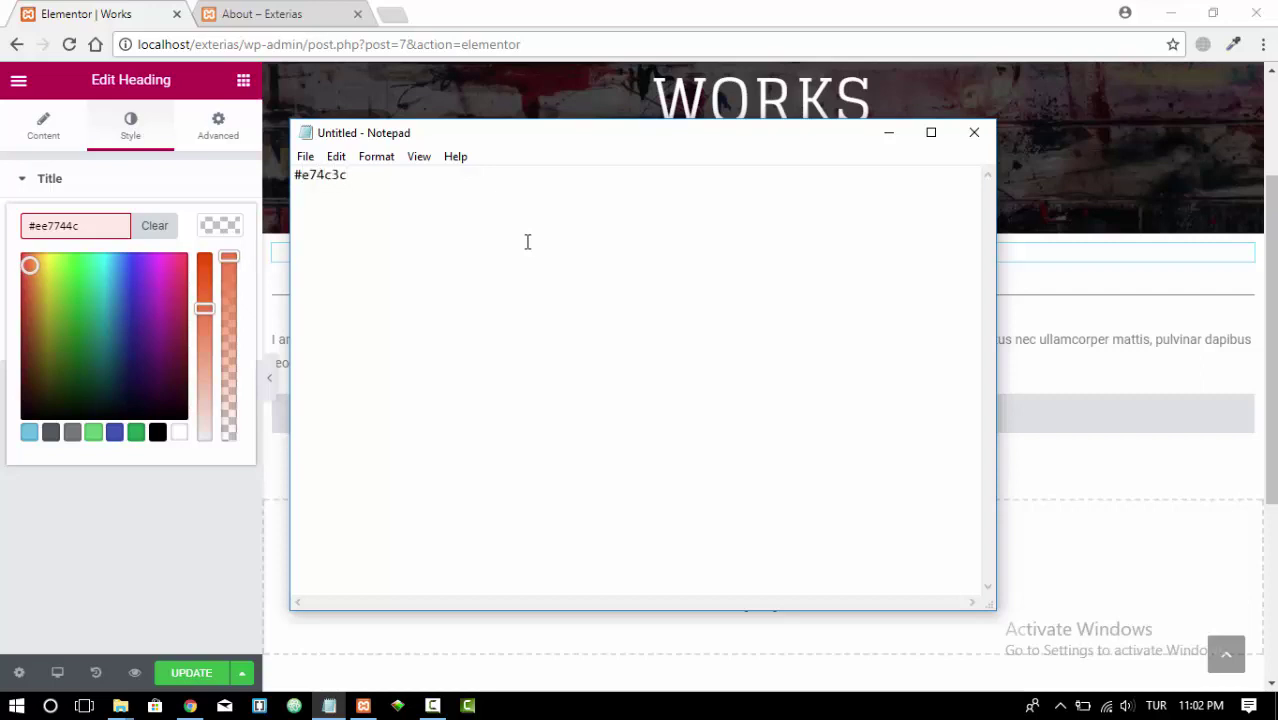
drag(355, 176, 253, 176)
key(ctrl+c)
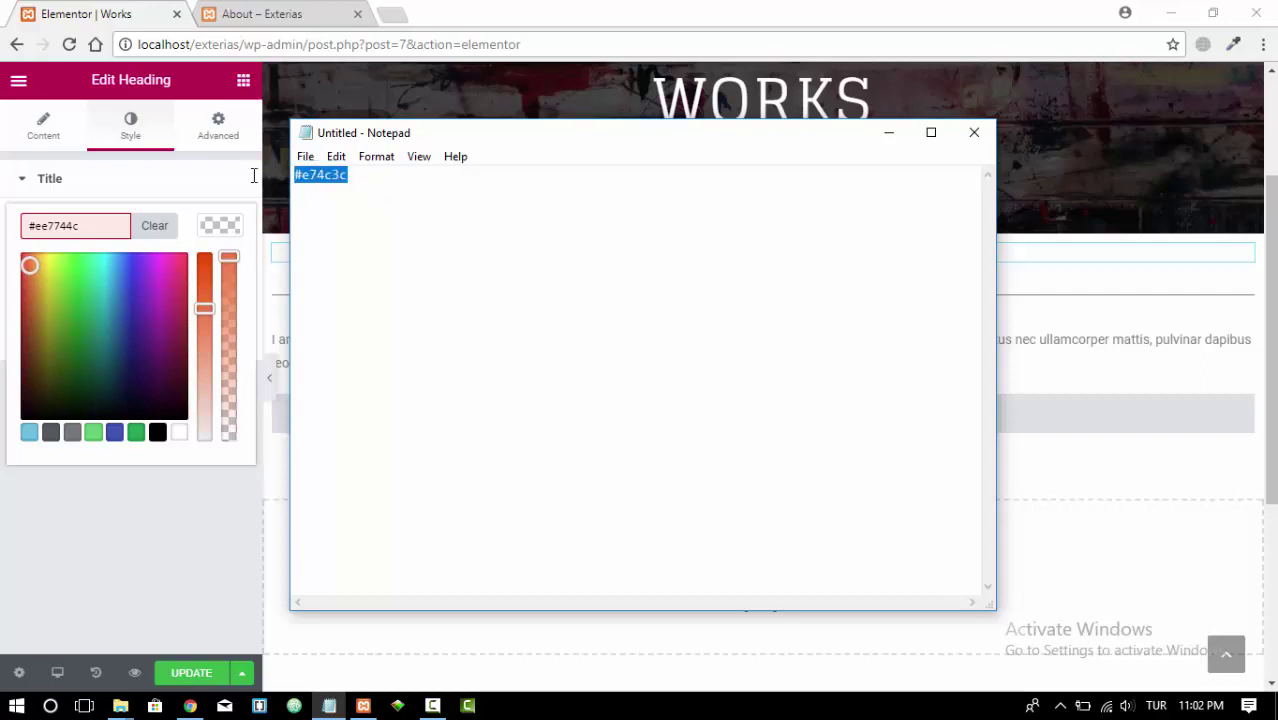
click(888, 133)
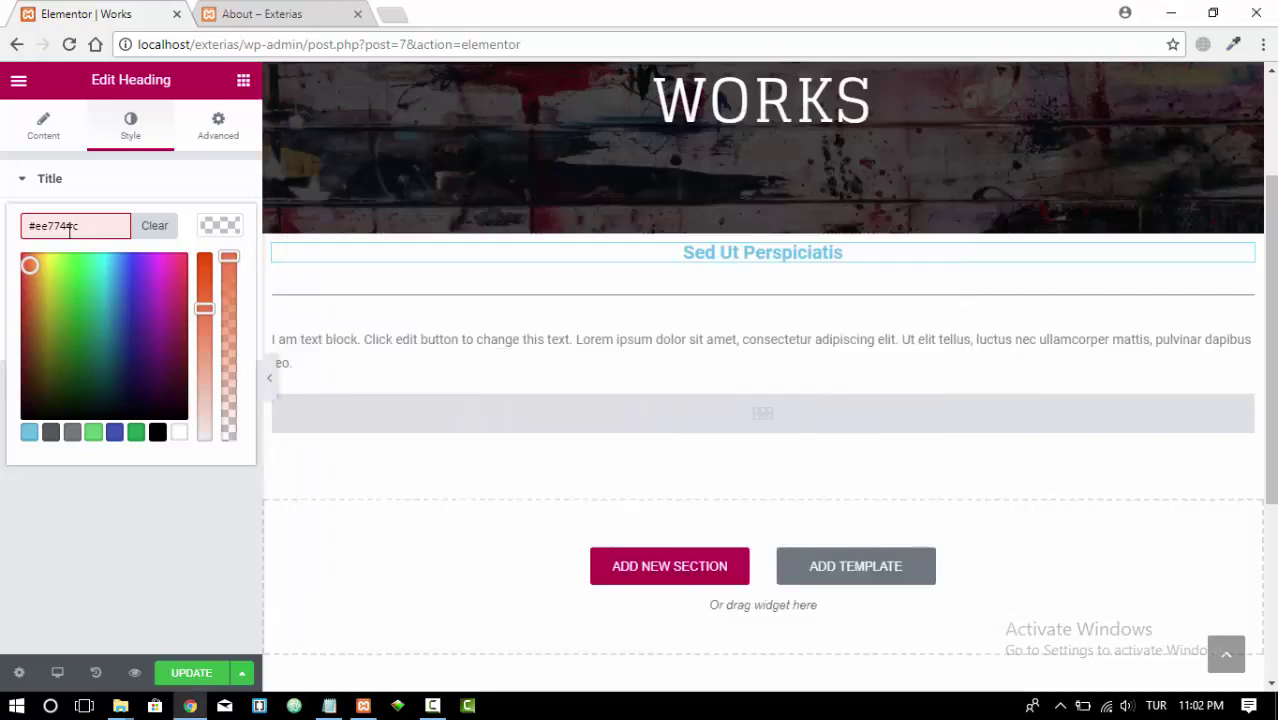
drag(79, 227, 3, 233)
key(ctrl+v)
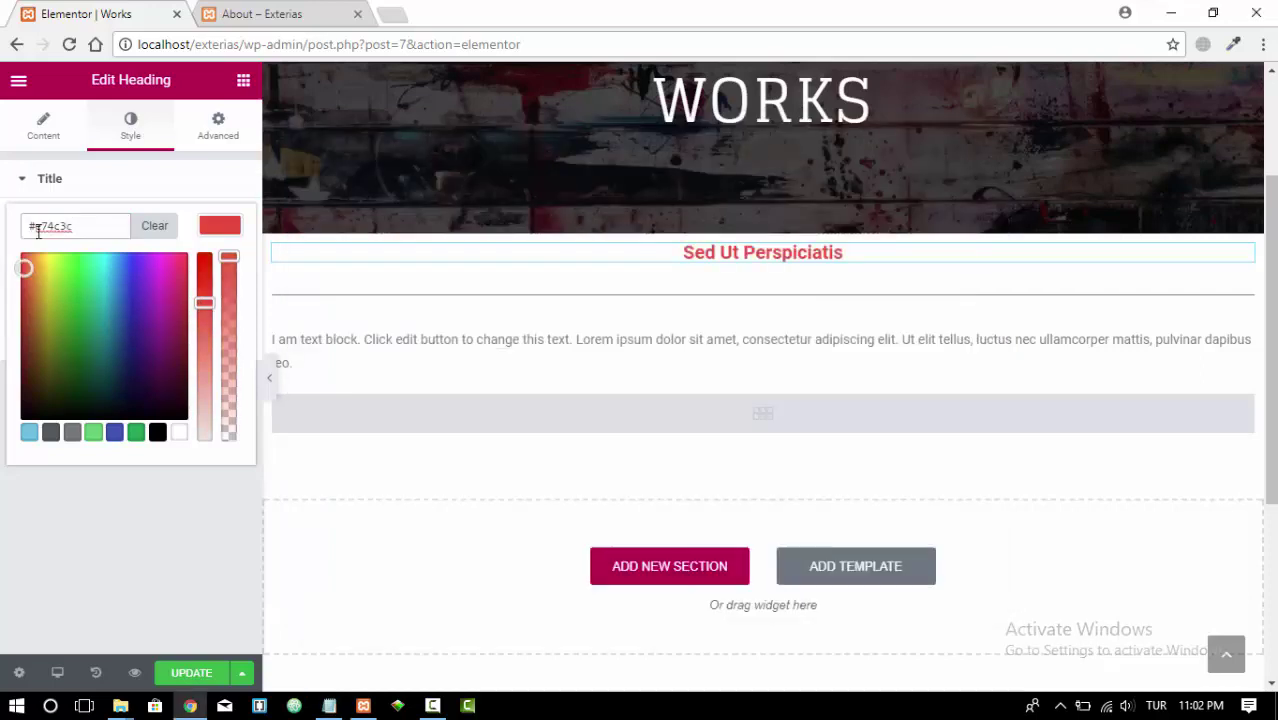
click(224, 232)
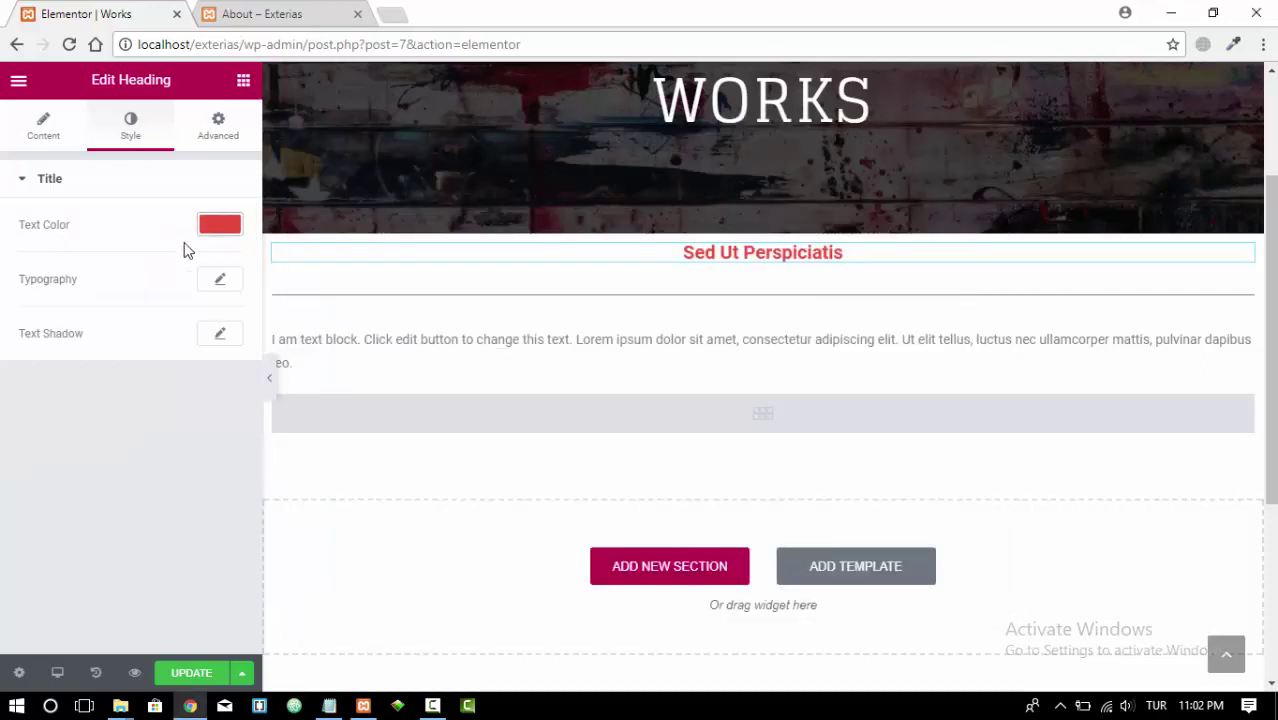
Step: Set the heading's typography to the Glegoo font family with weight 300
click(222, 282)
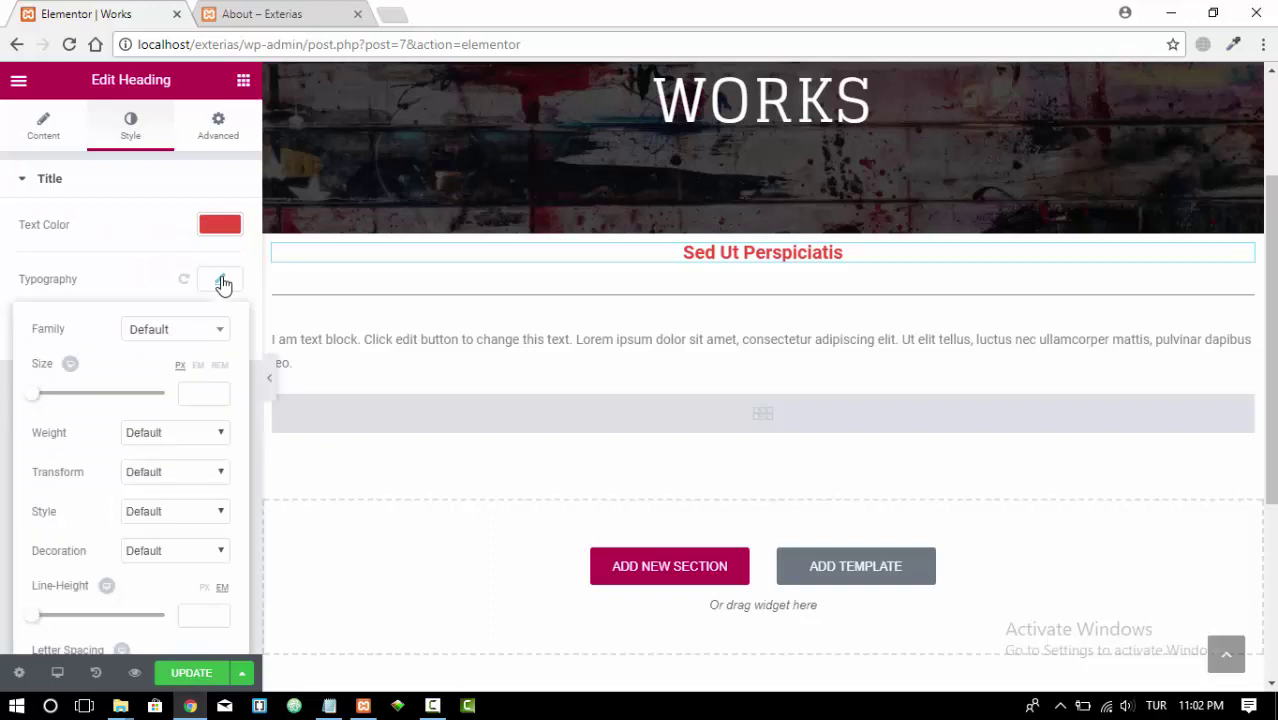
click(170, 333)
text(Gle)
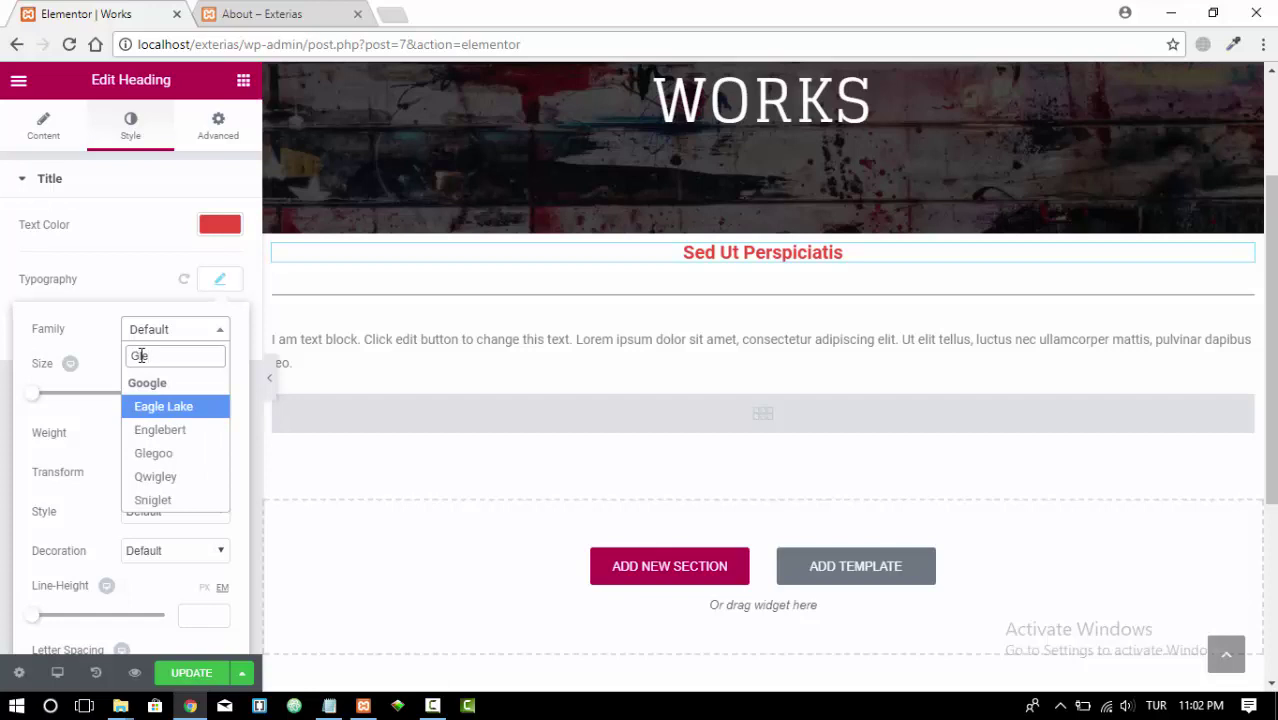
click(155, 455)
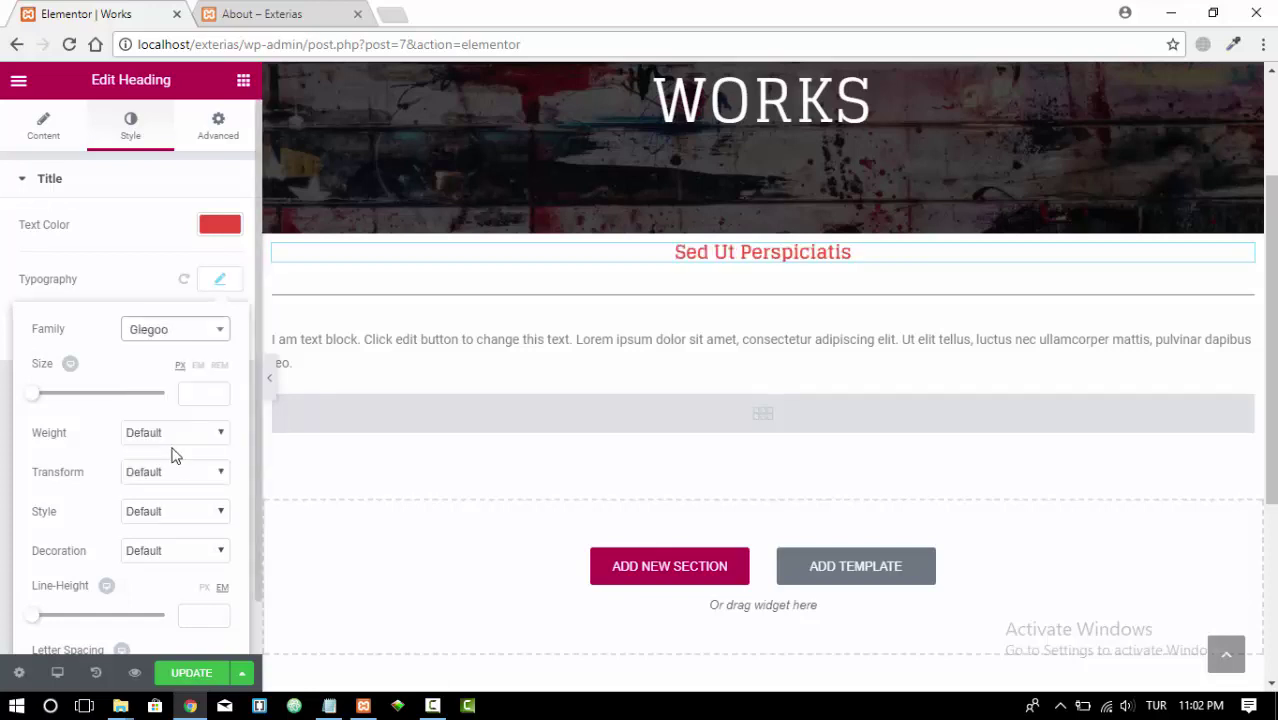
click(177, 442)
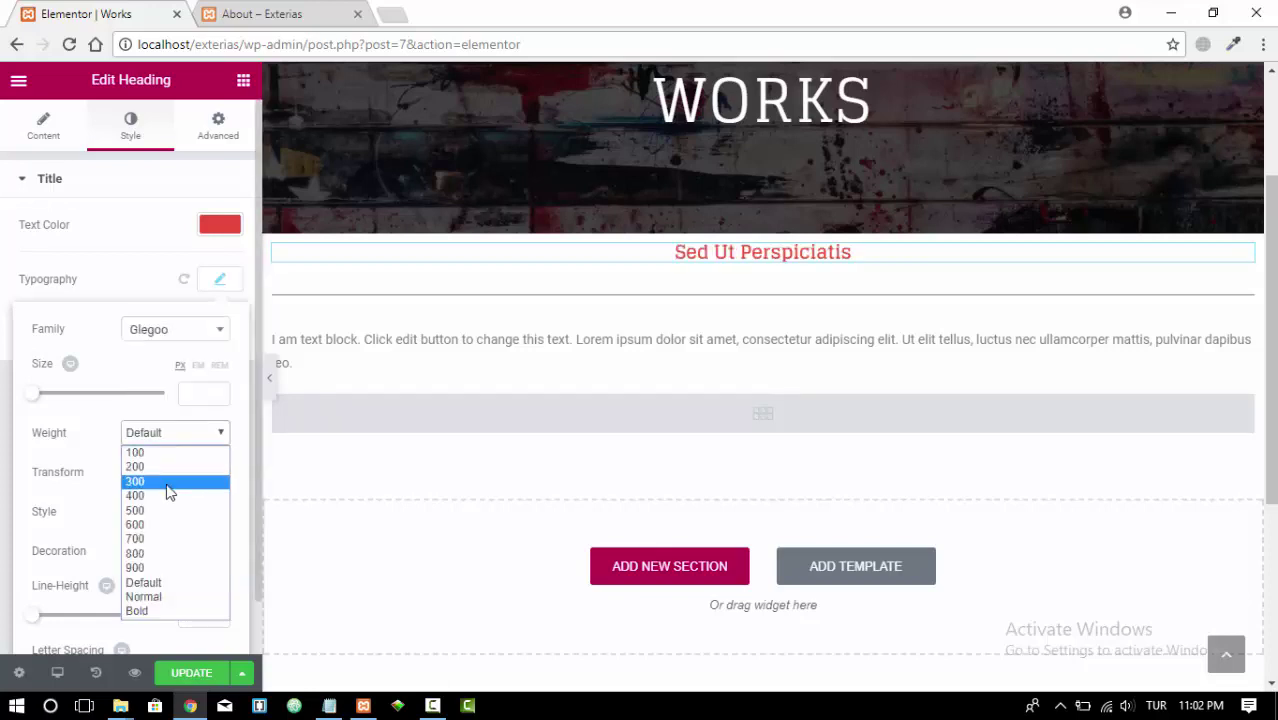
click(166, 494)
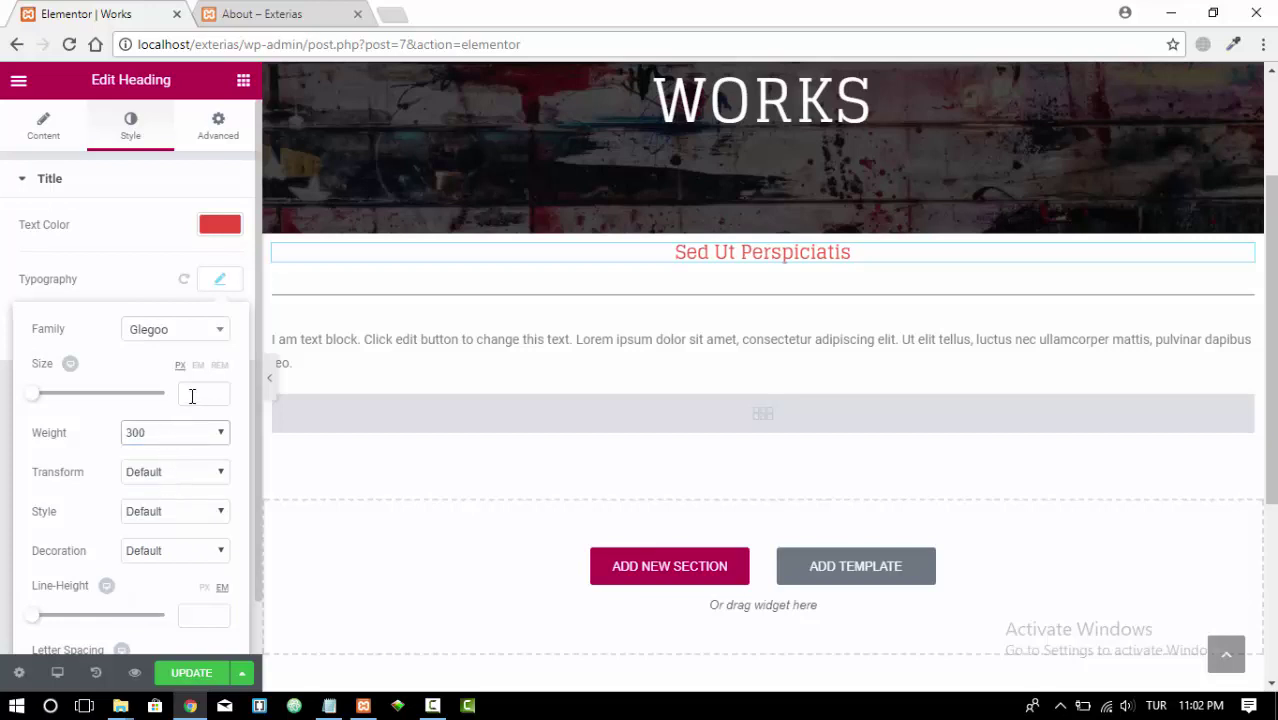
Step: Set the heading's font size to 28 px
drag(215, 394, 218, 397)
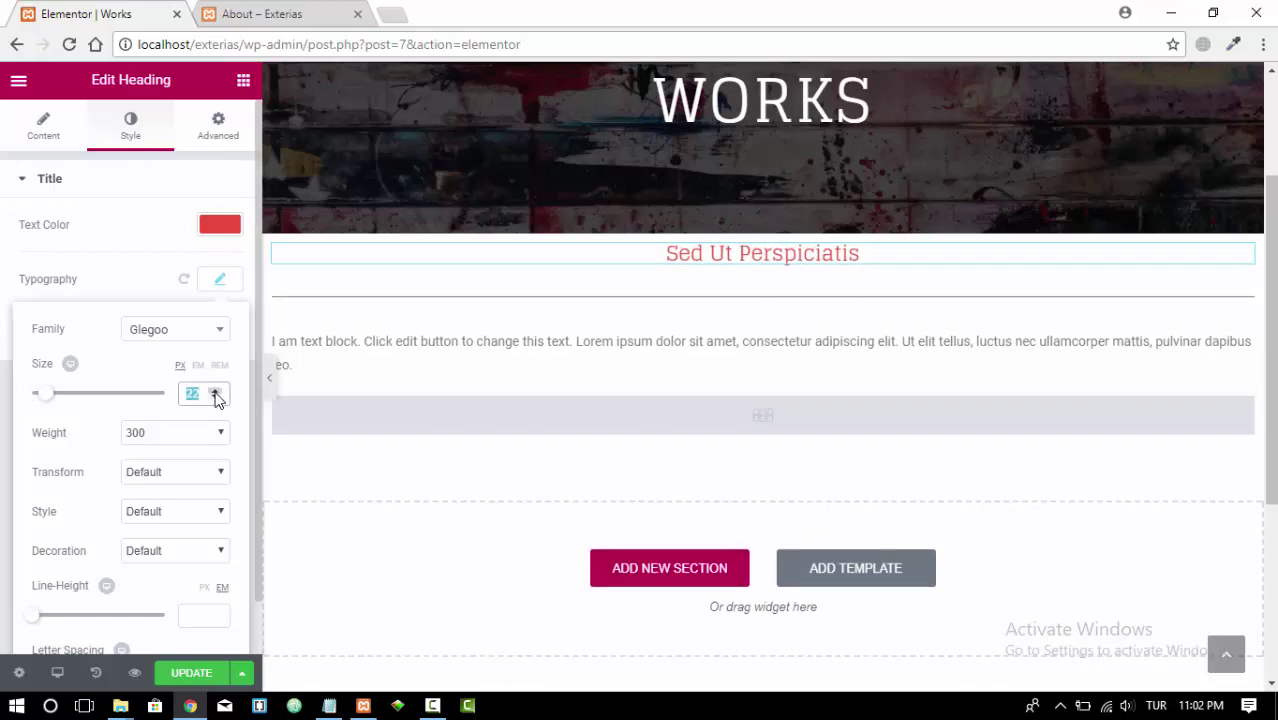
click(217, 396)
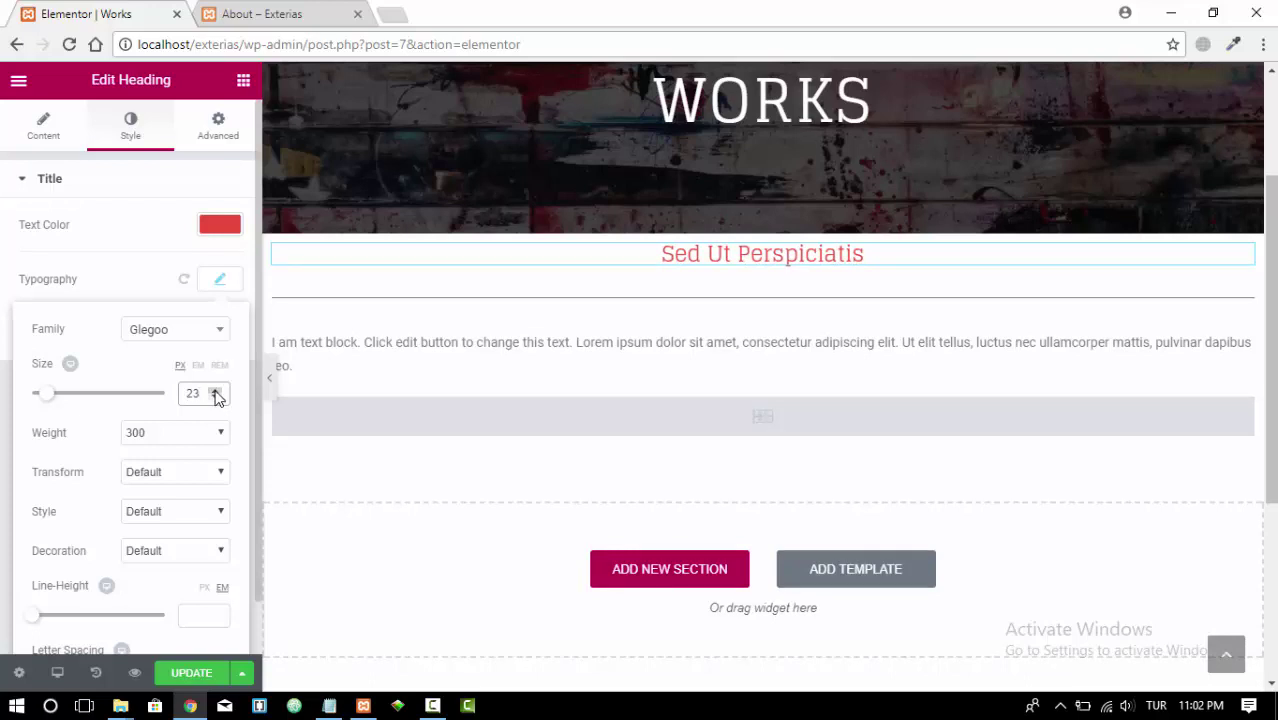
click(217, 396)
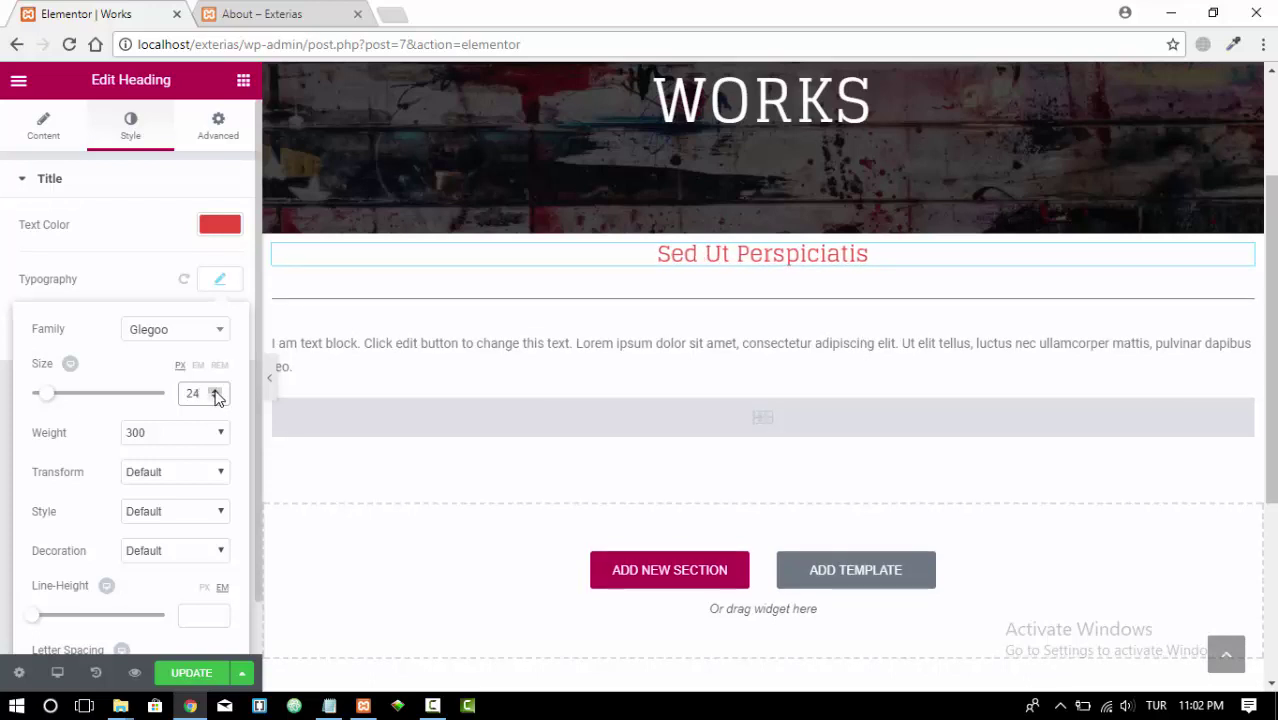
click(217, 396)
click(217, 396)
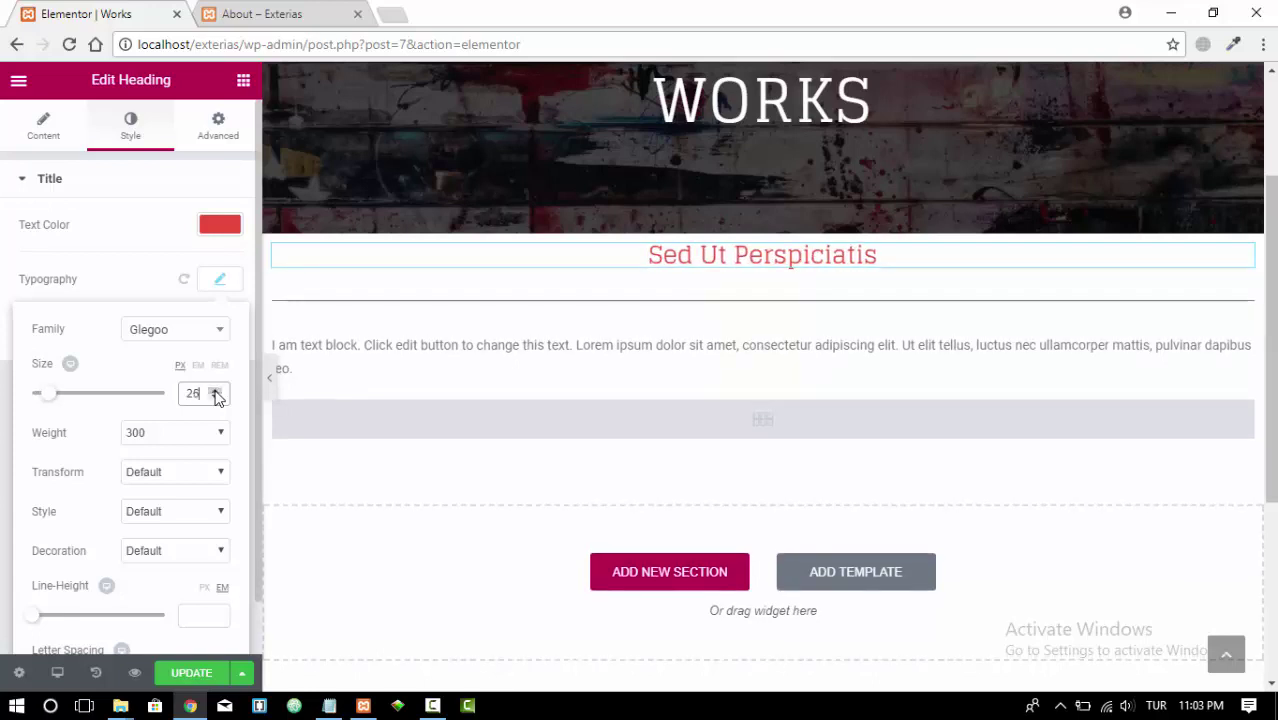
click(217, 396)
click(217, 396)
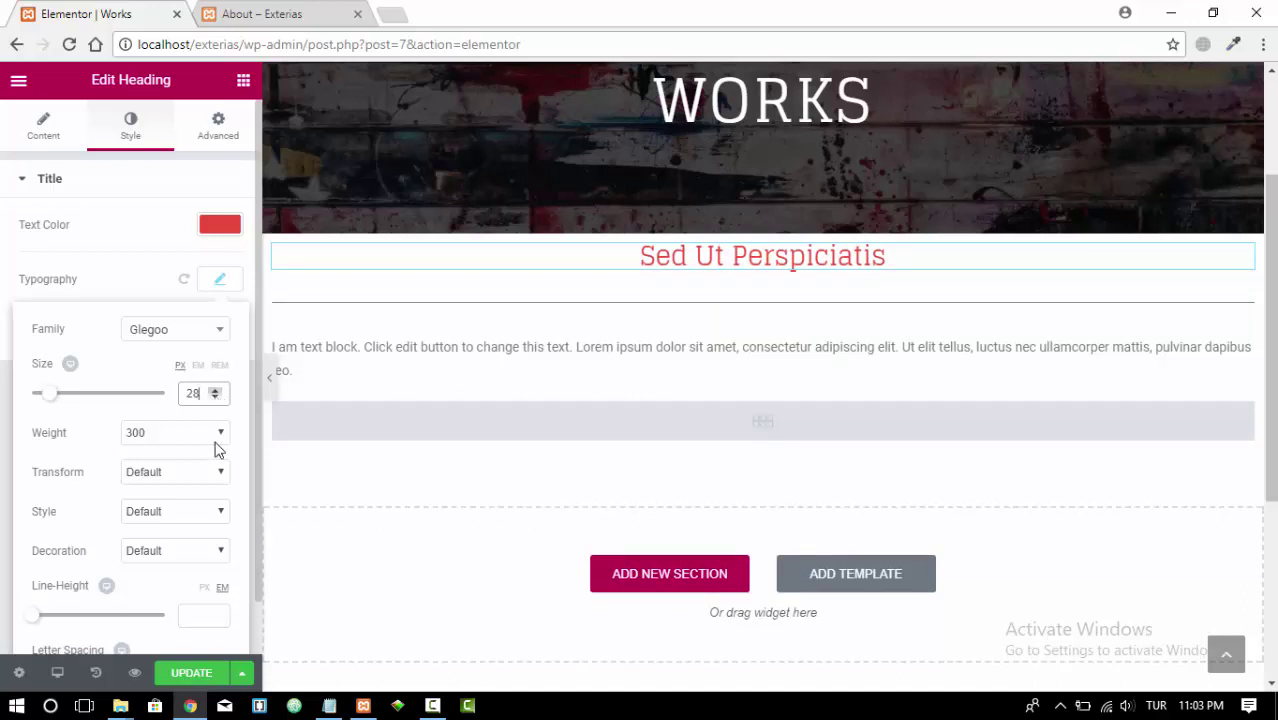
Step: Update the page and view the live Works page on the site to check the new heading
click(210, 676)
click(262, 14)
click(69, 44)
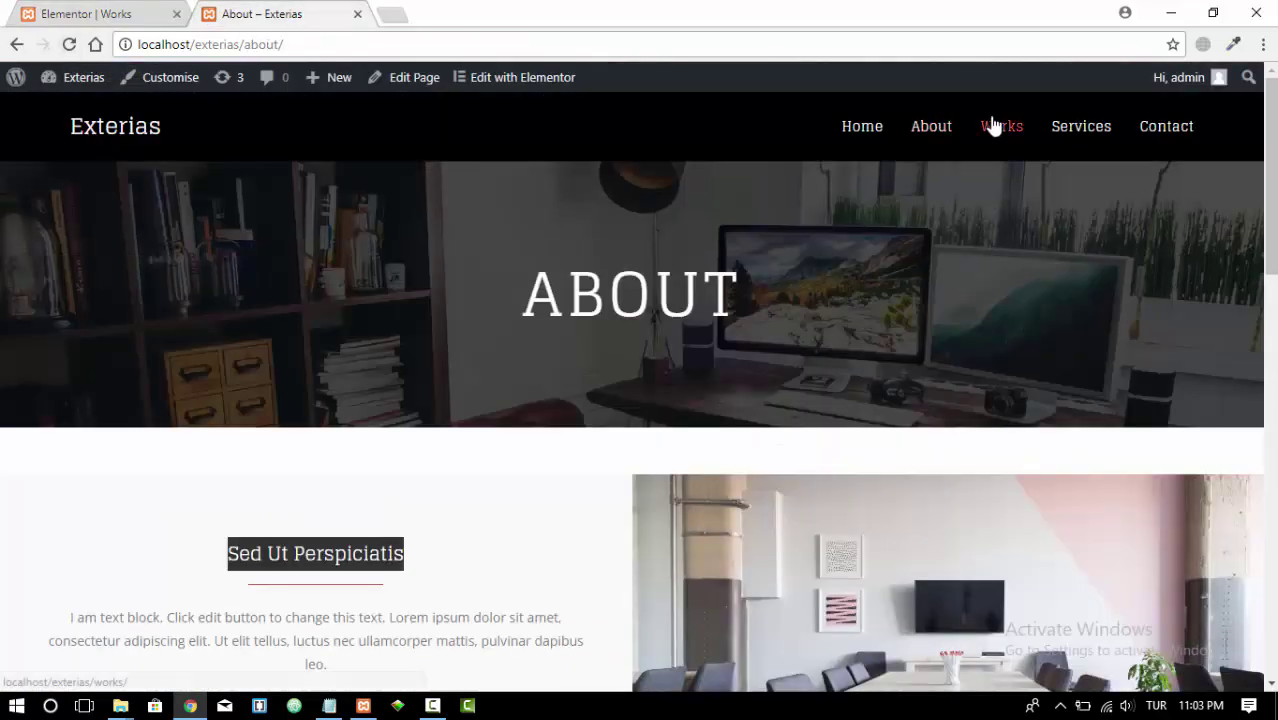
click(995, 130)
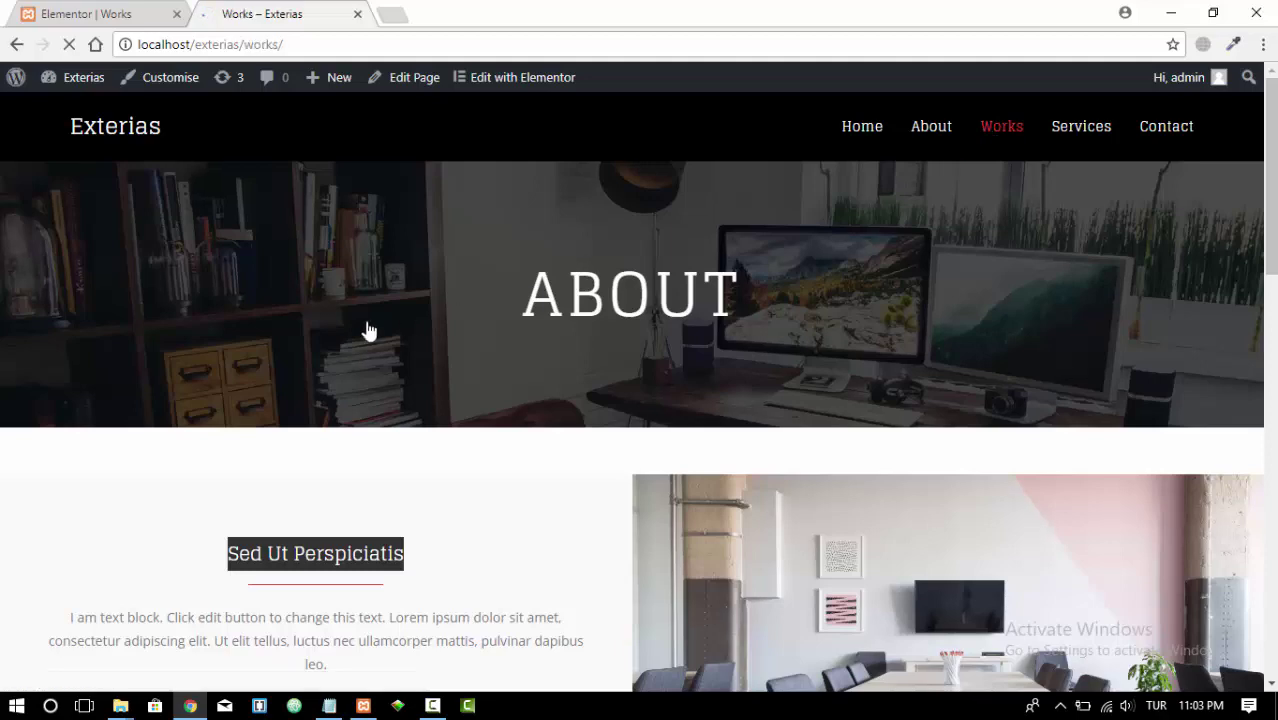
scroll(677, 403, down, 1)
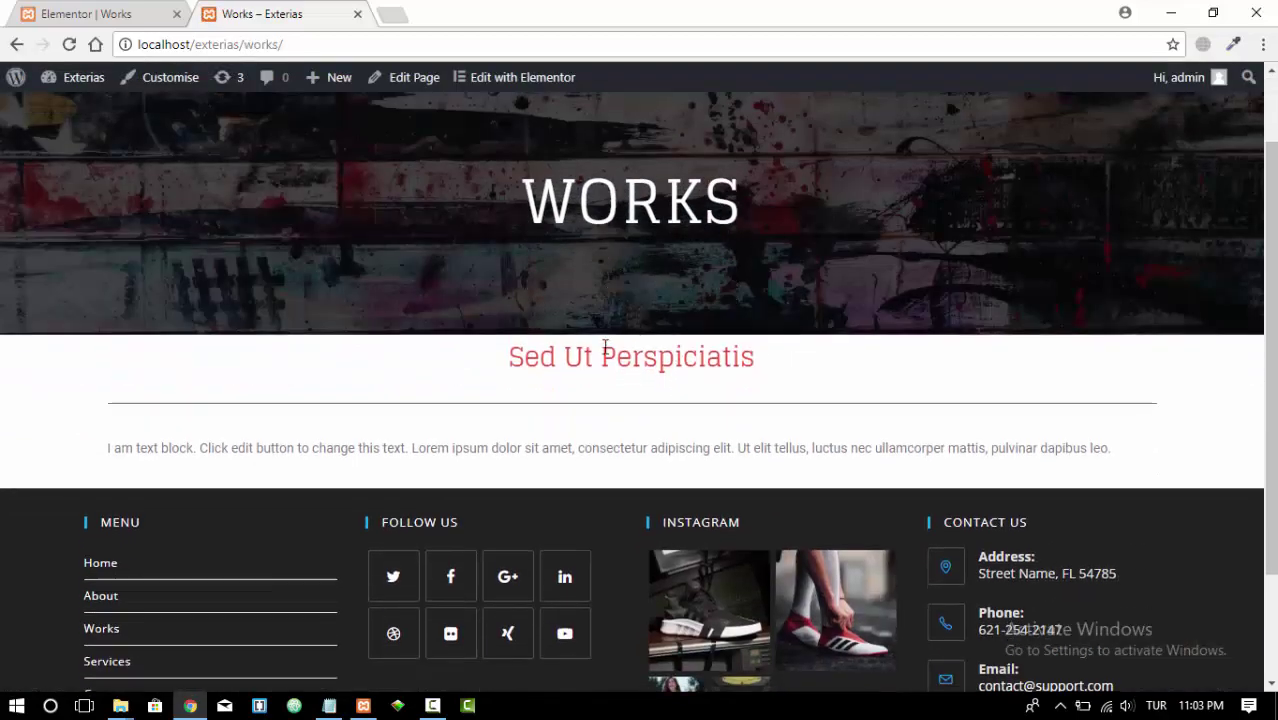
Step: Return to the Elementor editor and set the top and bottom margins of the section containing the heading to 50 px
click(120, 14)
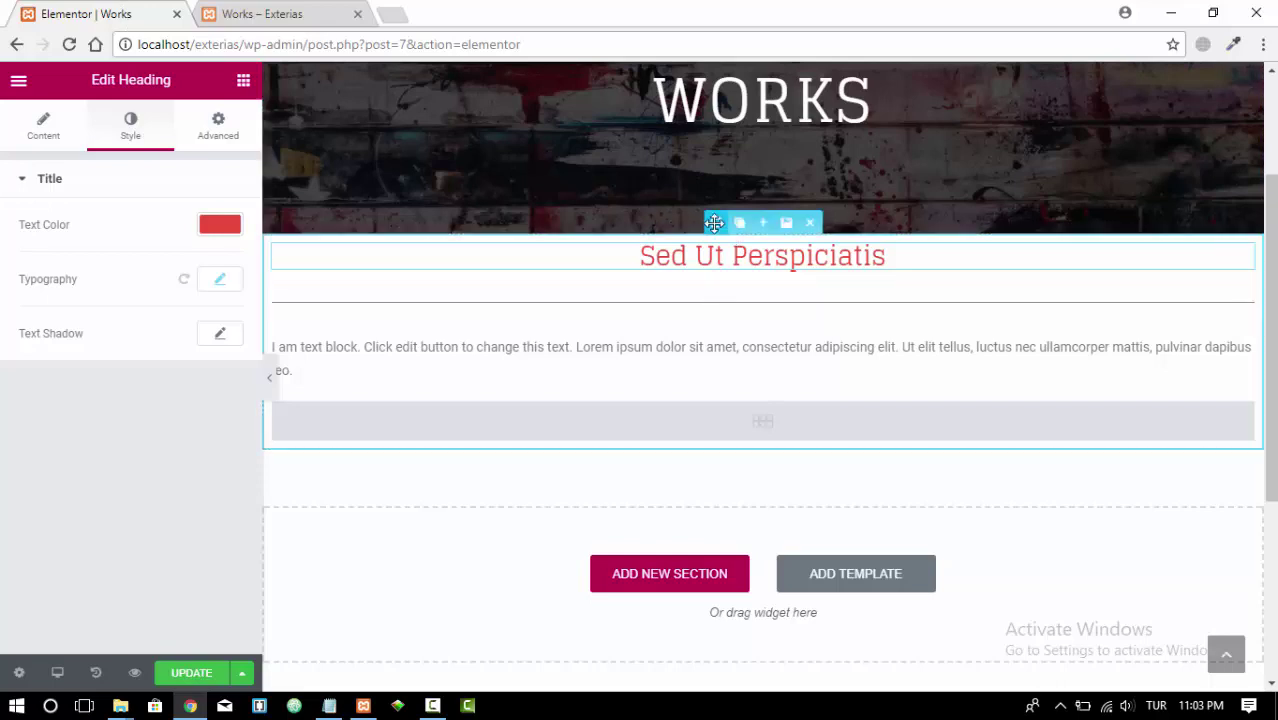
click(714, 222)
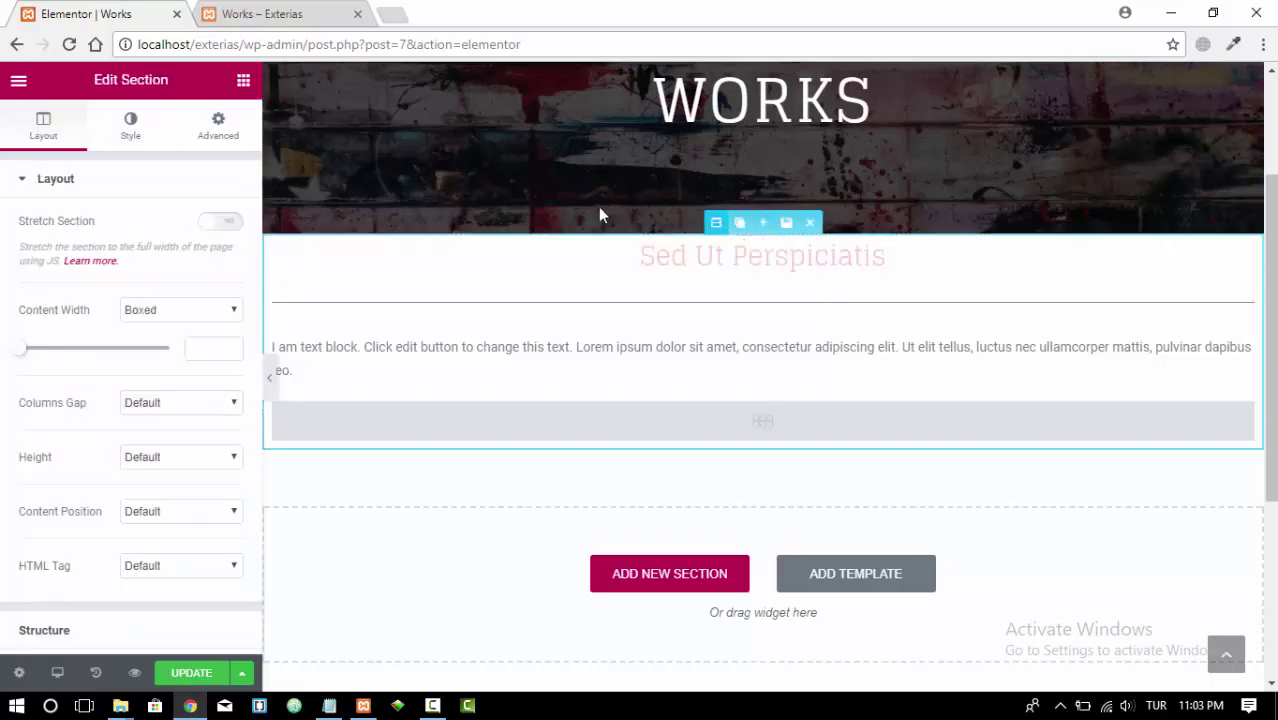
click(219, 125)
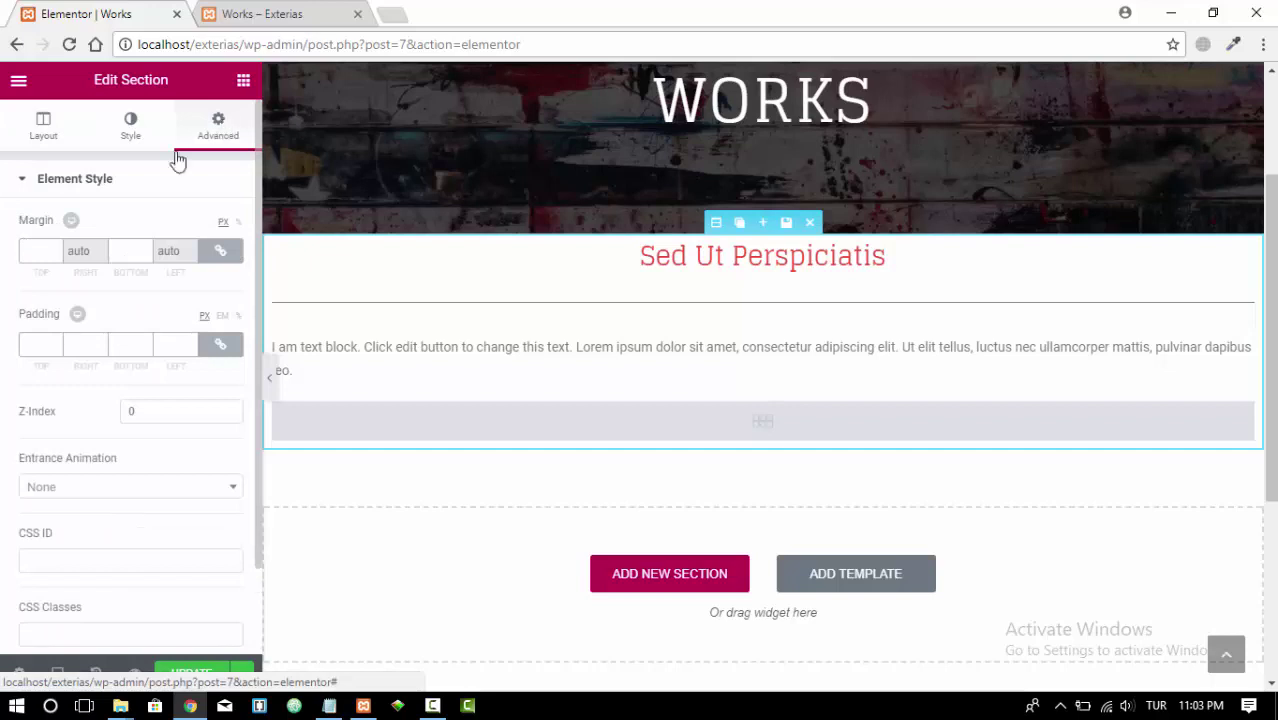
click(38, 252)
text(50)
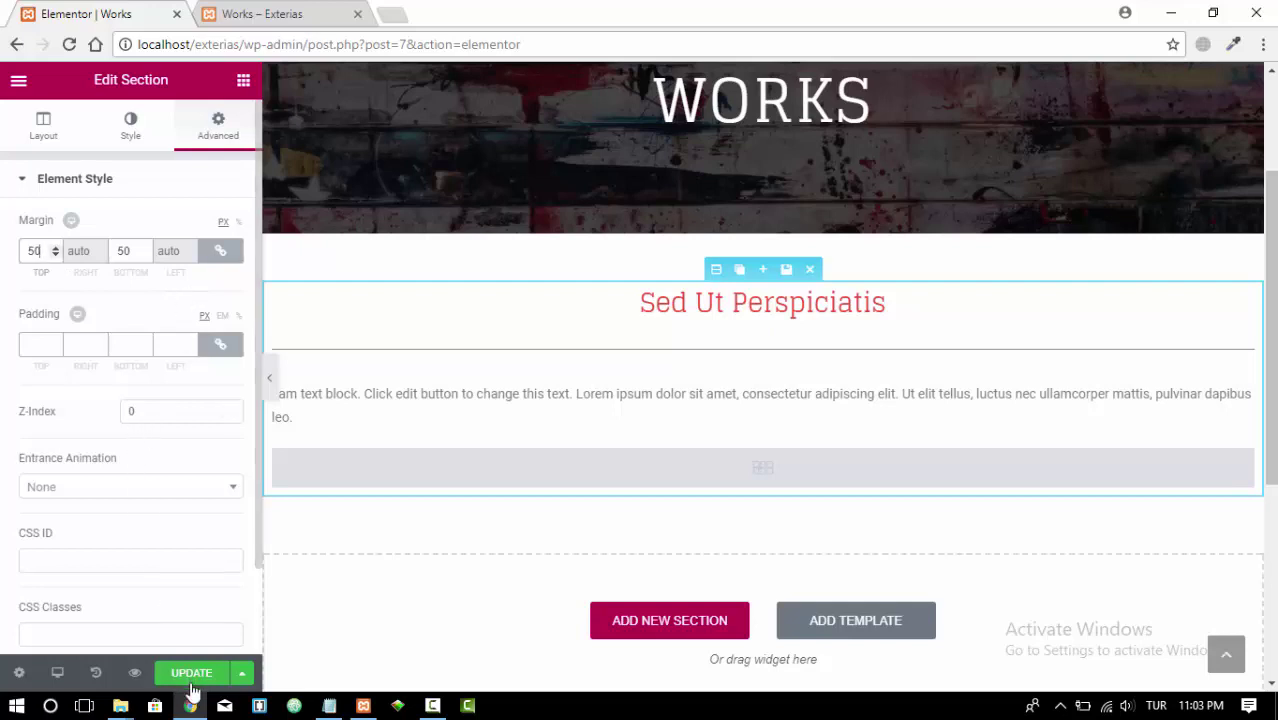
Step: Update the page and reload the live Works page to check the section's spacing
click(193, 674)
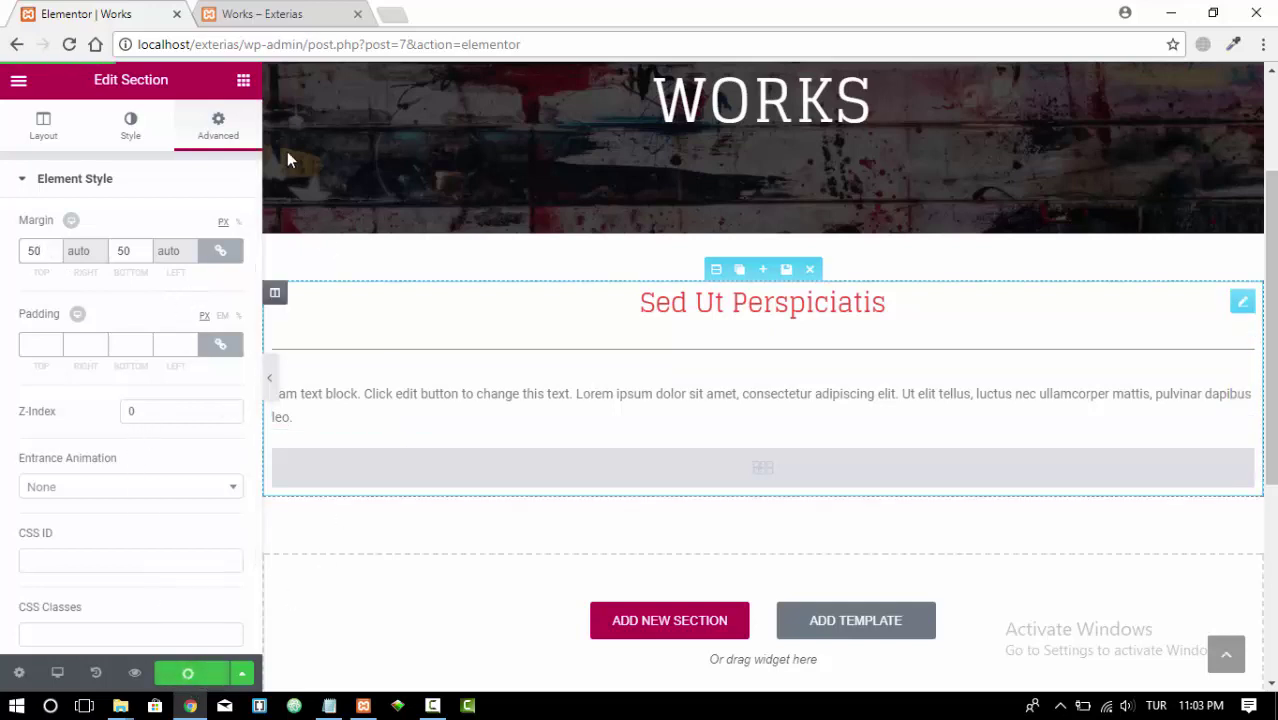
click(279, 22)
click(69, 46)
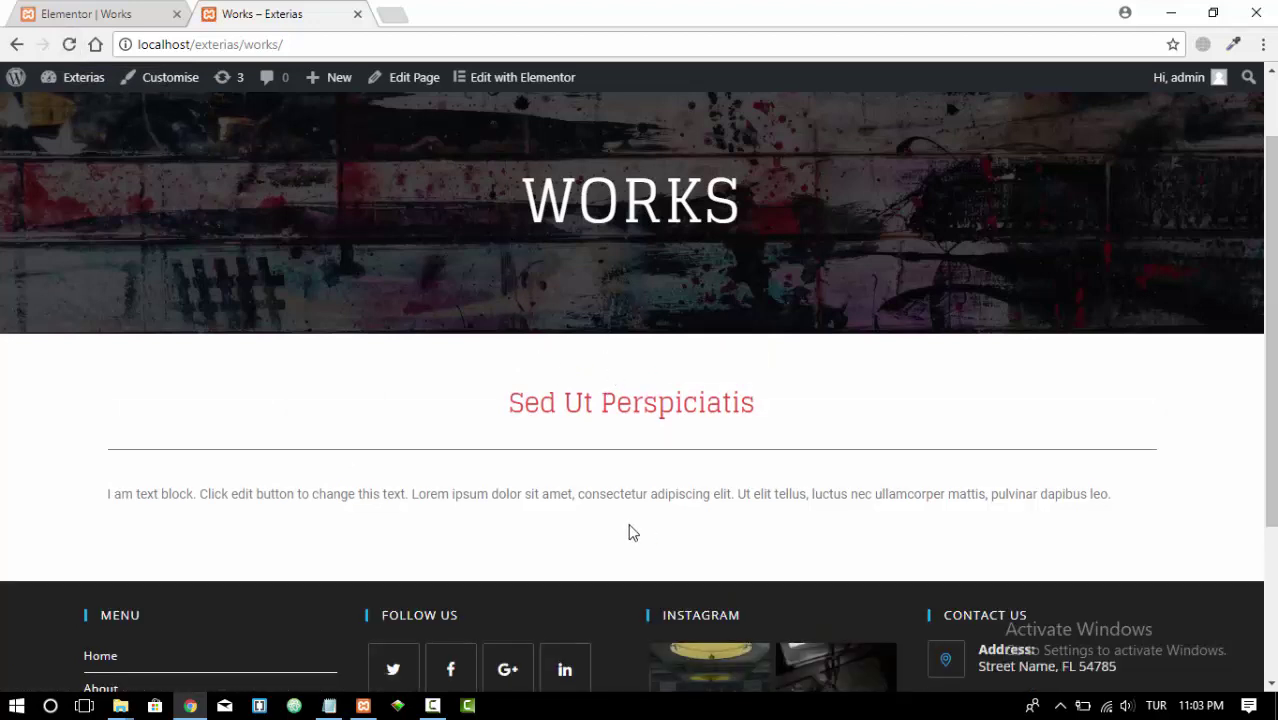
Step: Back in the Elementor editor, center the divider under the heading and reduce its width to 31%
click(147, 15)
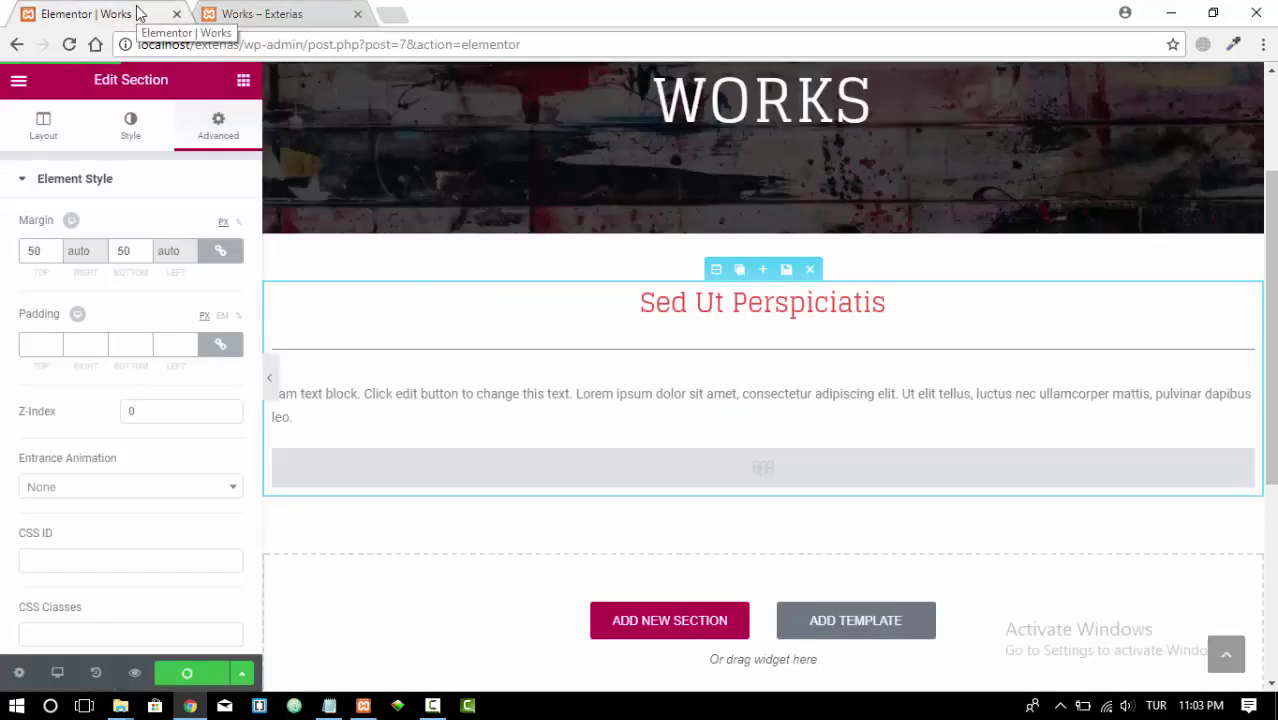
click(740, 358)
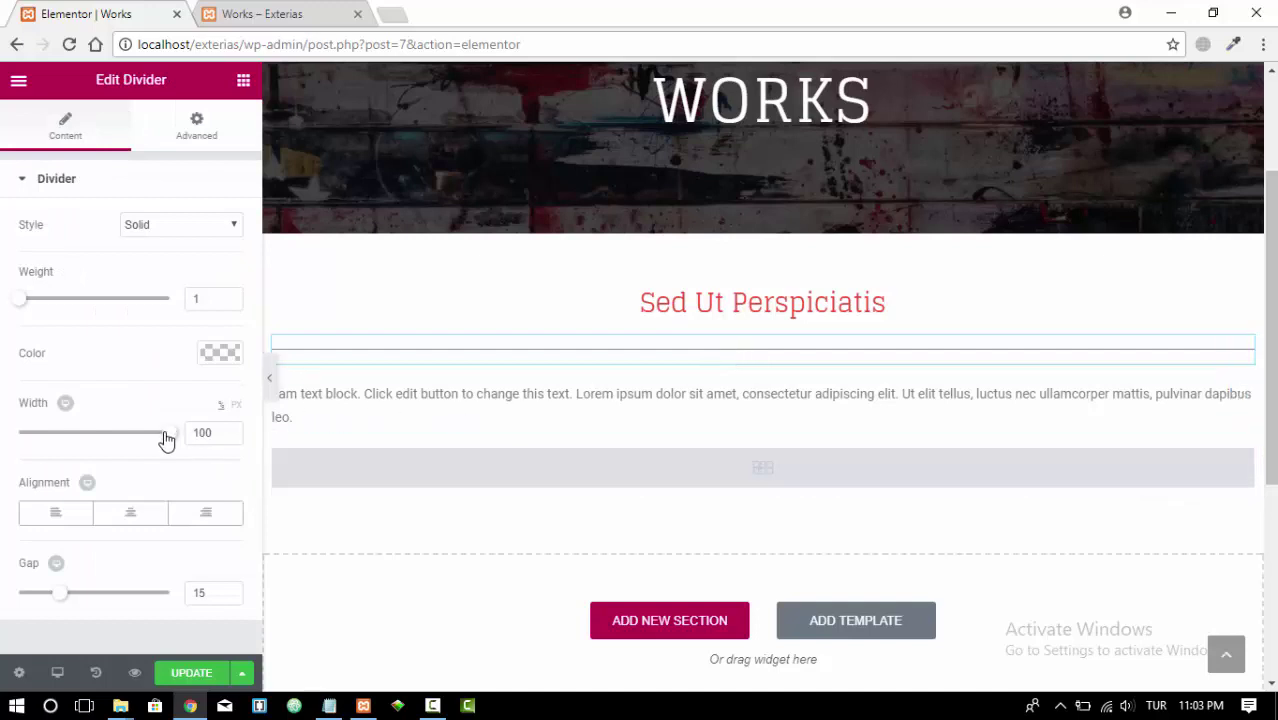
drag(171, 440, 119, 440)
click(129, 513)
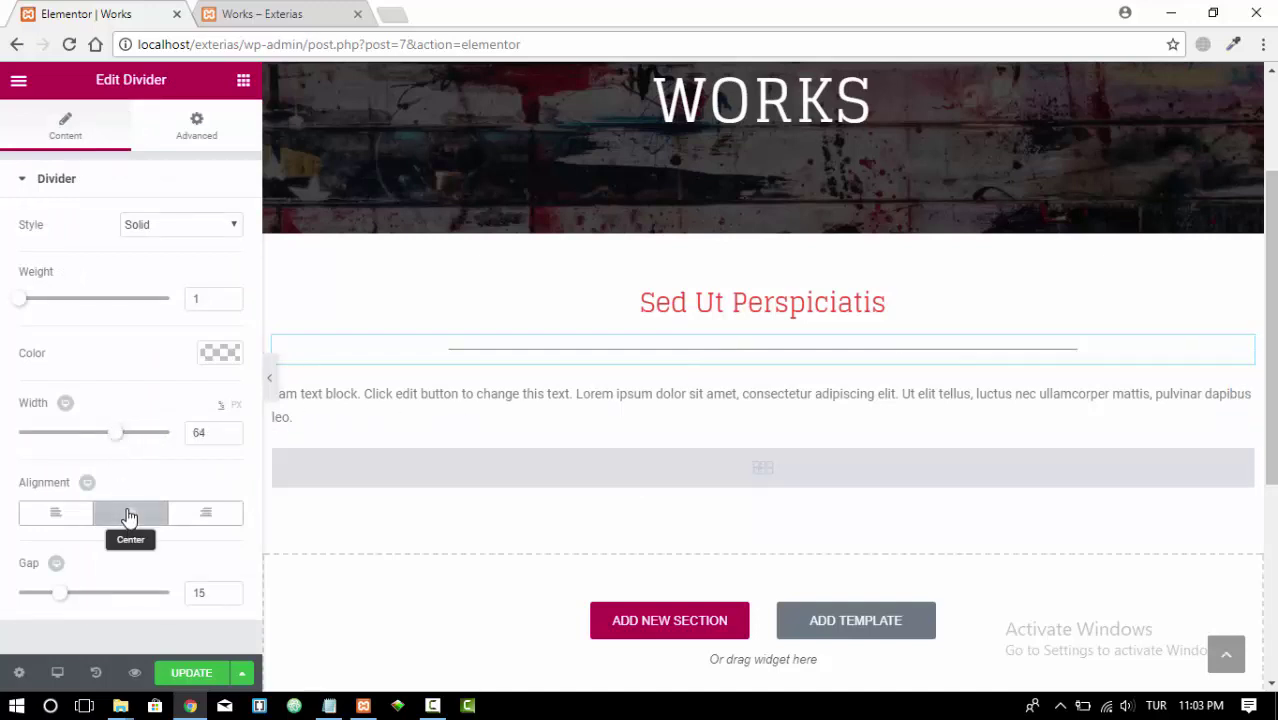
drag(114, 437, 64, 437)
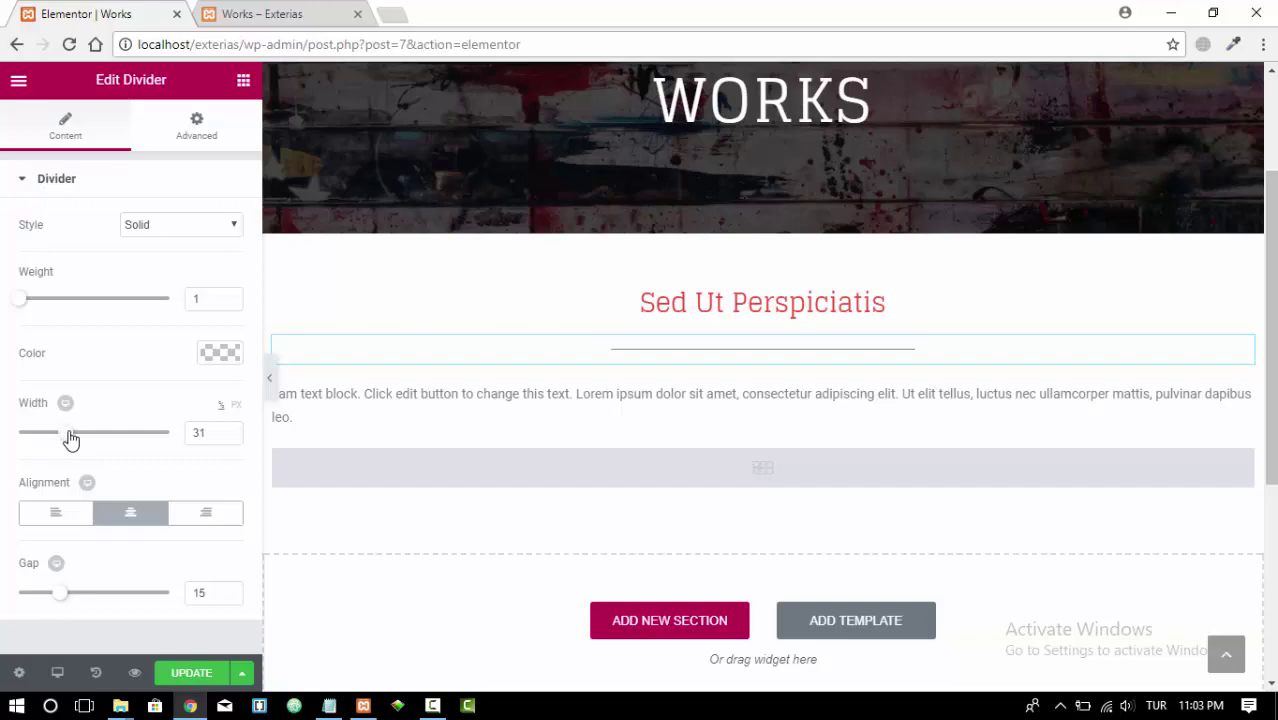
Step: Examine the heading, divider and text styling on the site's live About page for reference, and return to the Works page
click(308, 12)
scroll(810, 265, up, 1)
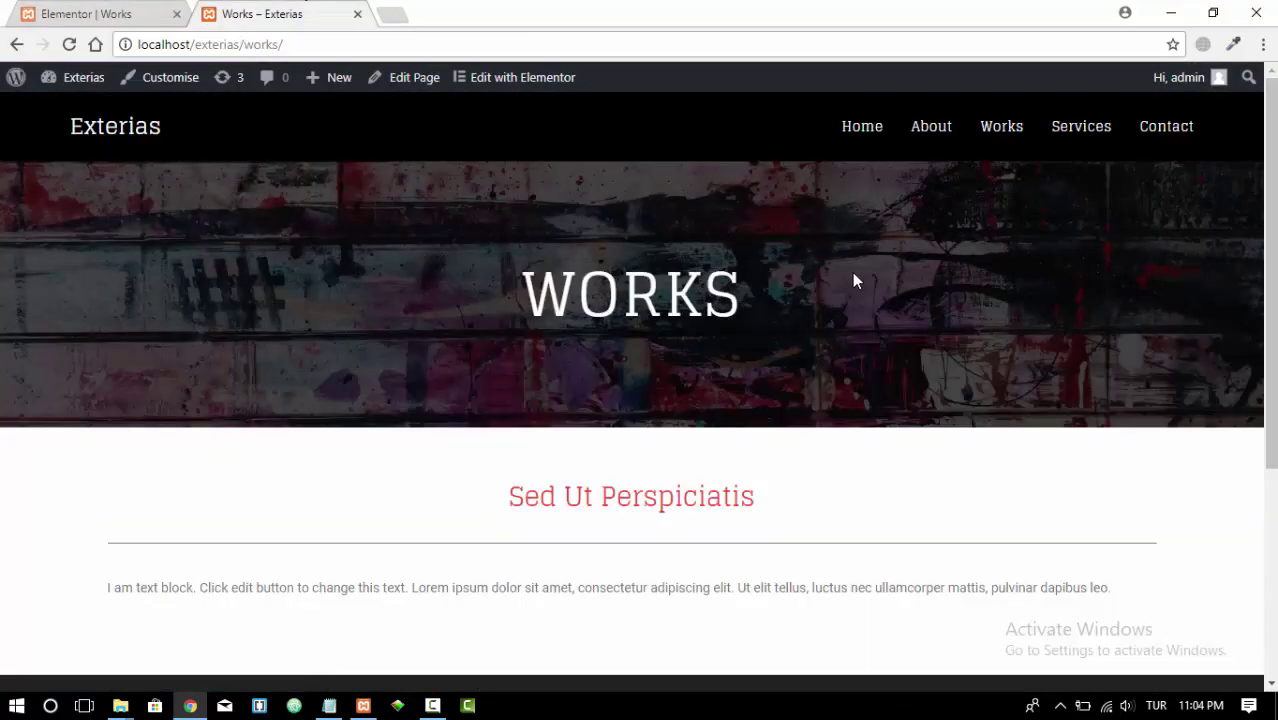
click(943, 127)
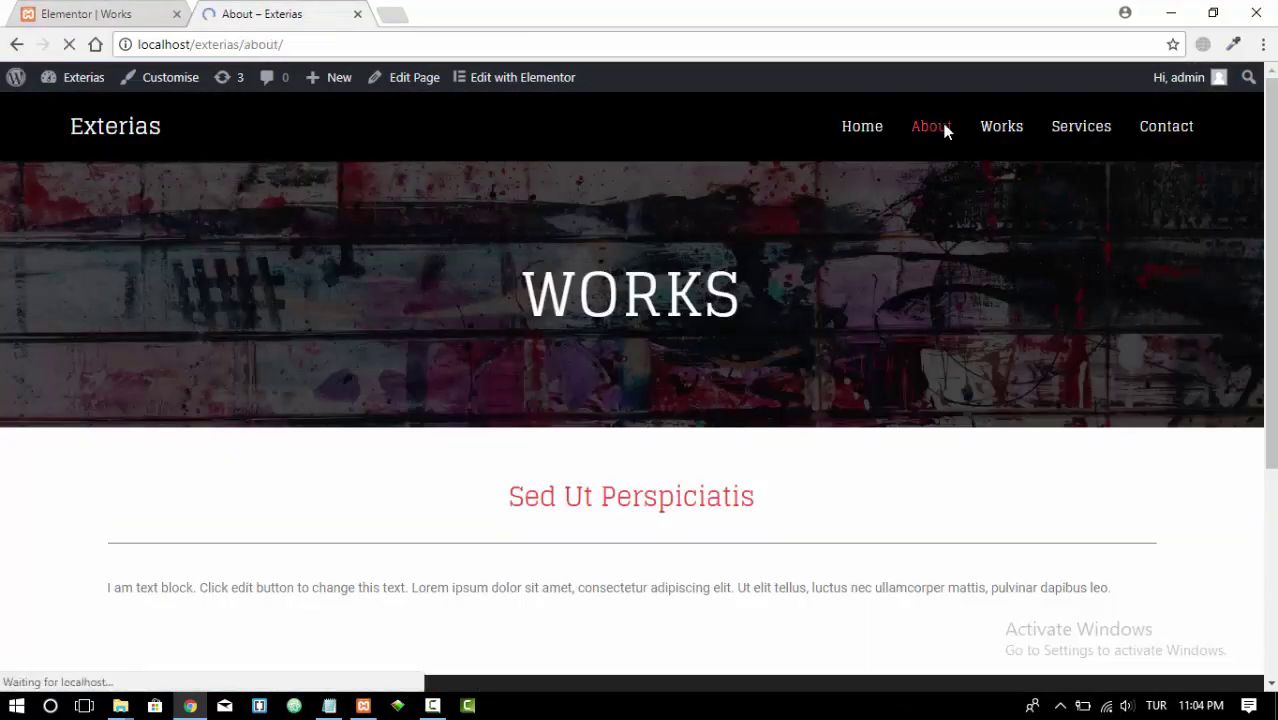
scroll(418, 368, down, 2)
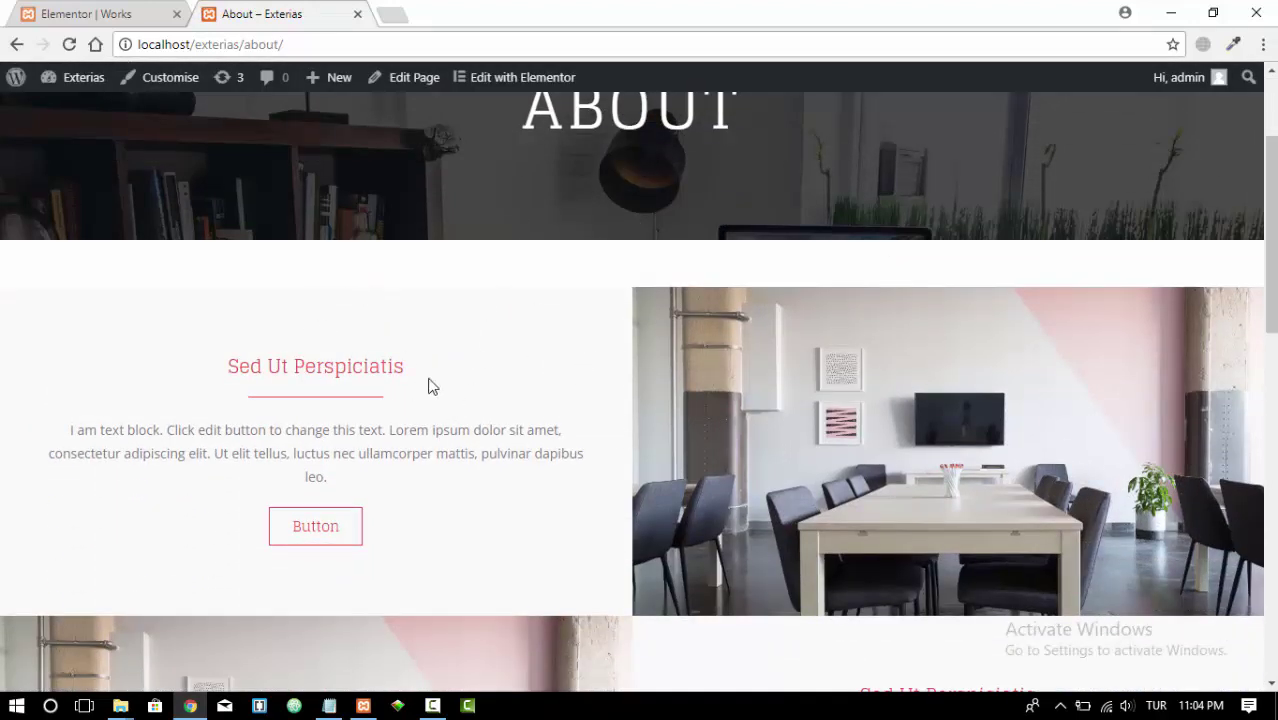
scroll(308, 320, down, 1)
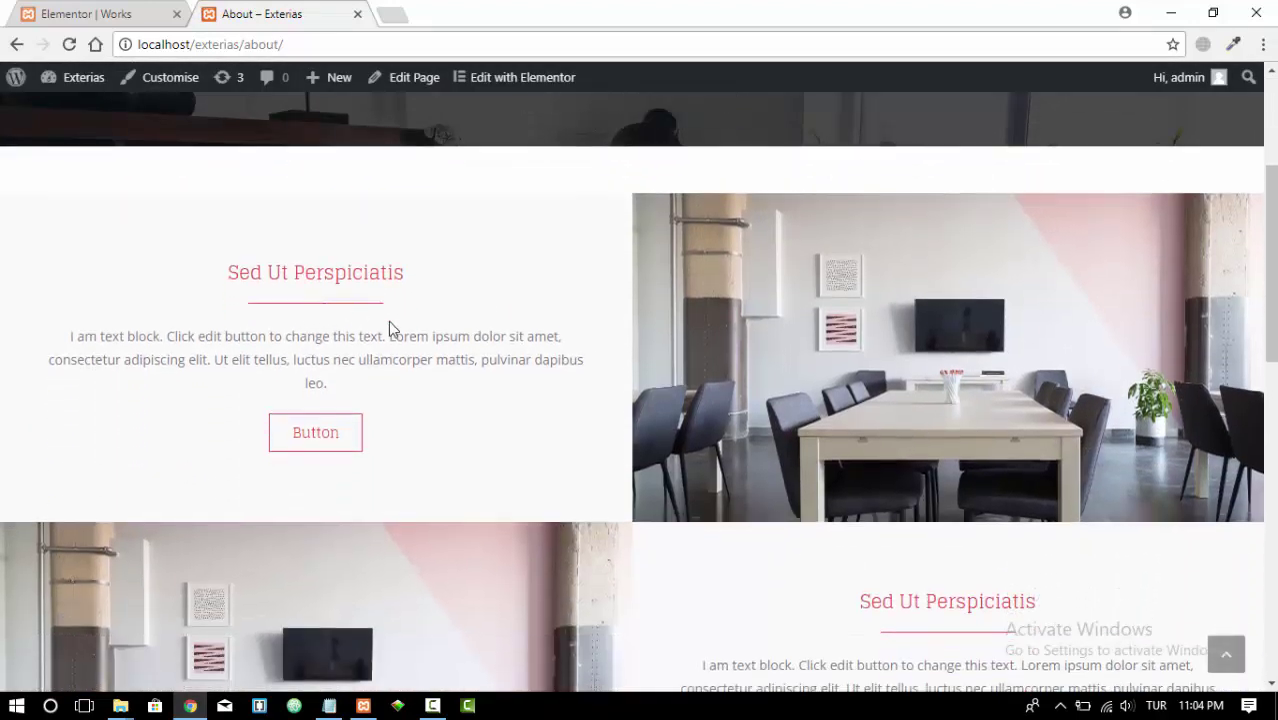
scroll(389, 323, down, 6)
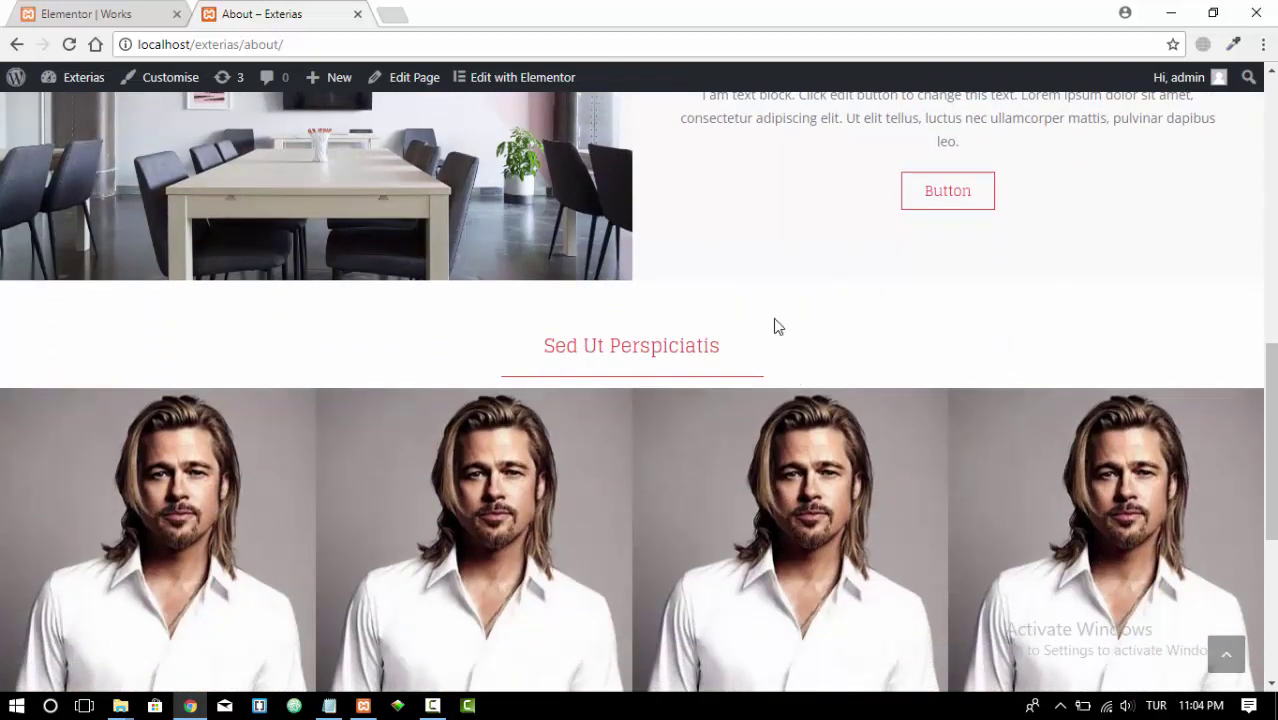
scroll(778, 326, up, 4)
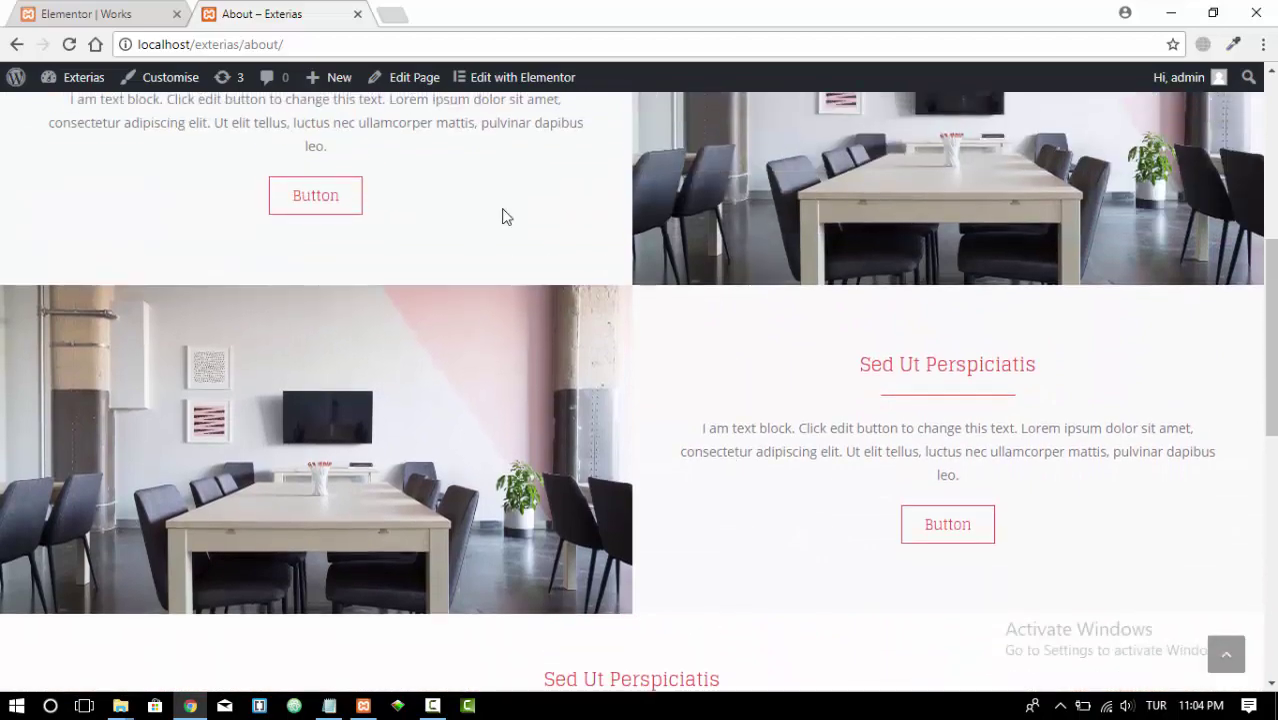
scroll(685, 315, down, 4)
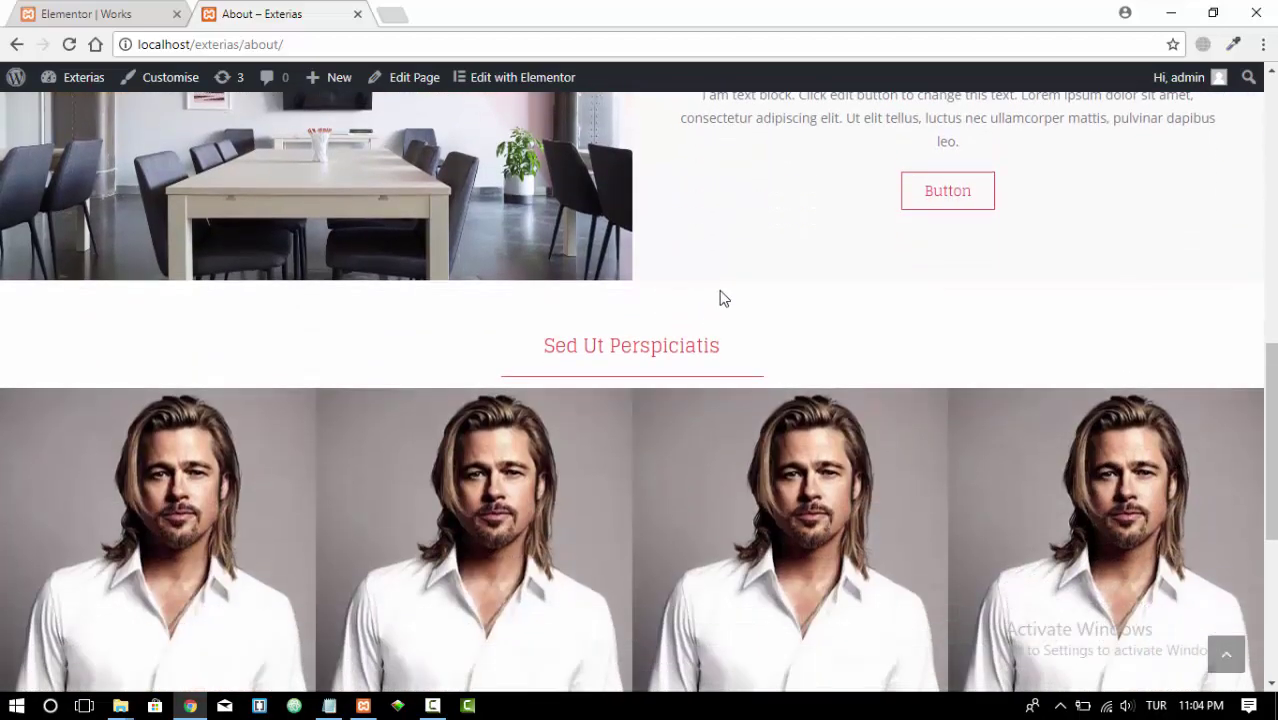
scroll(720, 296, up, 4)
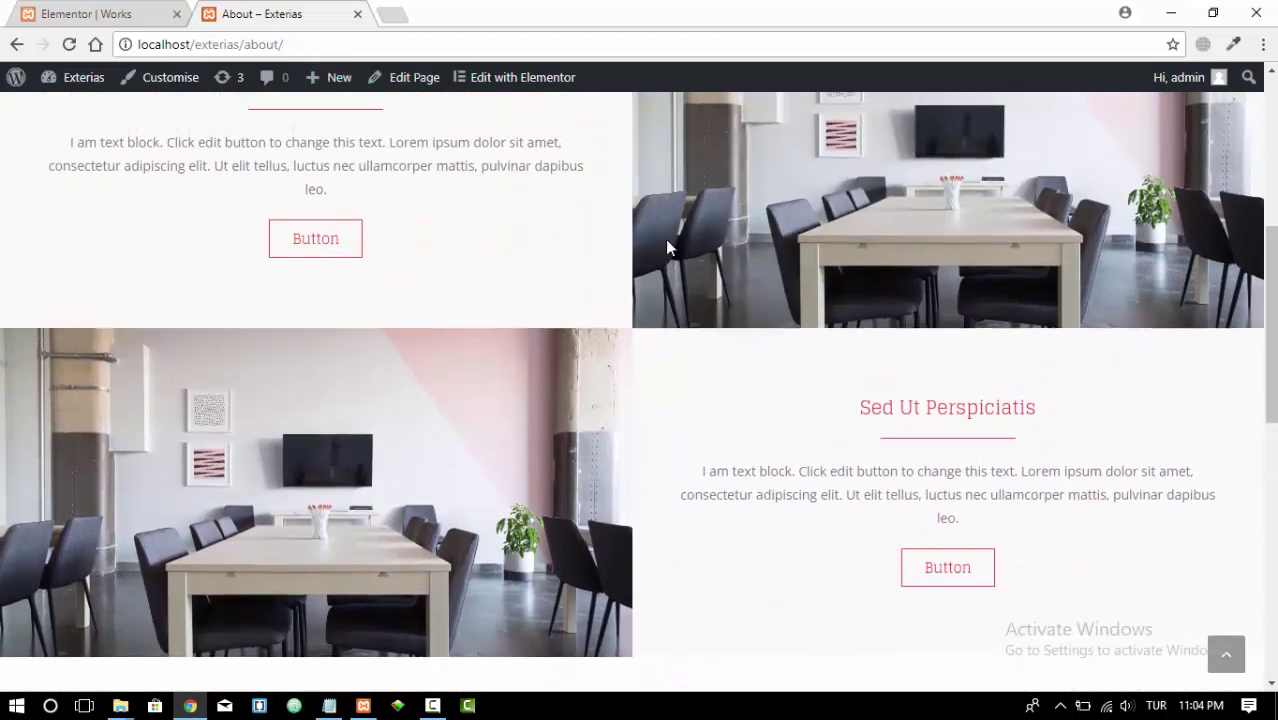
scroll(668, 247, up, 5)
click(993, 134)
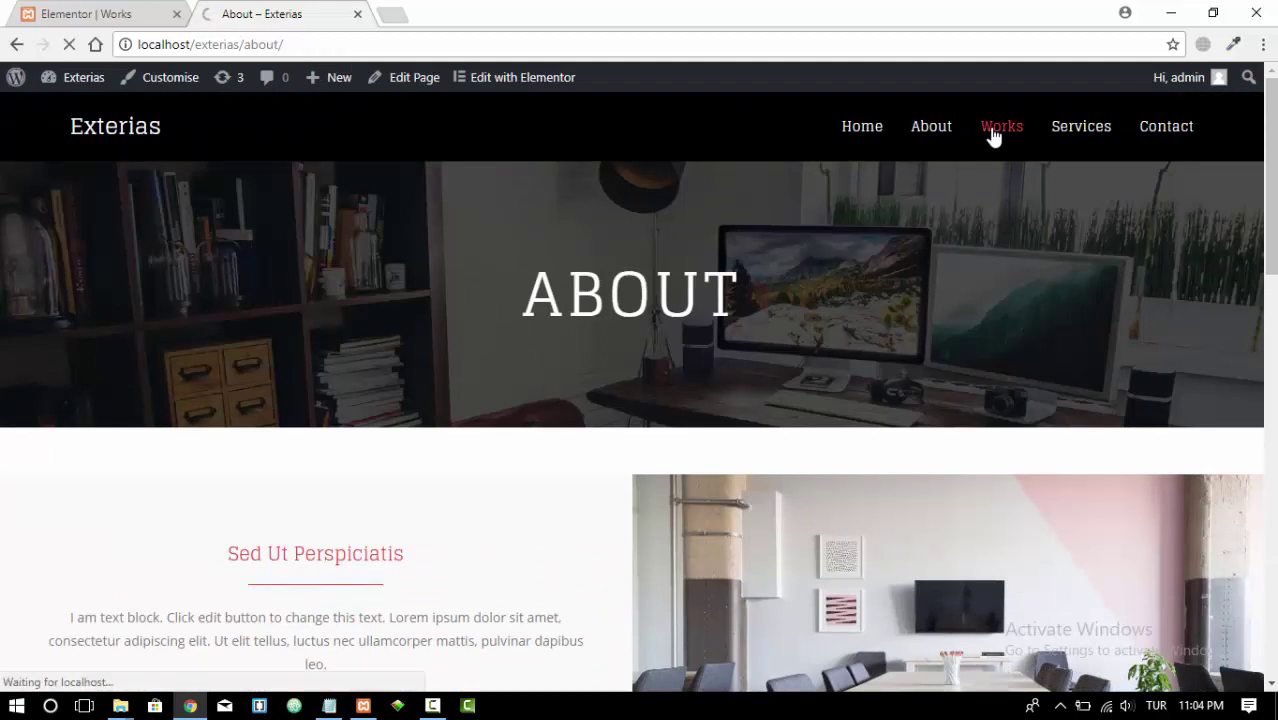
Step: In the Elementor editor, set the divider's color to #e74c3c, using the hex code from the Notepad note
click(68, 14)
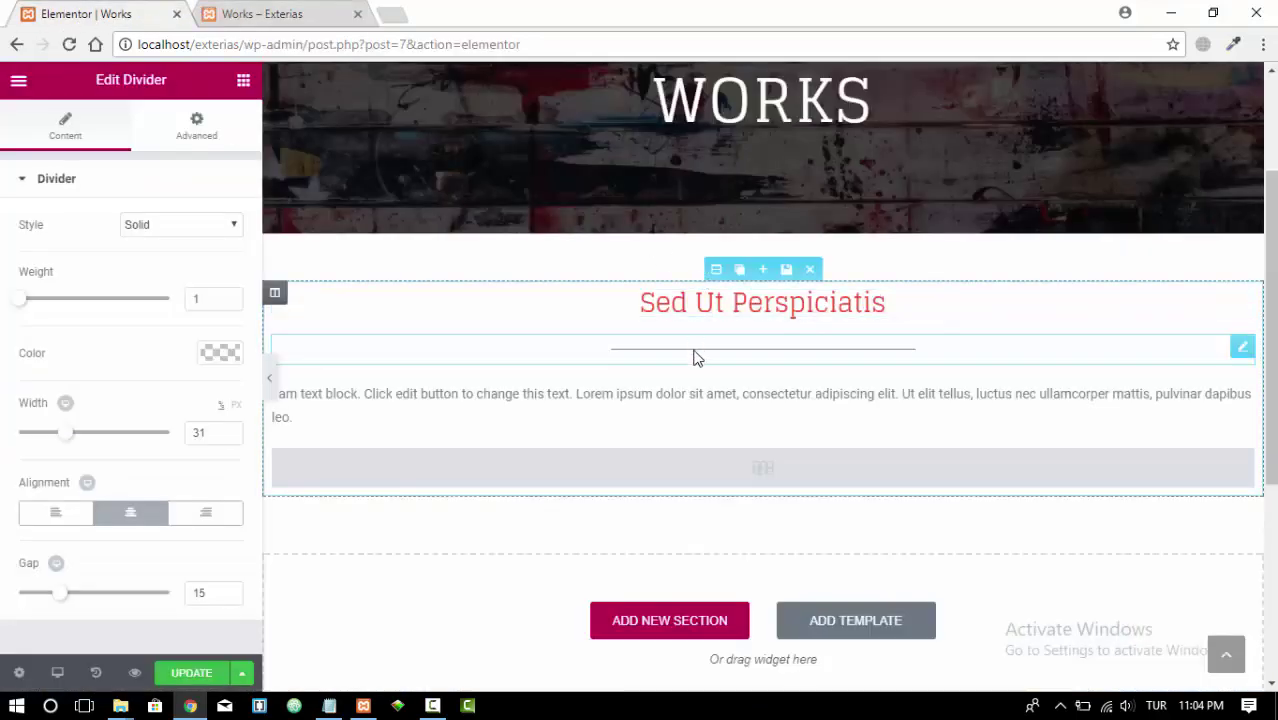
click(220, 352)
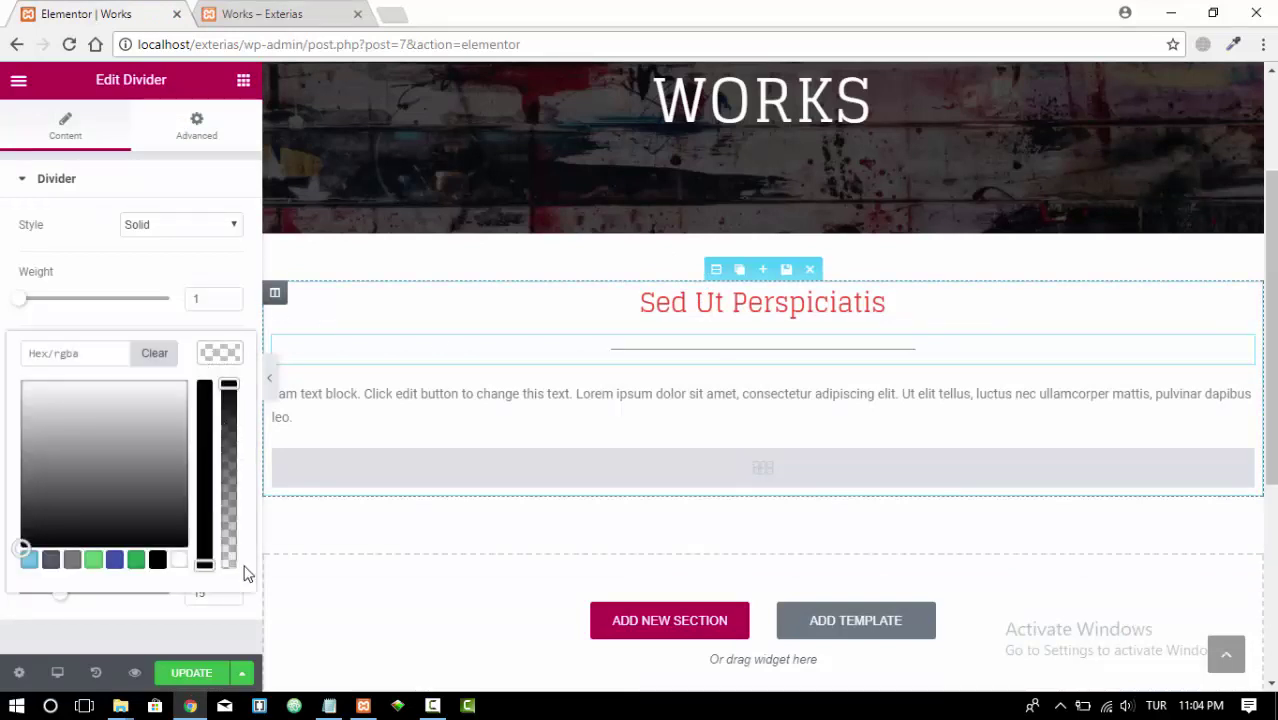
click(329, 705)
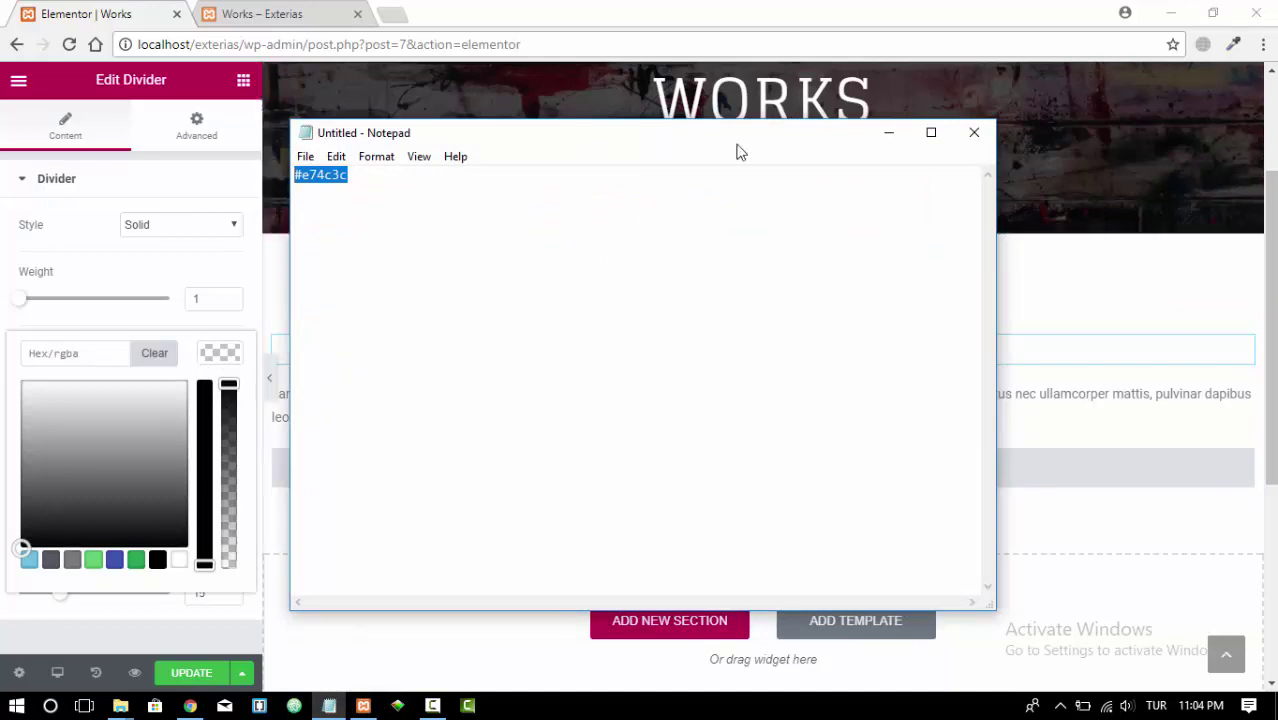
click(888, 134)
click(64, 352)
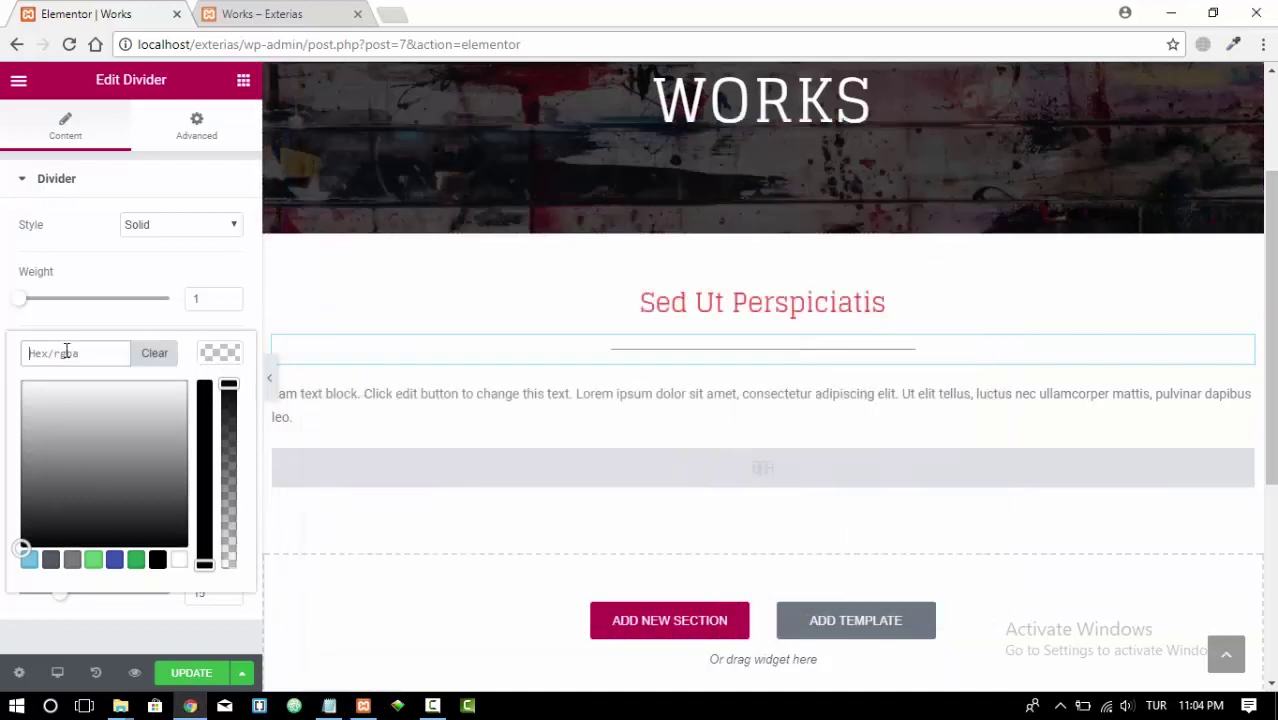
text(#e74c3c)
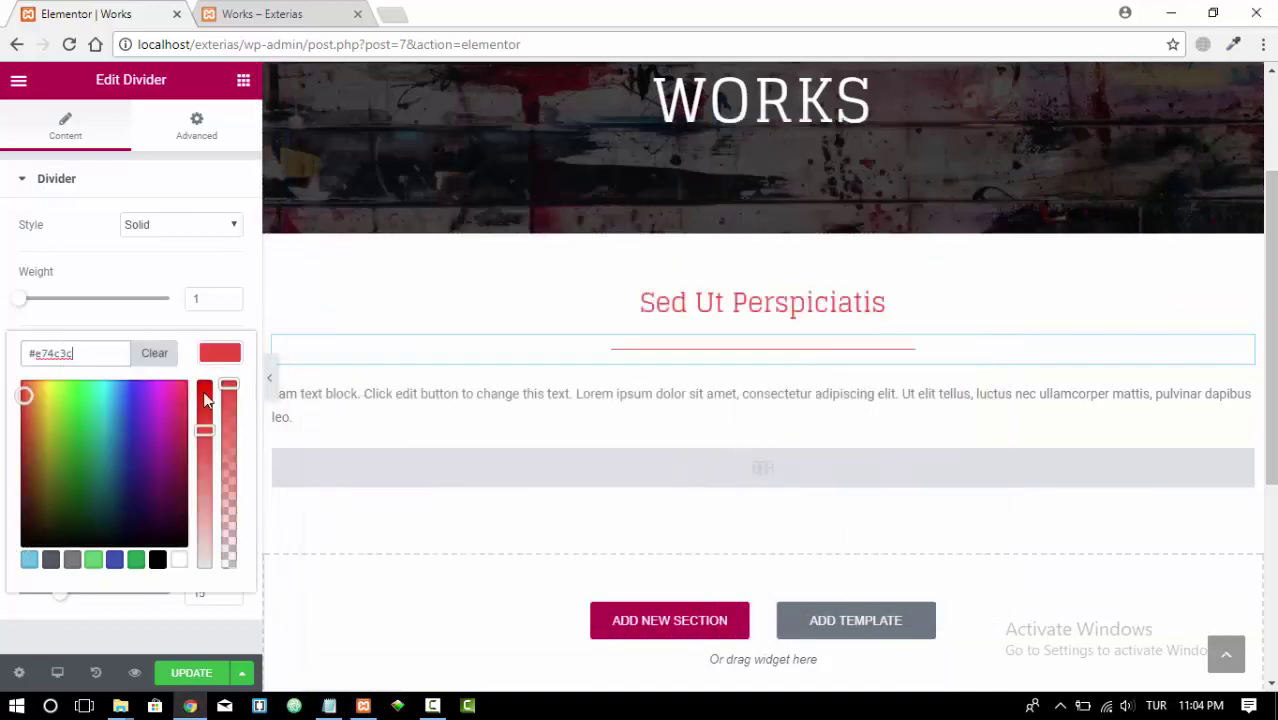
click(179, 266)
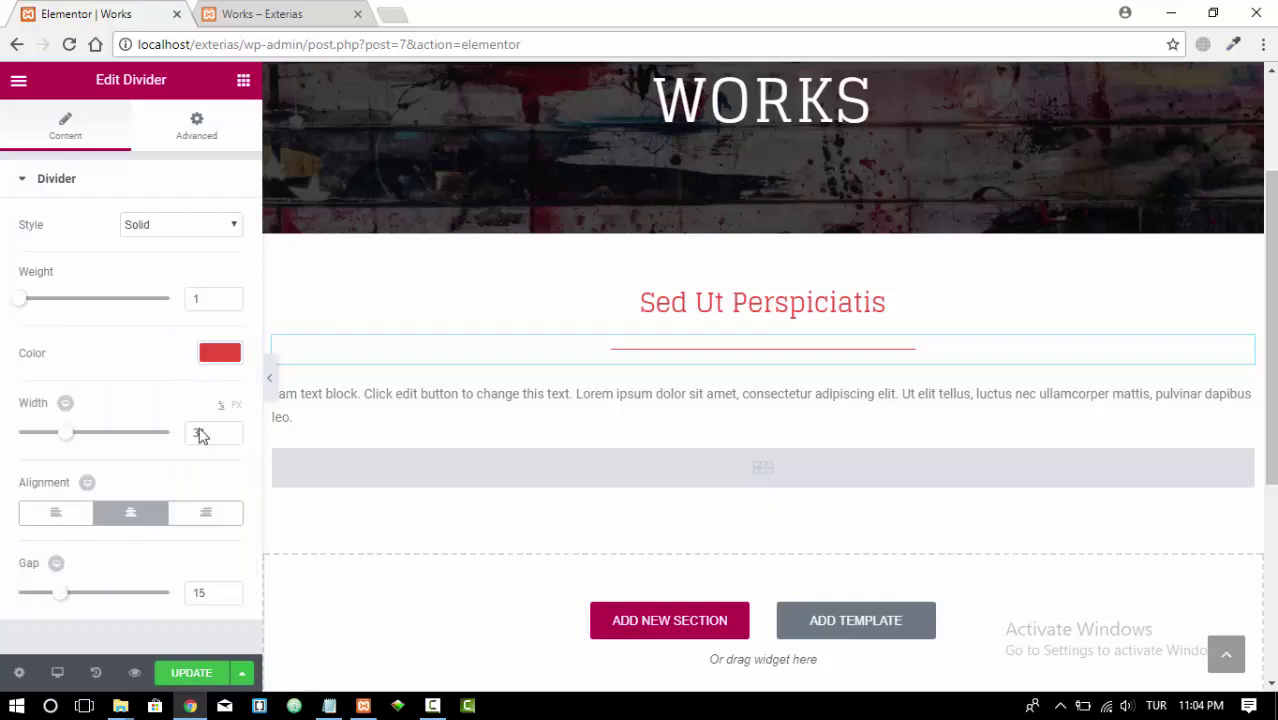
Step: Reduce the divider's gap to 2, unlink its margin values and set only the top margin to -10 px
drag(61, 592, 2, 595)
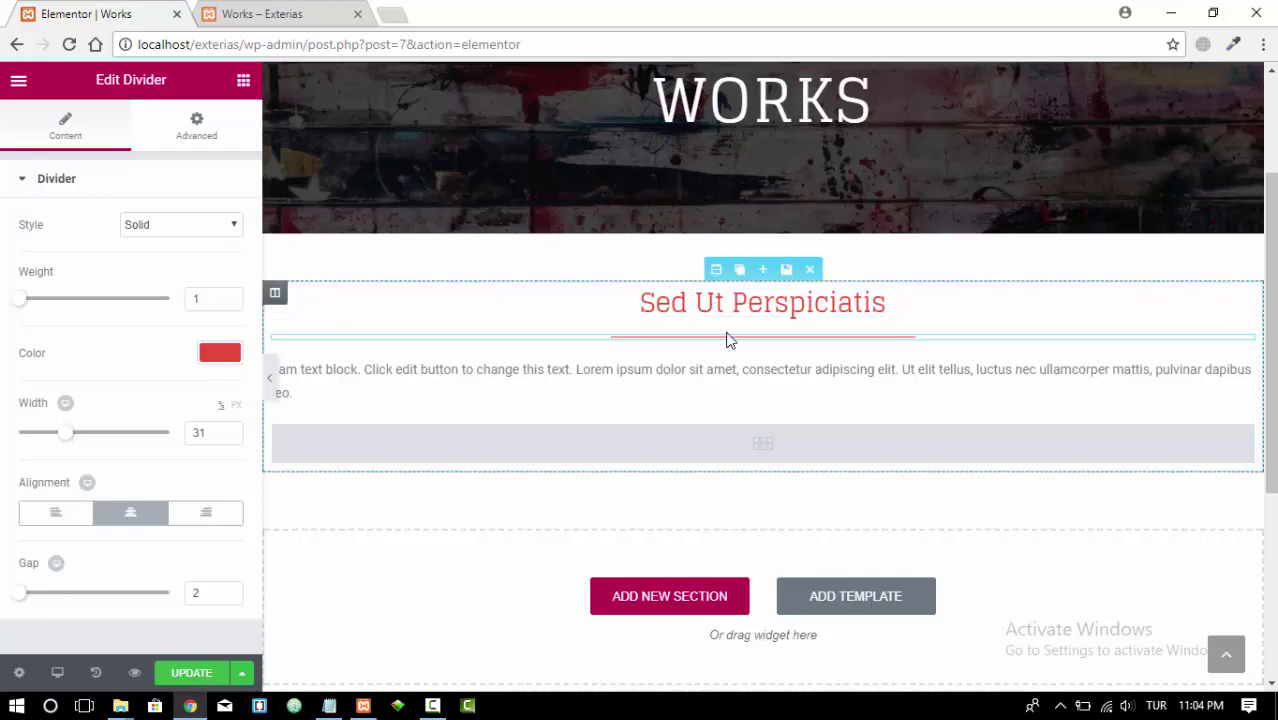
click(196, 135)
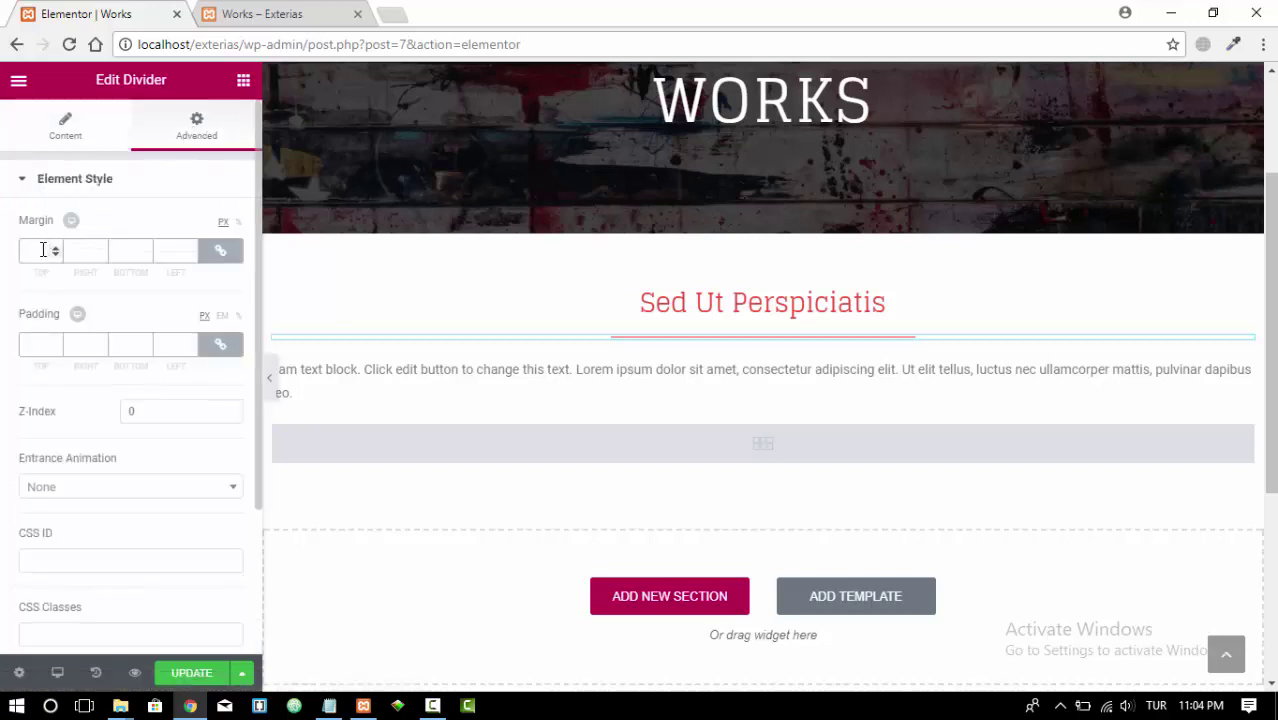
click(220, 250)
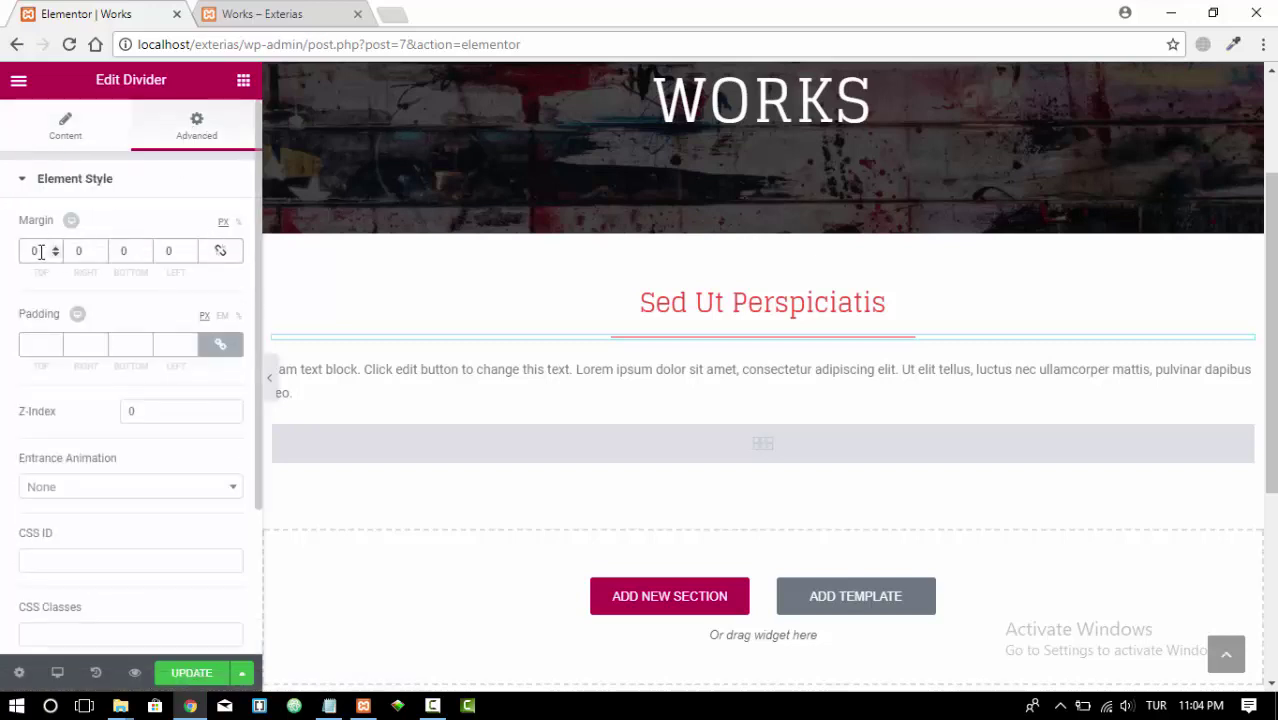
double_click(40, 251)
click(55, 256)
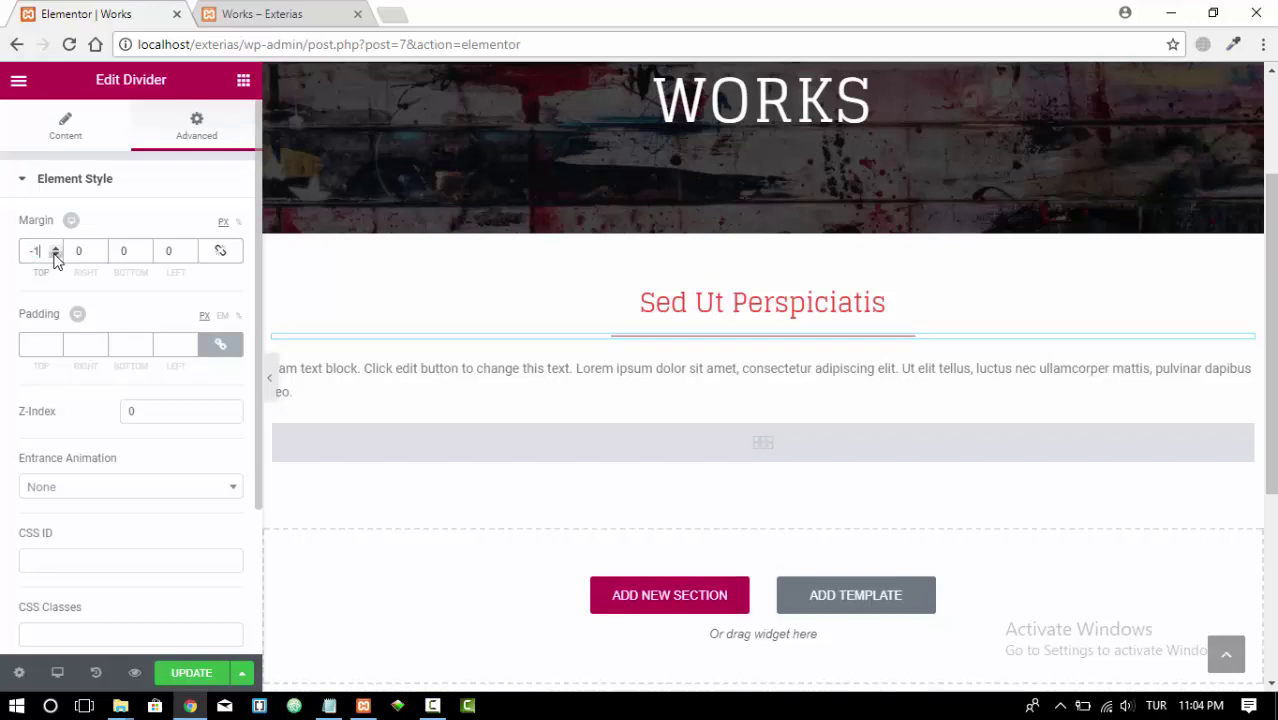
click(55, 256)
click(55, 256)
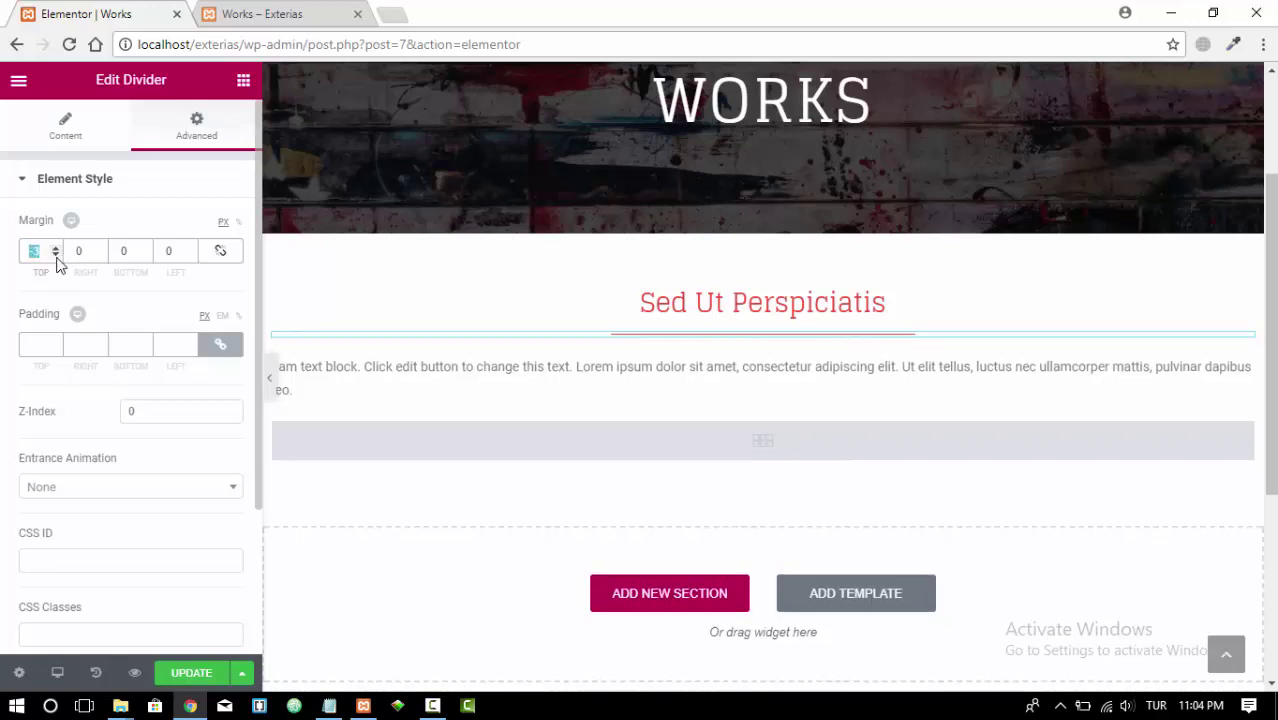
click(55, 256)
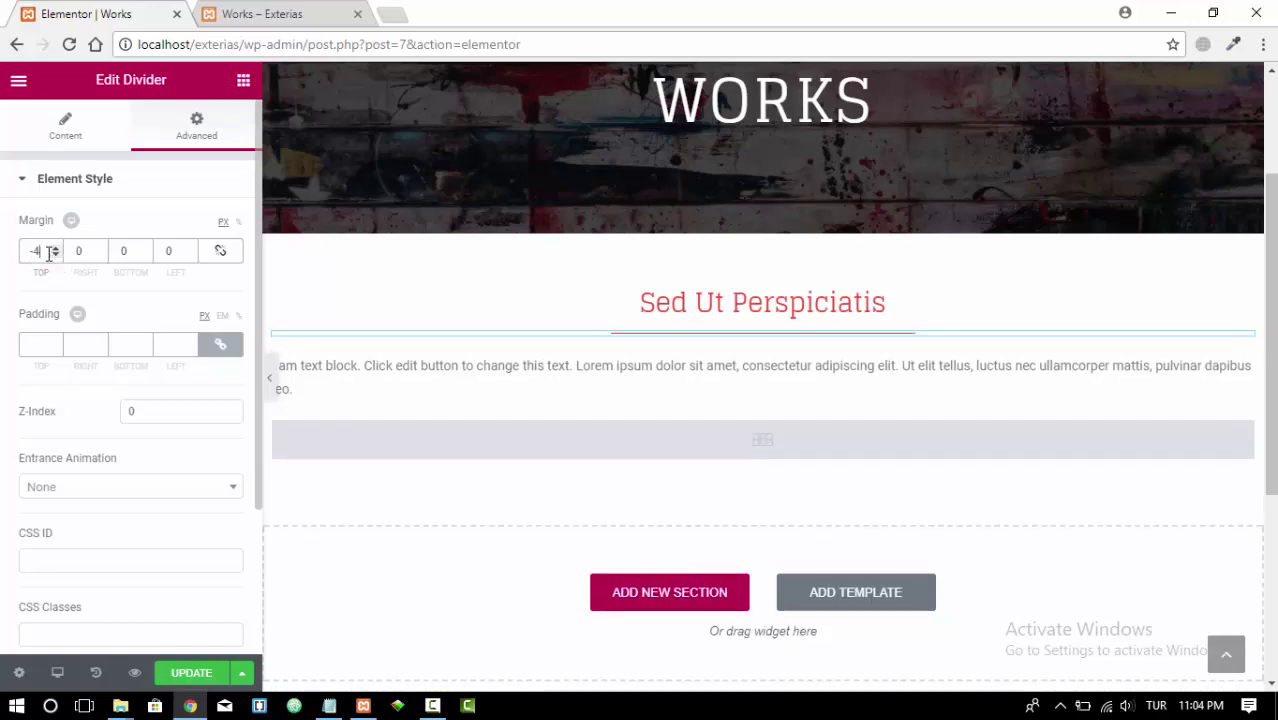
click(55, 256)
click(55, 256)
click(55, 256)
click(55, 256)
click(55, 256)
click(55, 256)
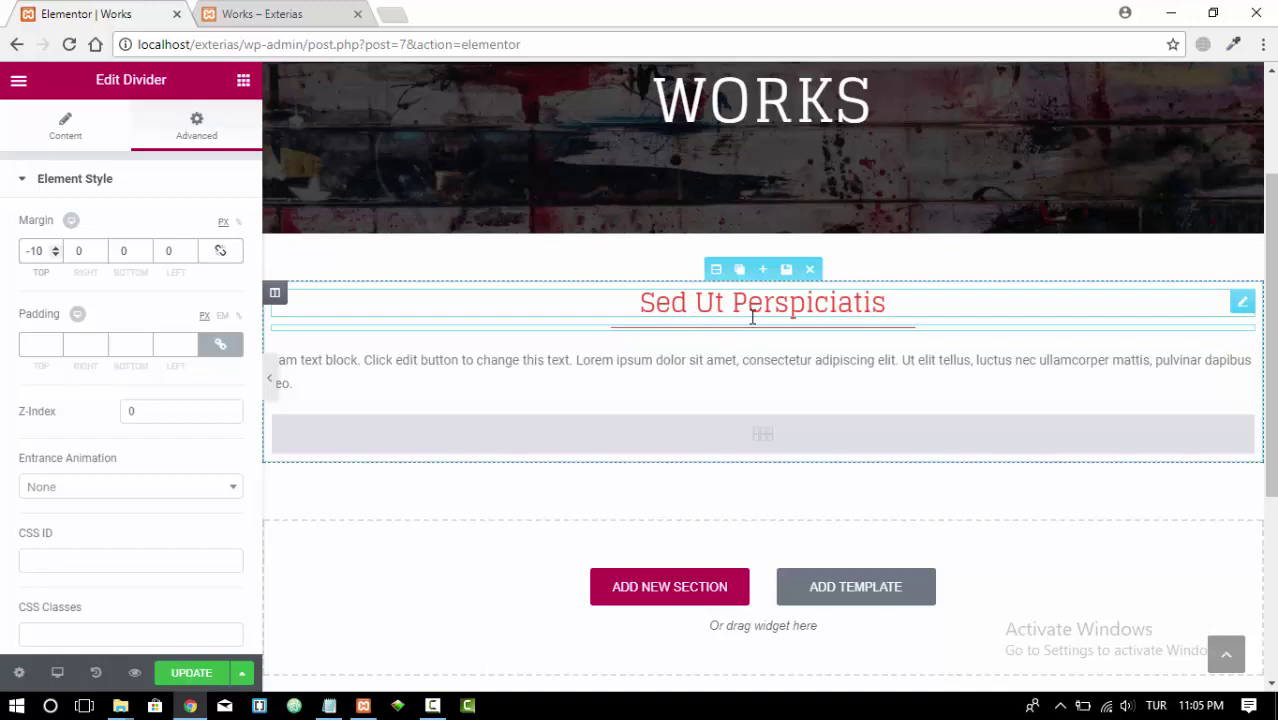
Step: Center-align the text block below the divider
click(688, 364)
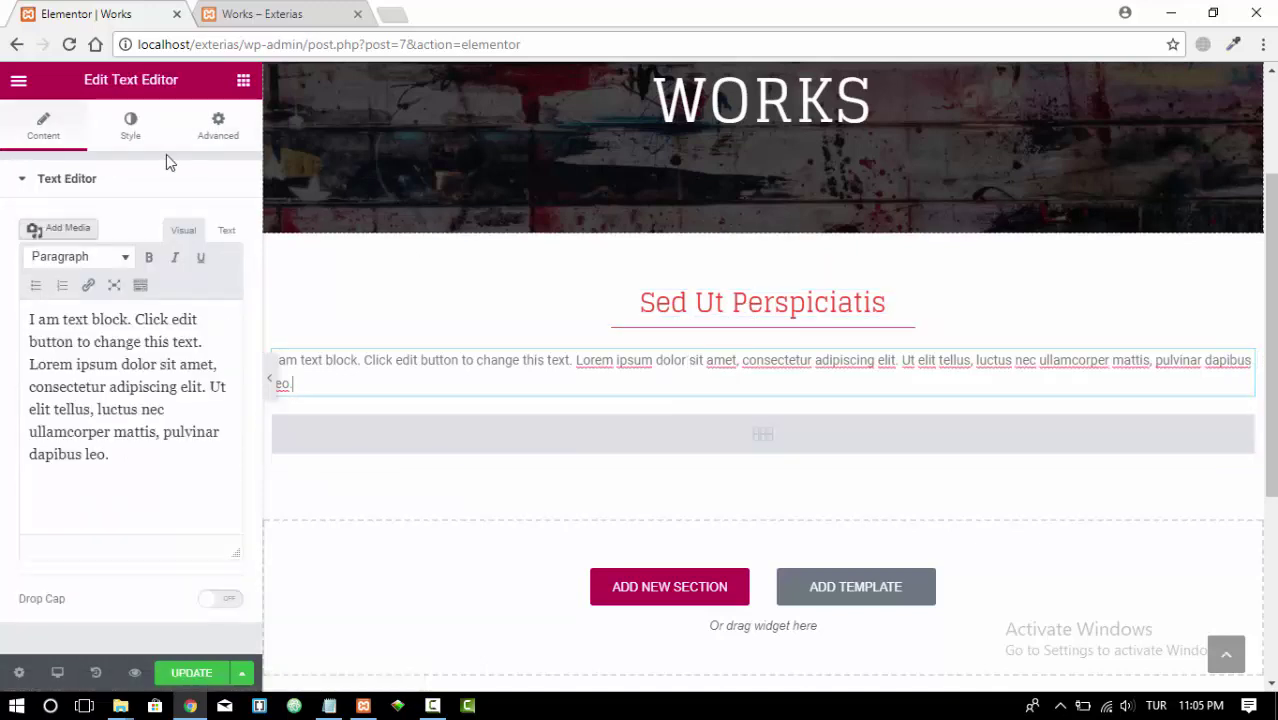
click(130, 127)
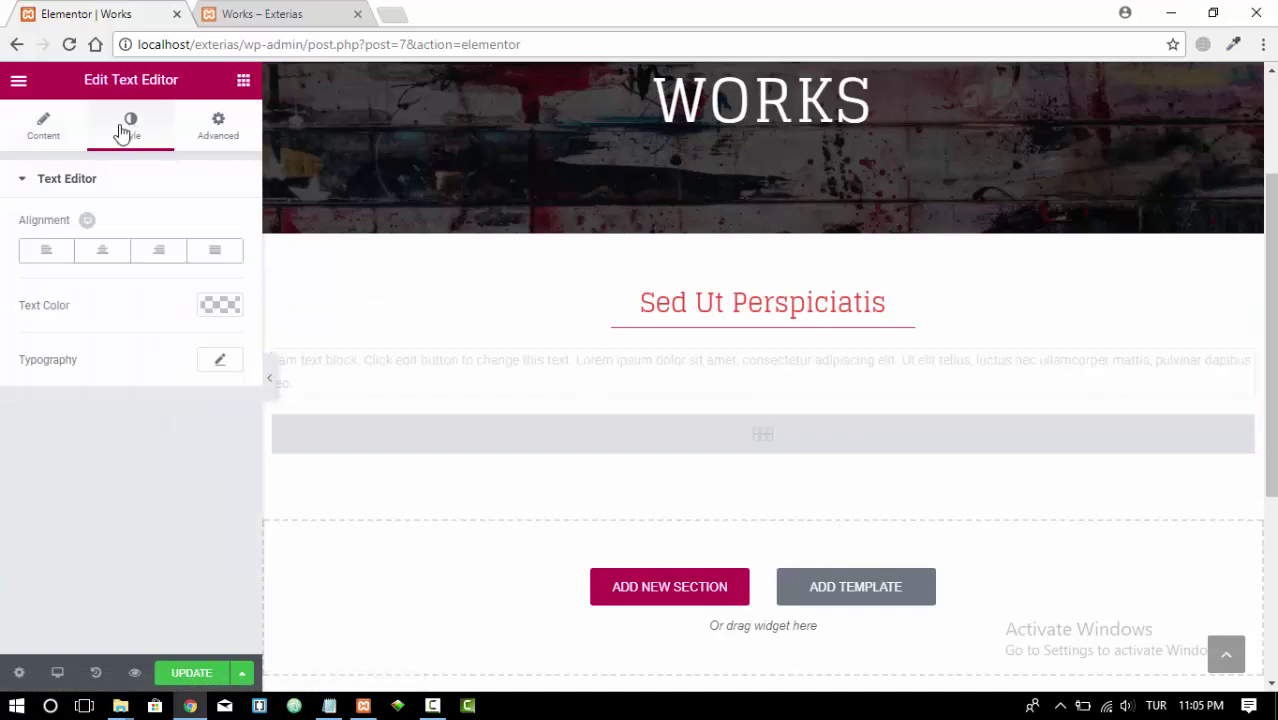
click(108, 256)
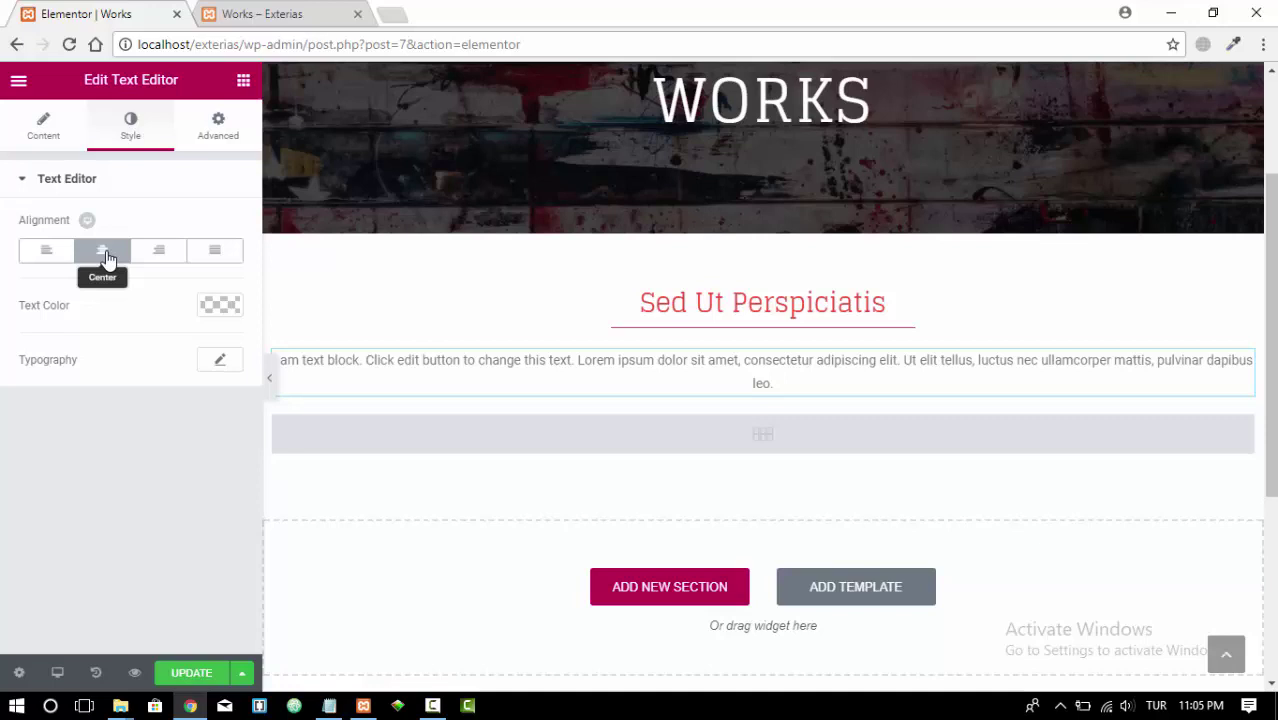
Step: Save the page and reload the live Works page to check the divider styling and centered text block
click(190, 672)
click(285, 13)
click(69, 44)
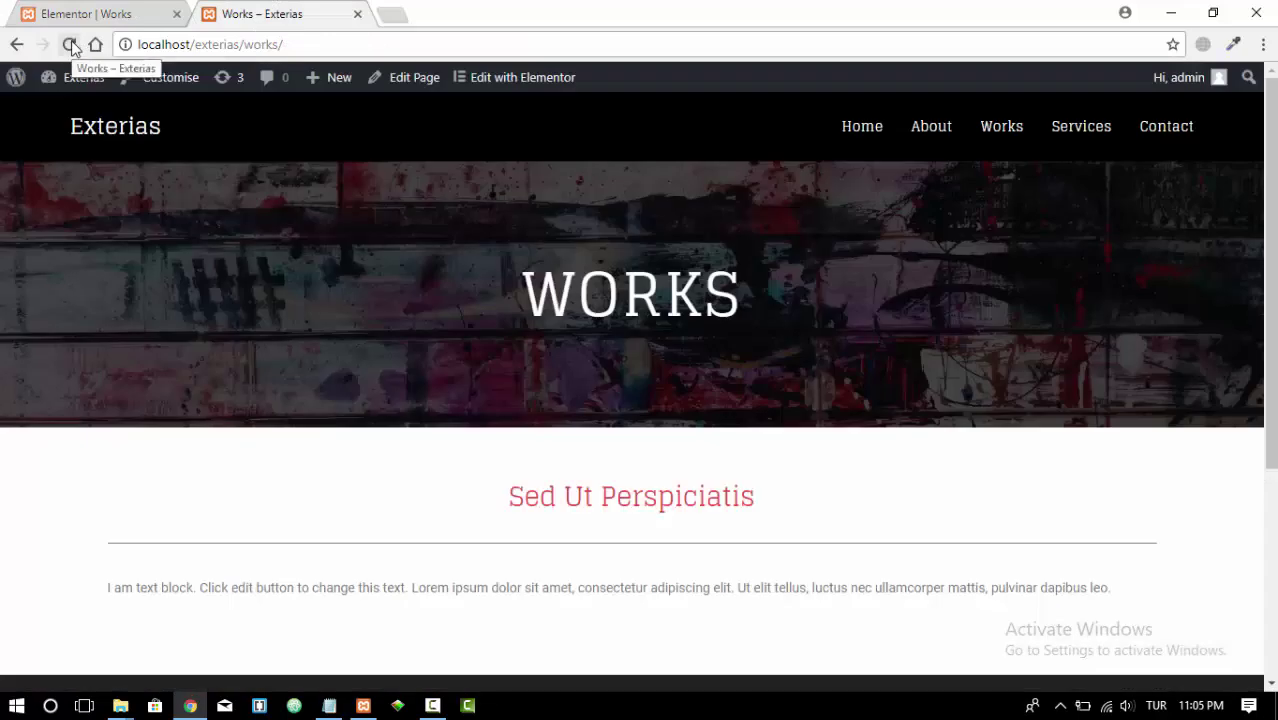
click(71, 44)
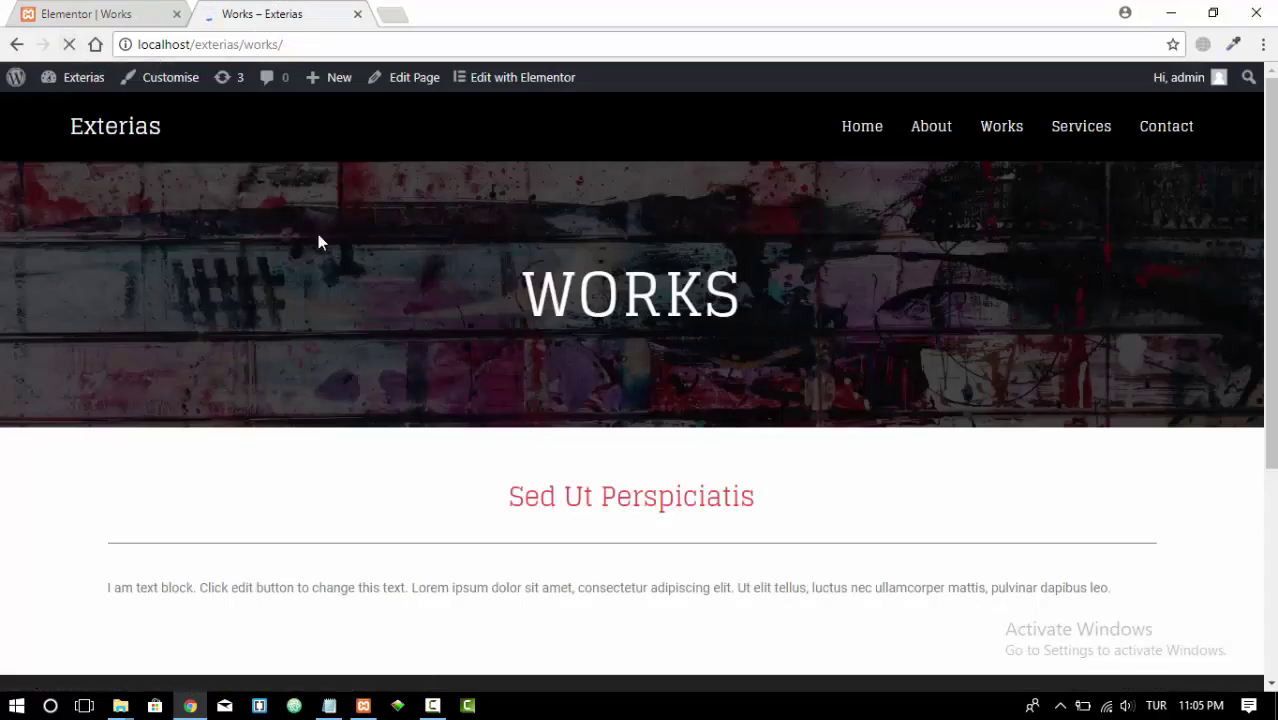
scroll(415, 308, down, 3)
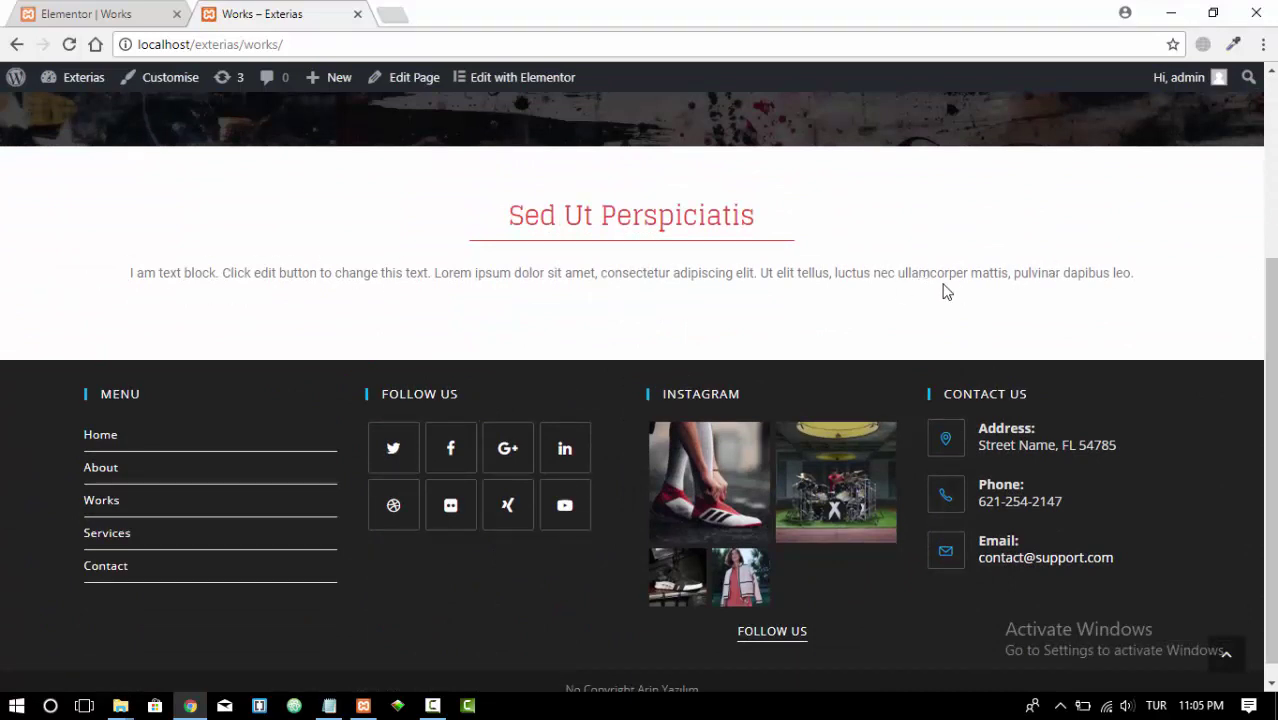
Step: Back in the editor, unlink the text block's margin values and try right and left margins of 100 px
click(114, 14)
click(218, 126)
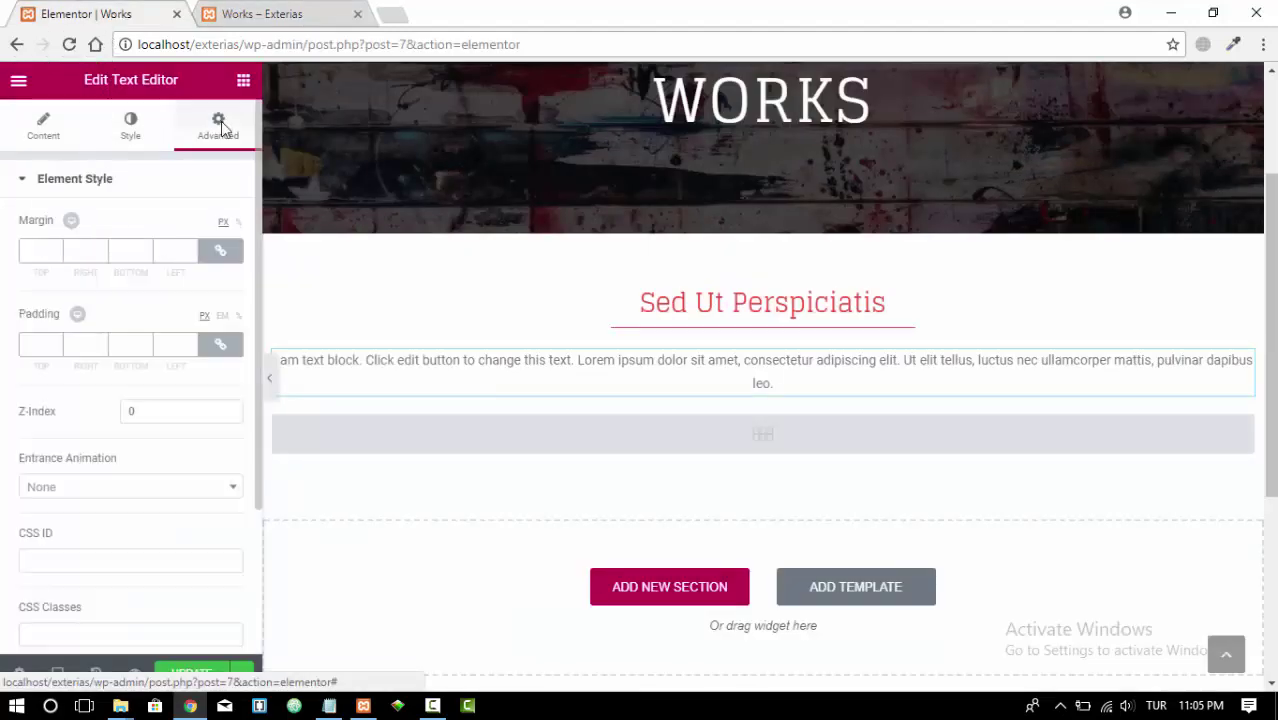
click(221, 254)
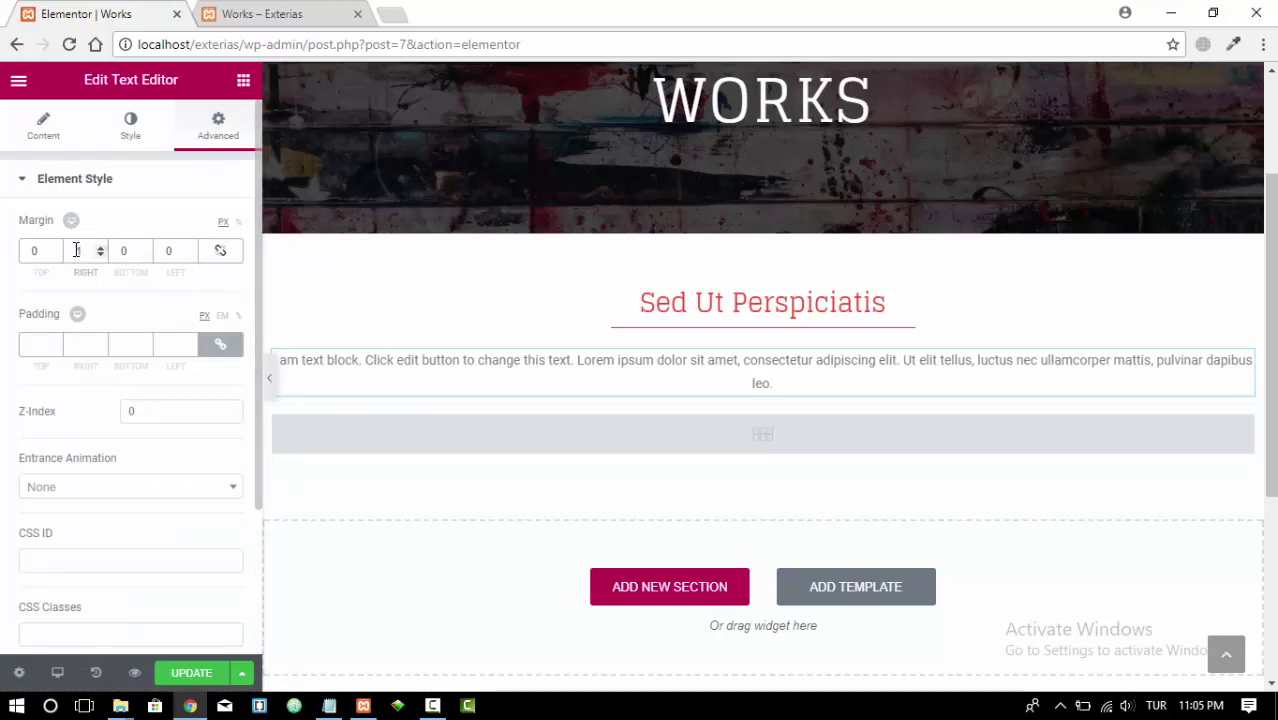
text(100)
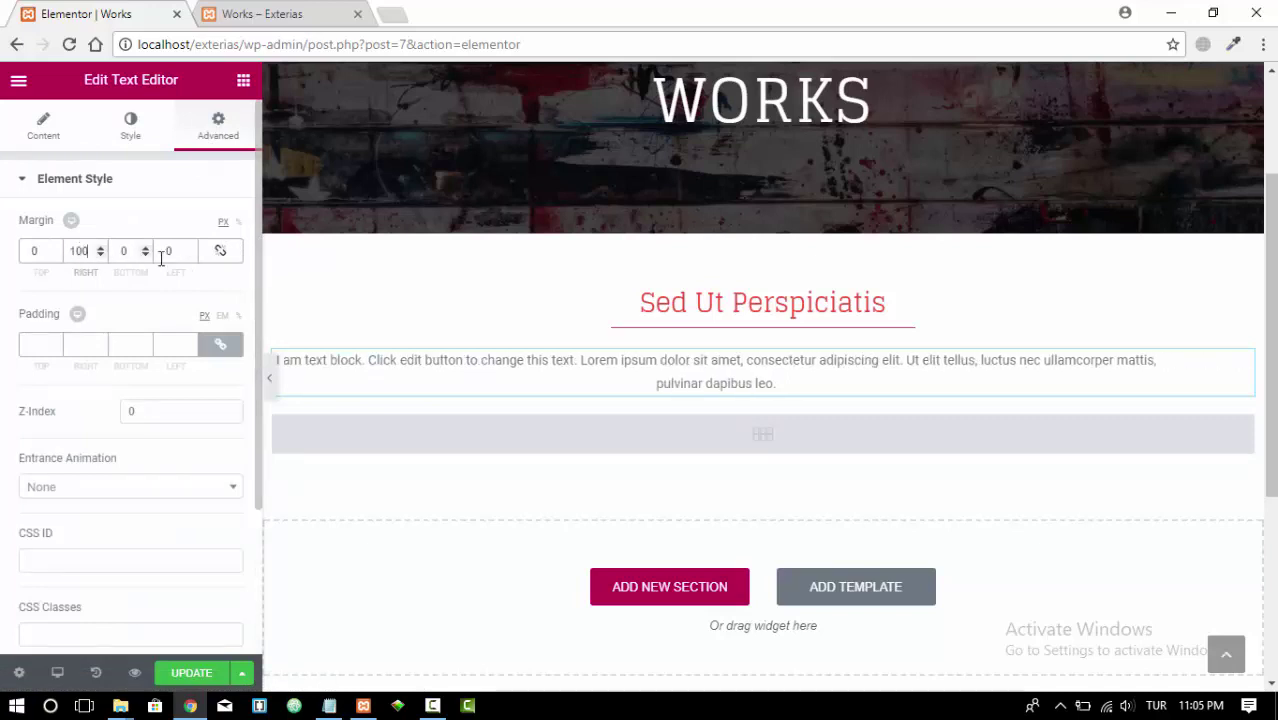
click(190, 247)
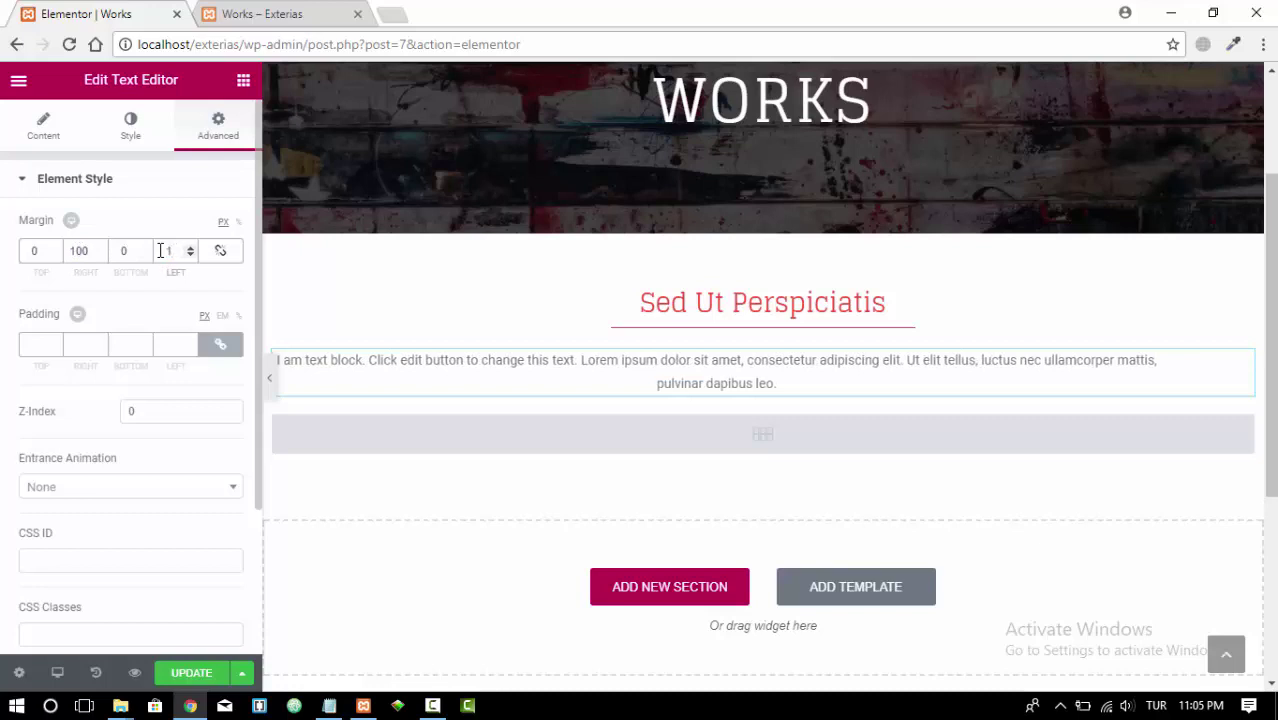
text(00)
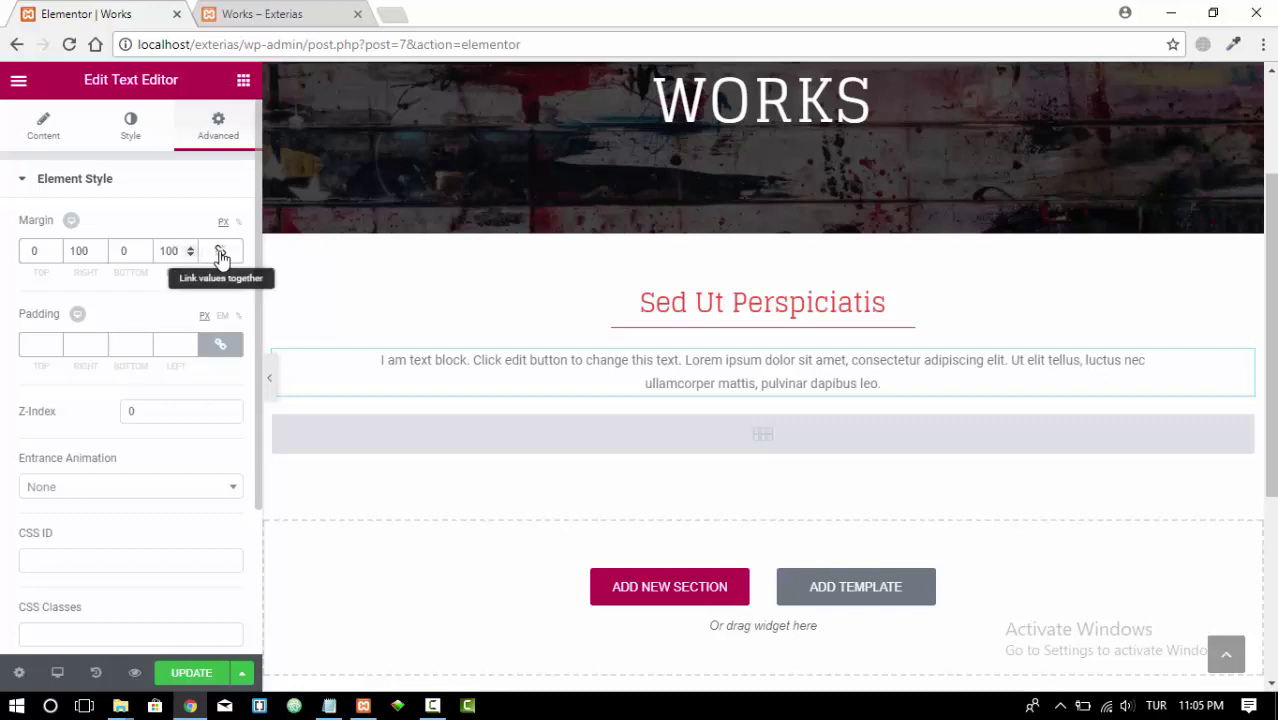
Step: Reset the text block's left and right margins to 0
double_click(159, 250)
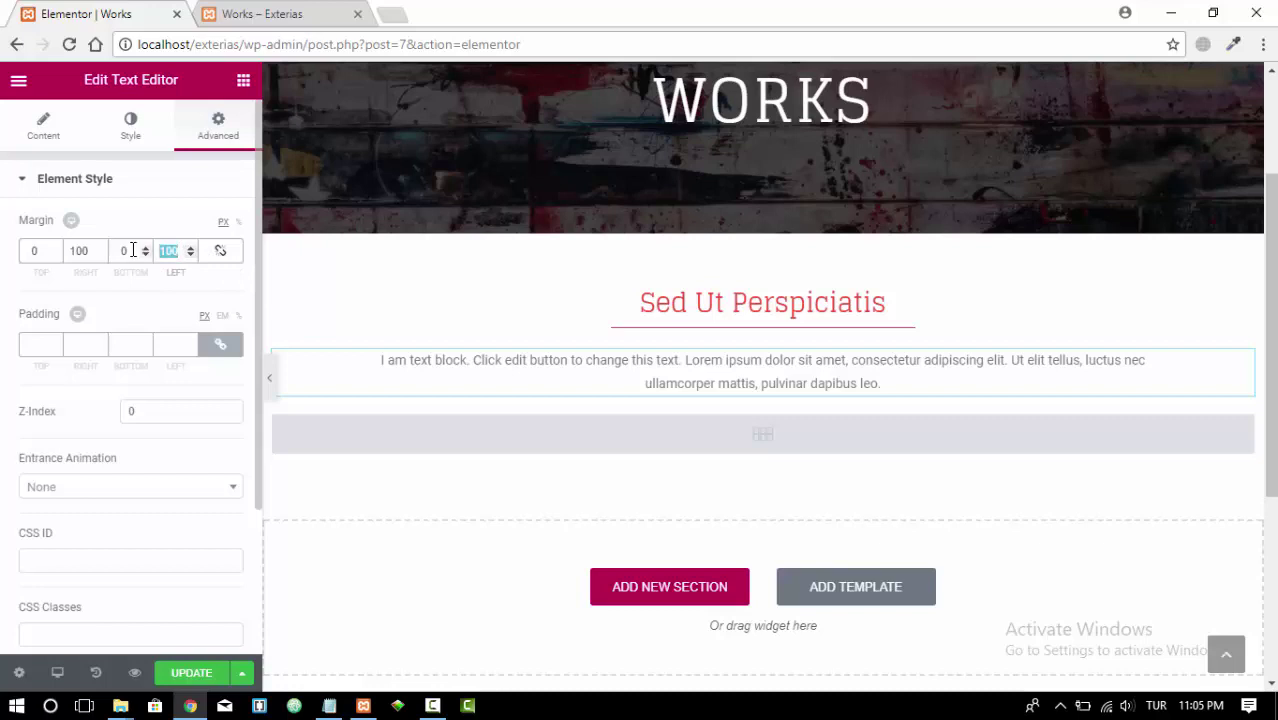
text(0)
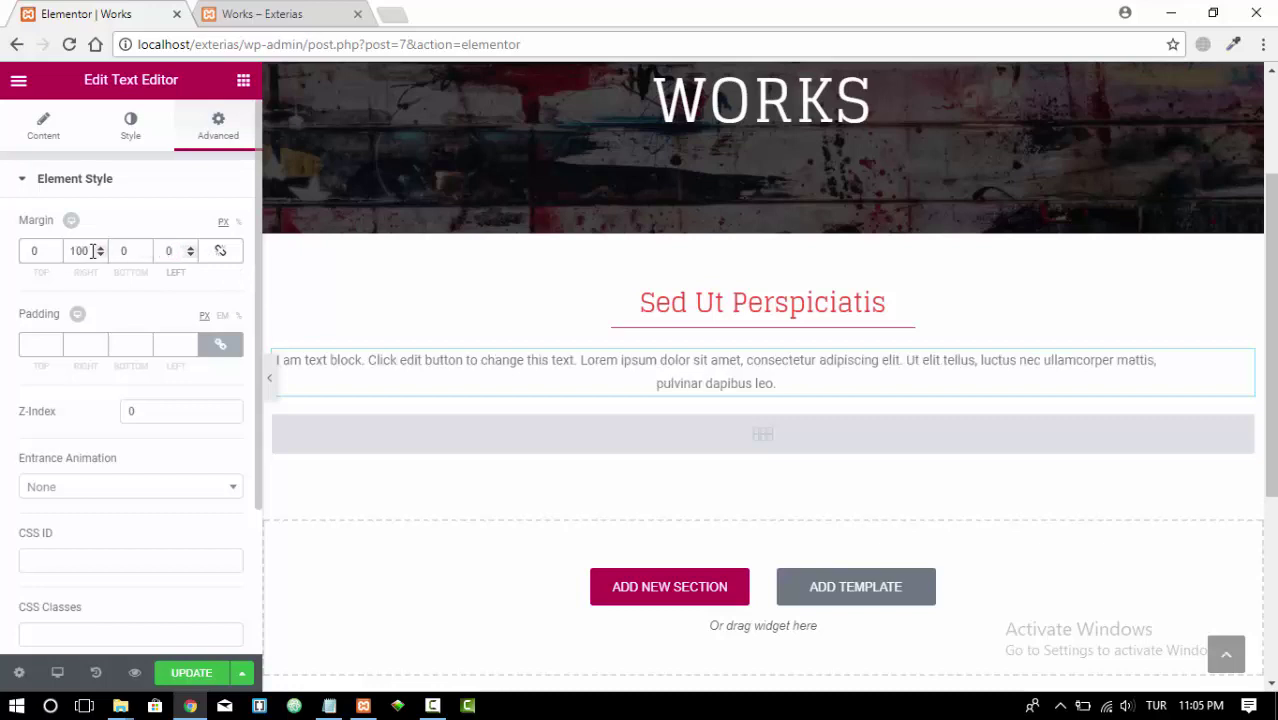
double_click(80, 250)
text(0)
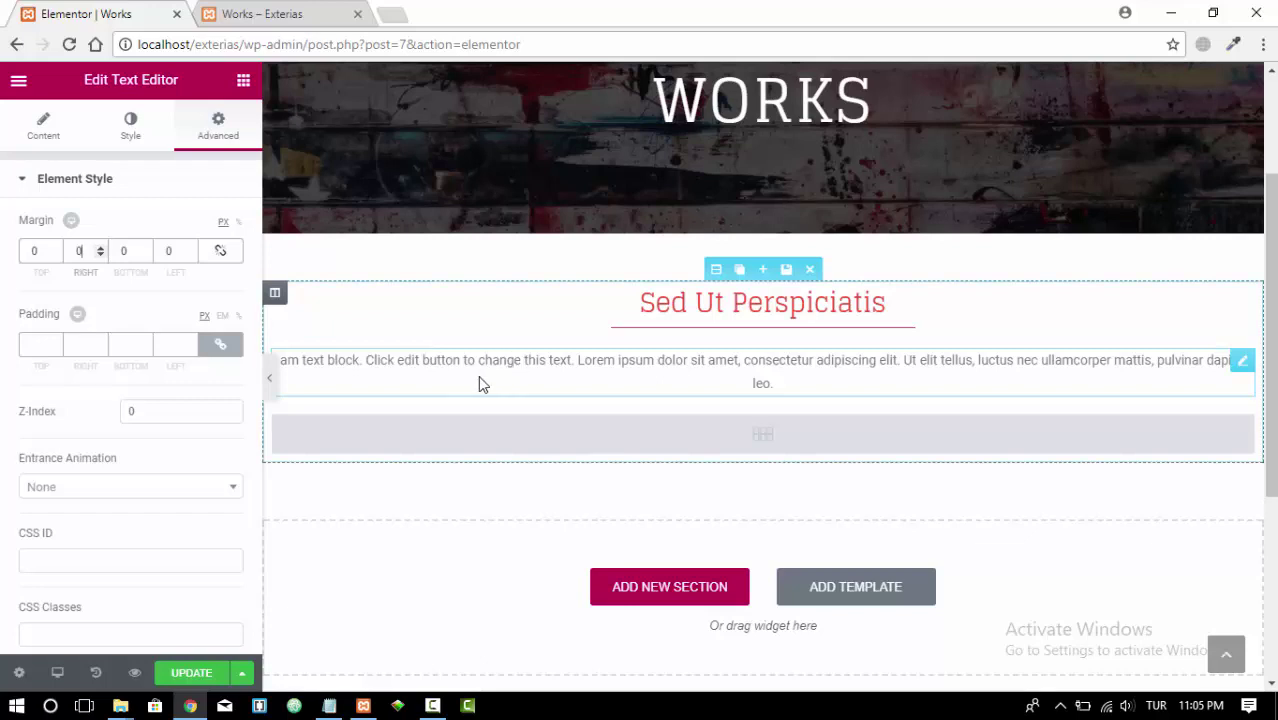
Step: Unlink the text block's padding values and set the right and left padding to 100 px
click(220, 345)
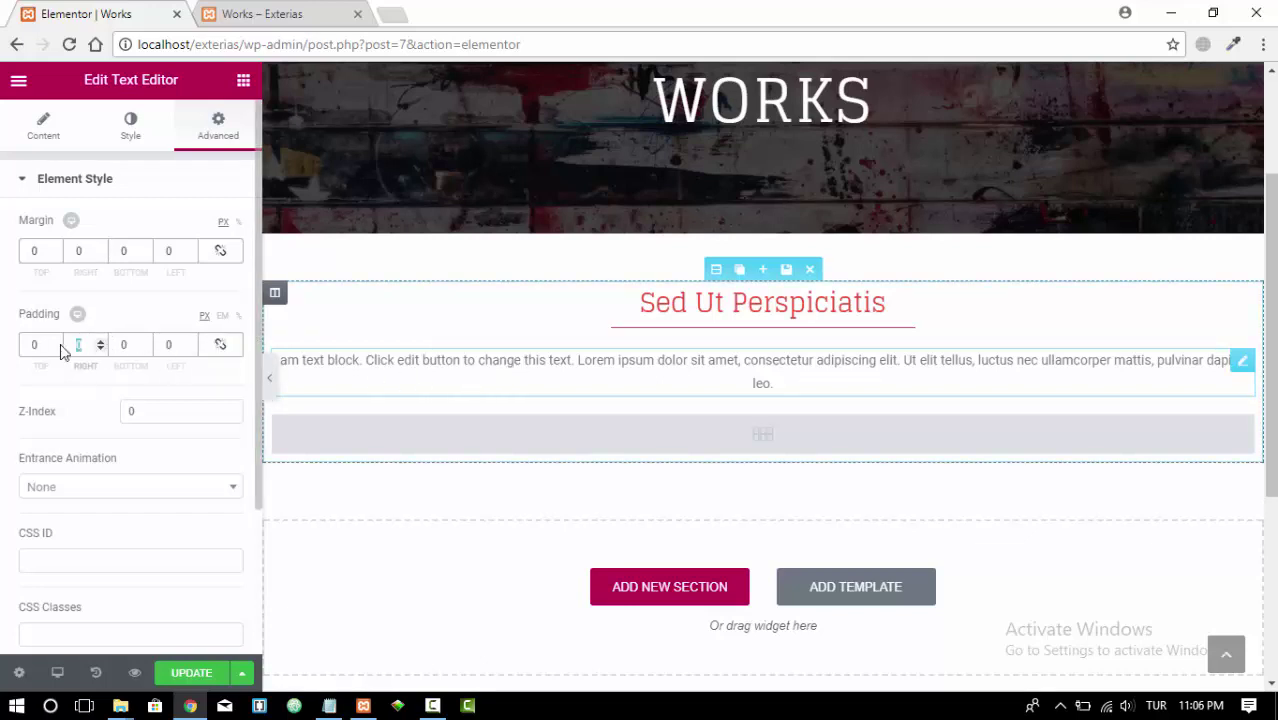
text(100)
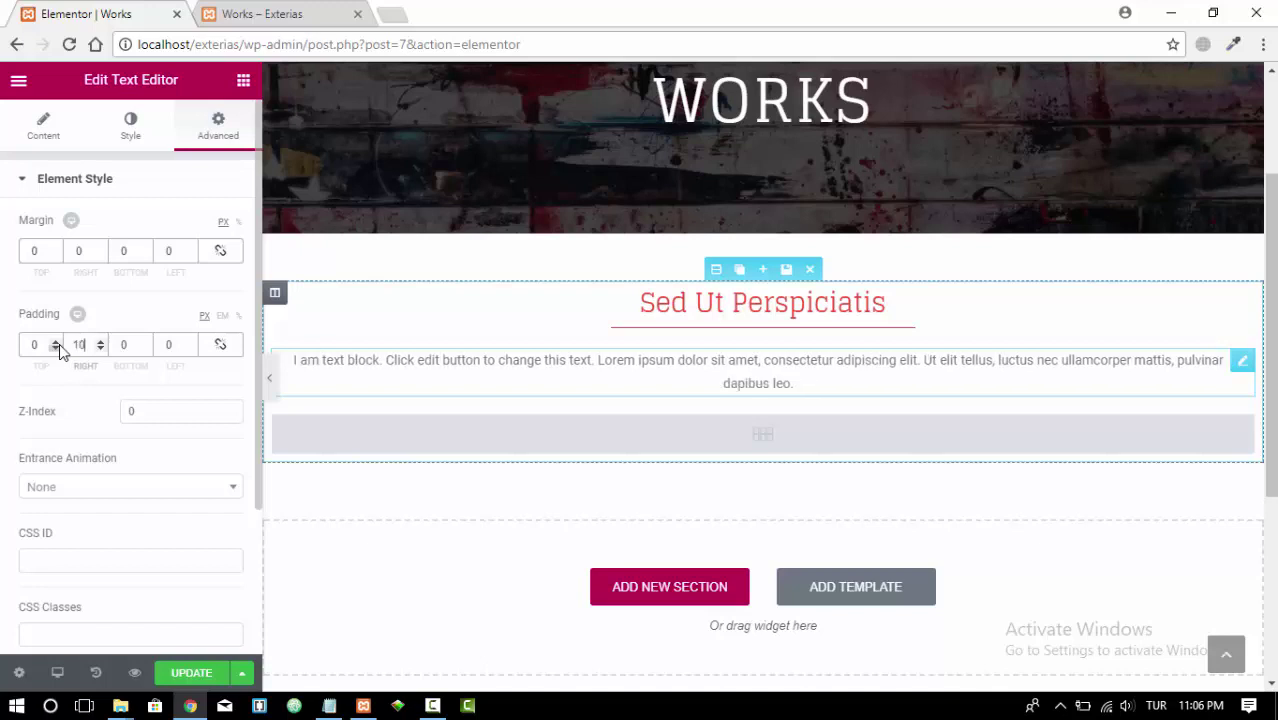
click(166, 344)
text(100)
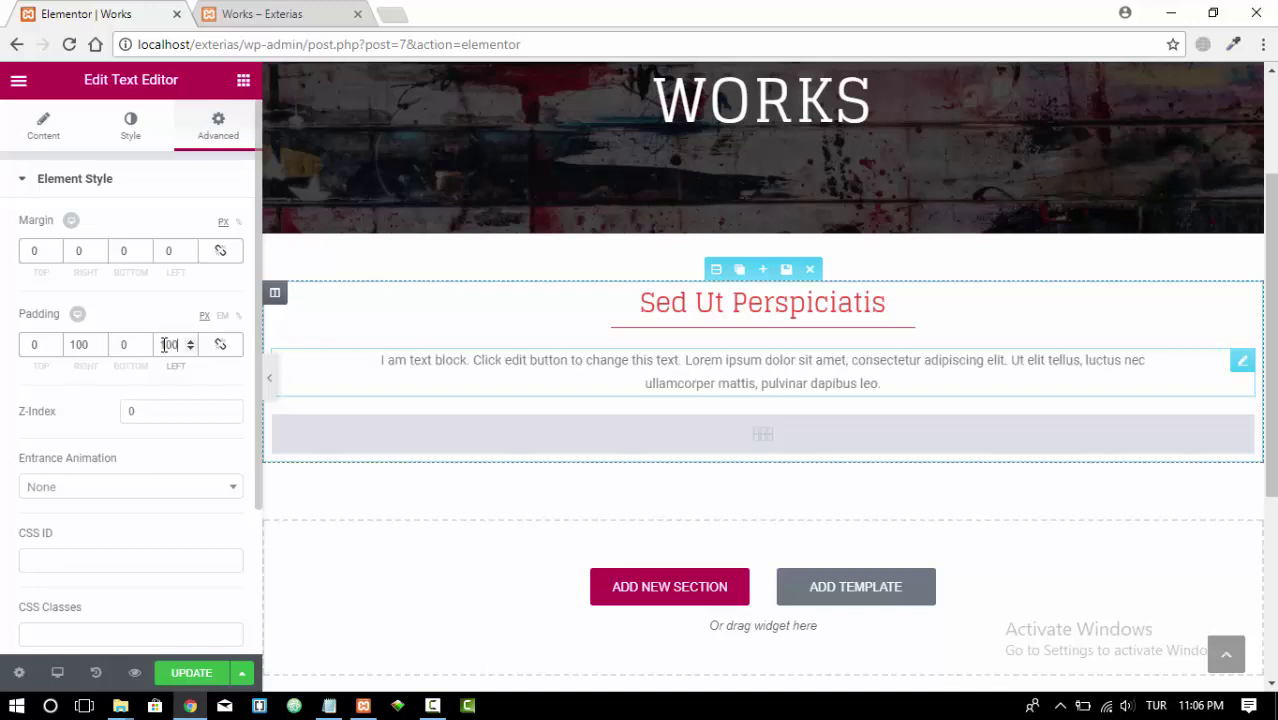
Step: Save the page and reload the live Works page to check the text block's side padding
click(192, 673)
click(263, 16)
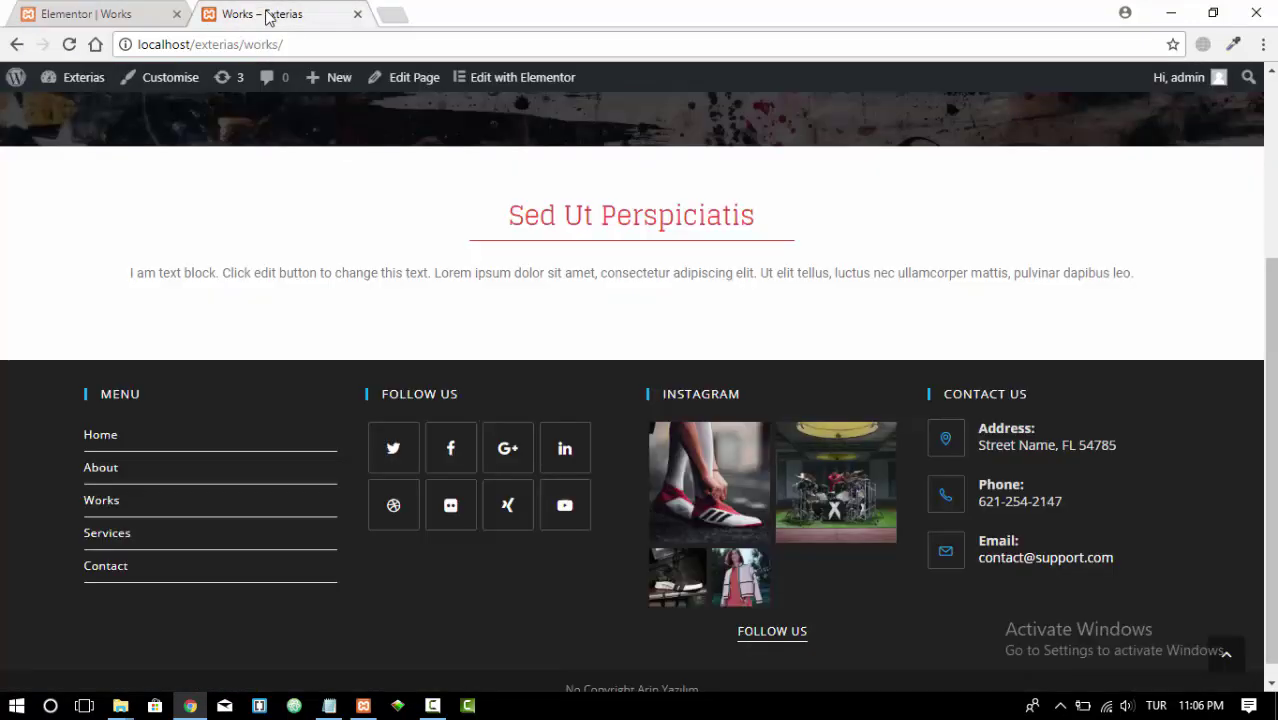
click(68, 47)
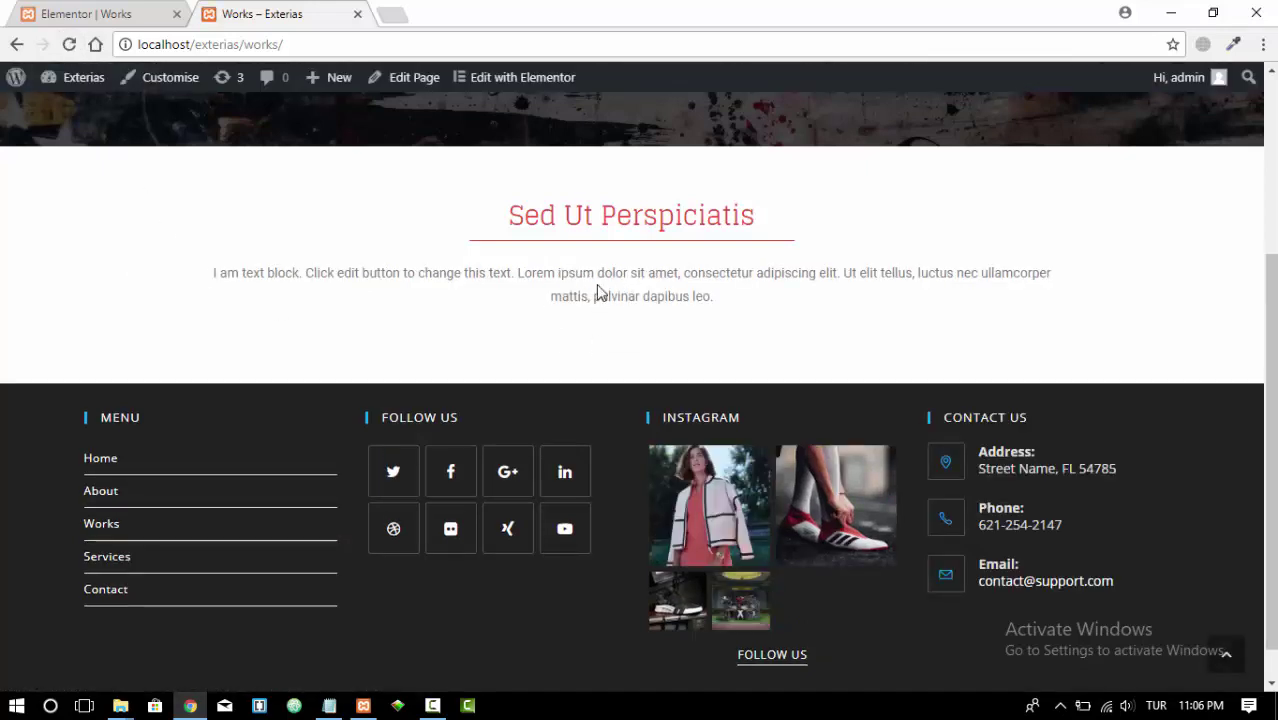
Step: Return to the editor and set the text block's font family to Open Sans
click(151, 16)
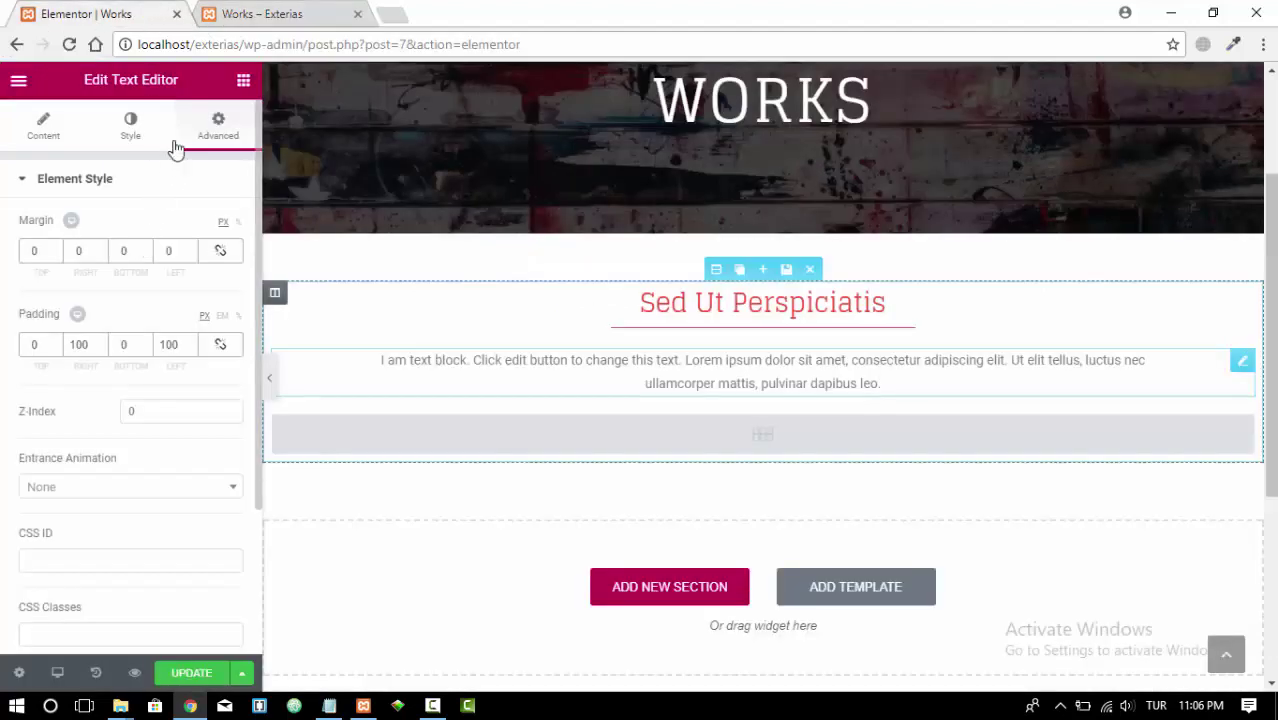
click(133, 124)
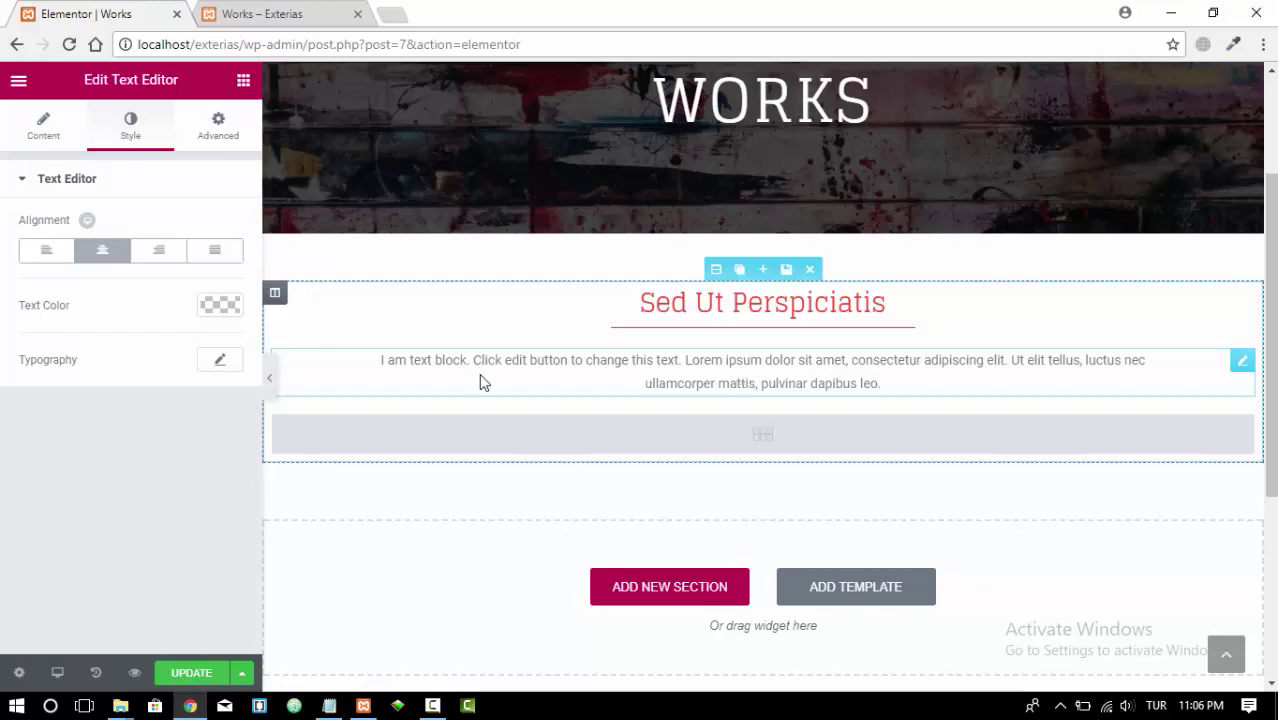
click(212, 362)
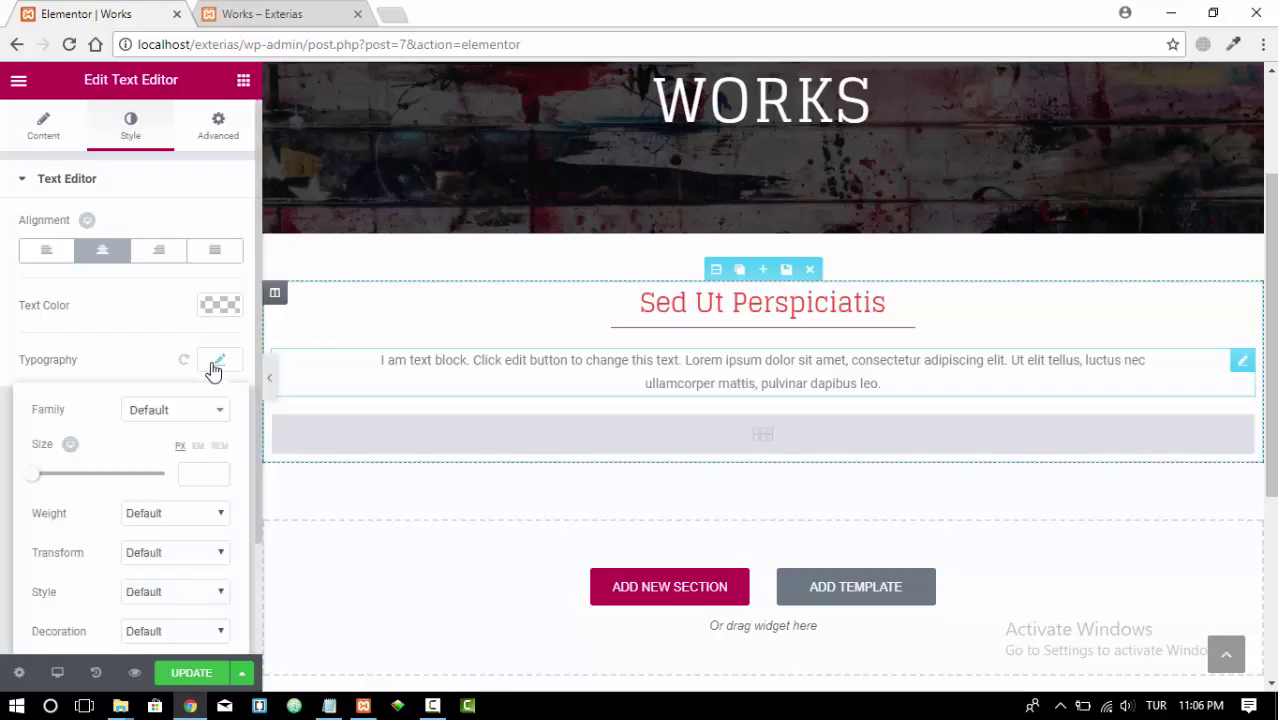
click(164, 415)
text(open)
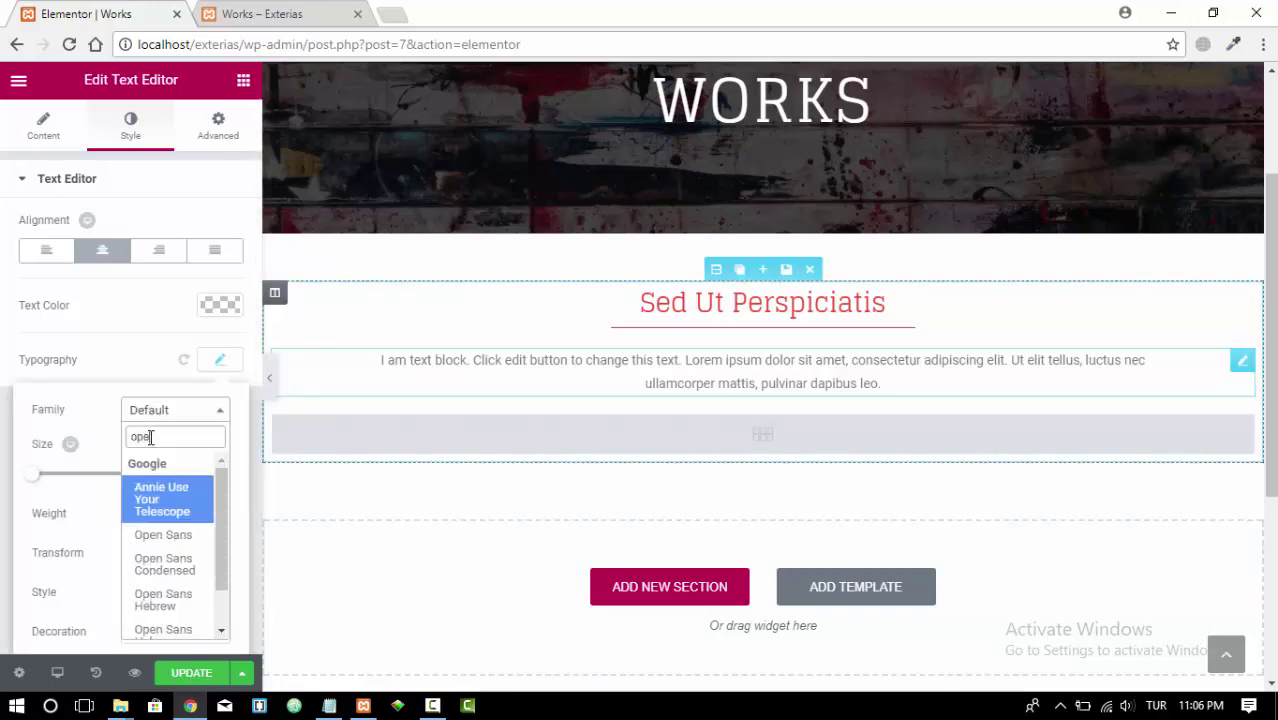
click(158, 487)
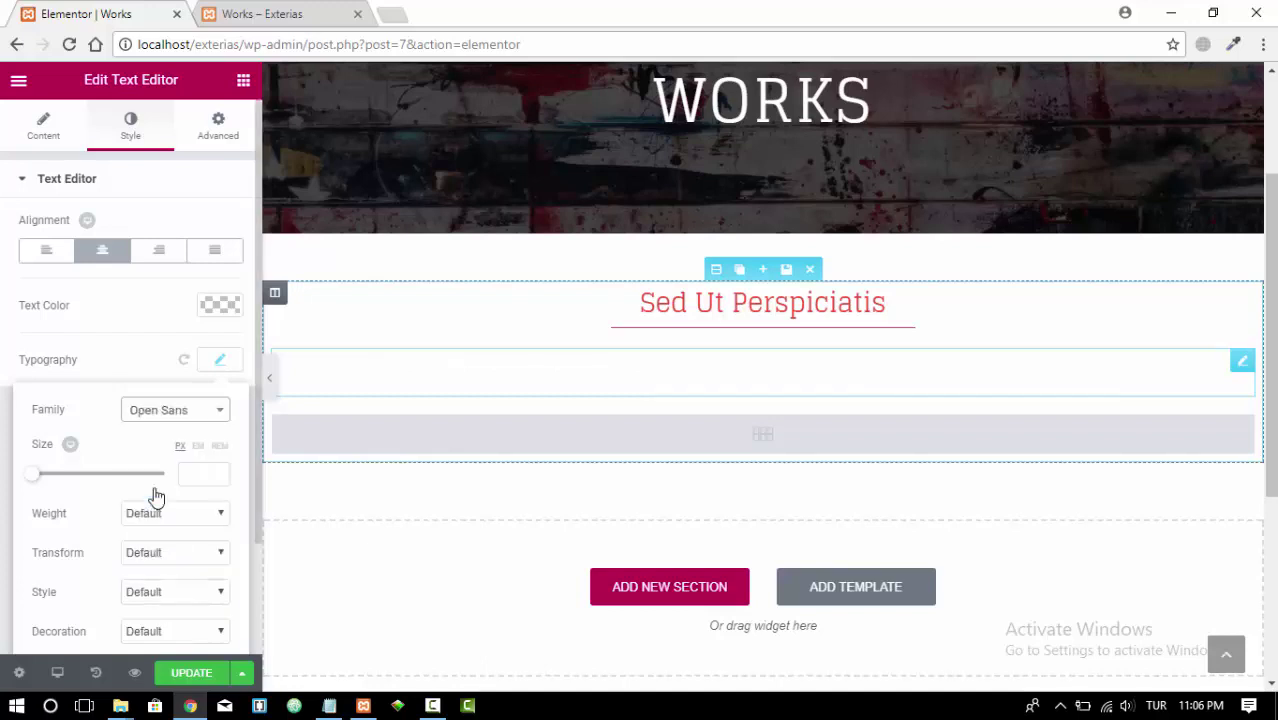
scroll(150, 337, down, 1)
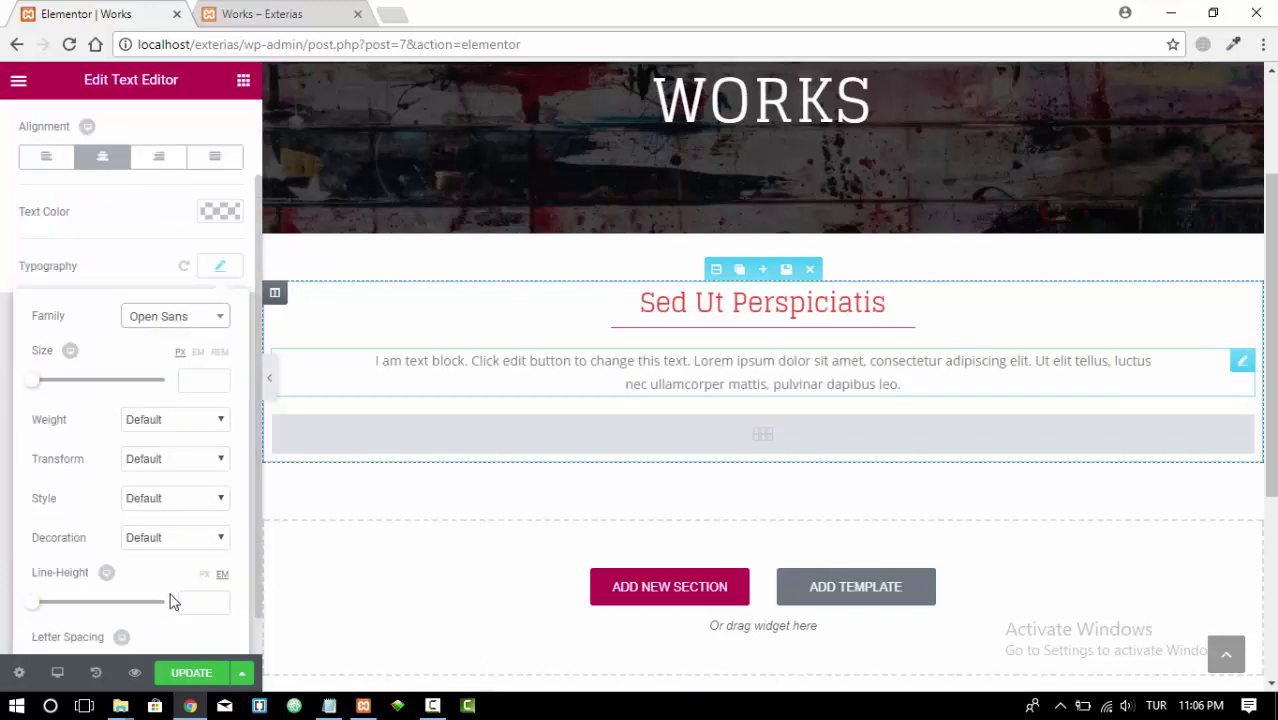
Step: Save the page and reload the live Works page to check the text block's font
click(180, 672)
click(258, 12)
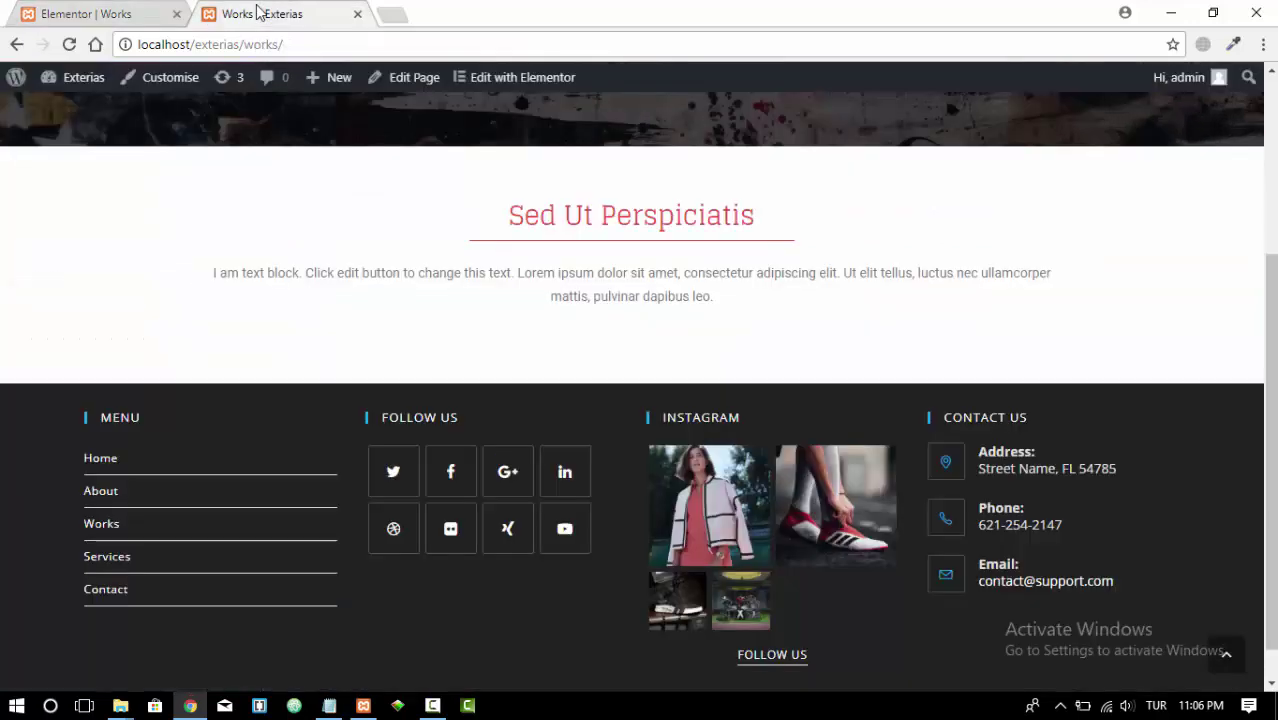
click(70, 45)
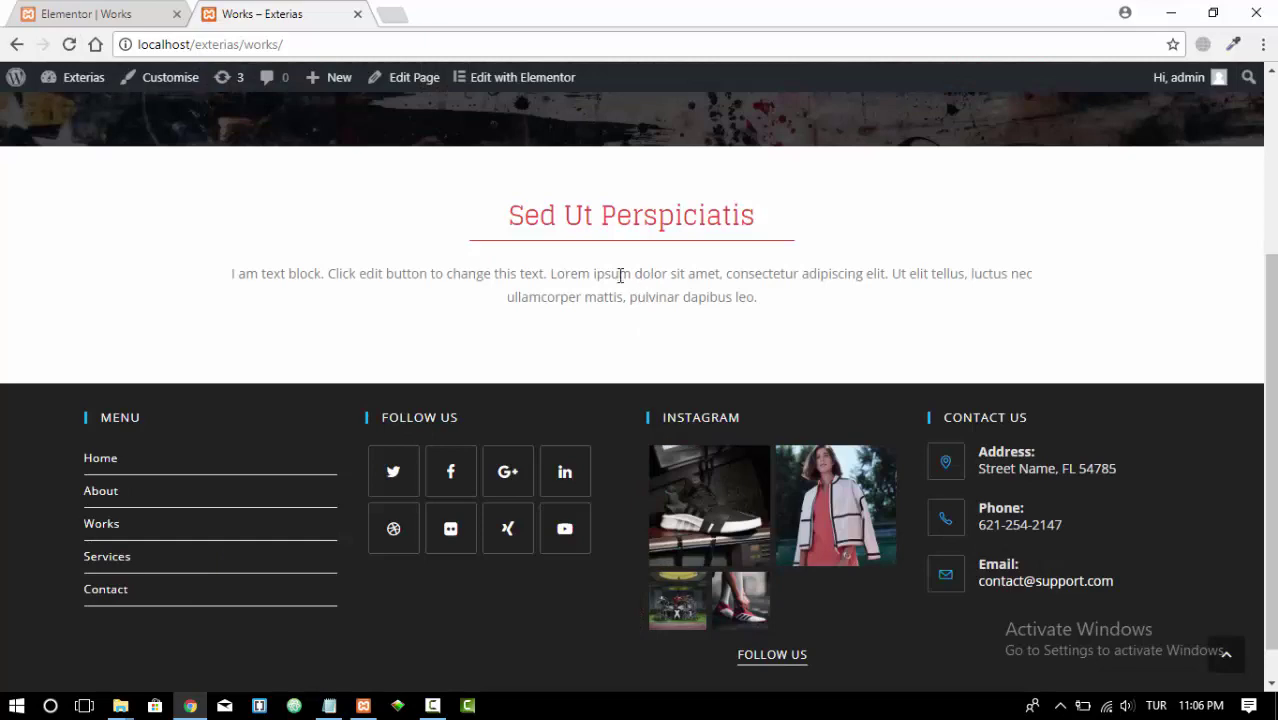
click(134, 16)
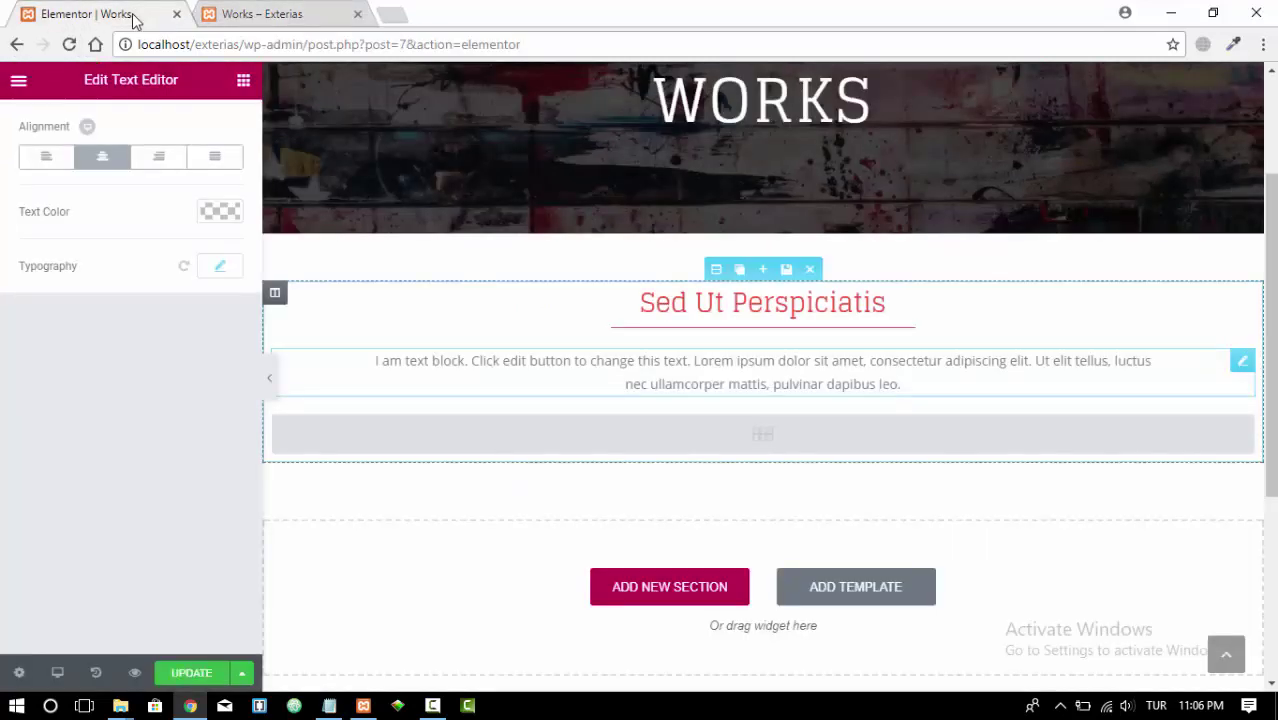
click(245, 16)
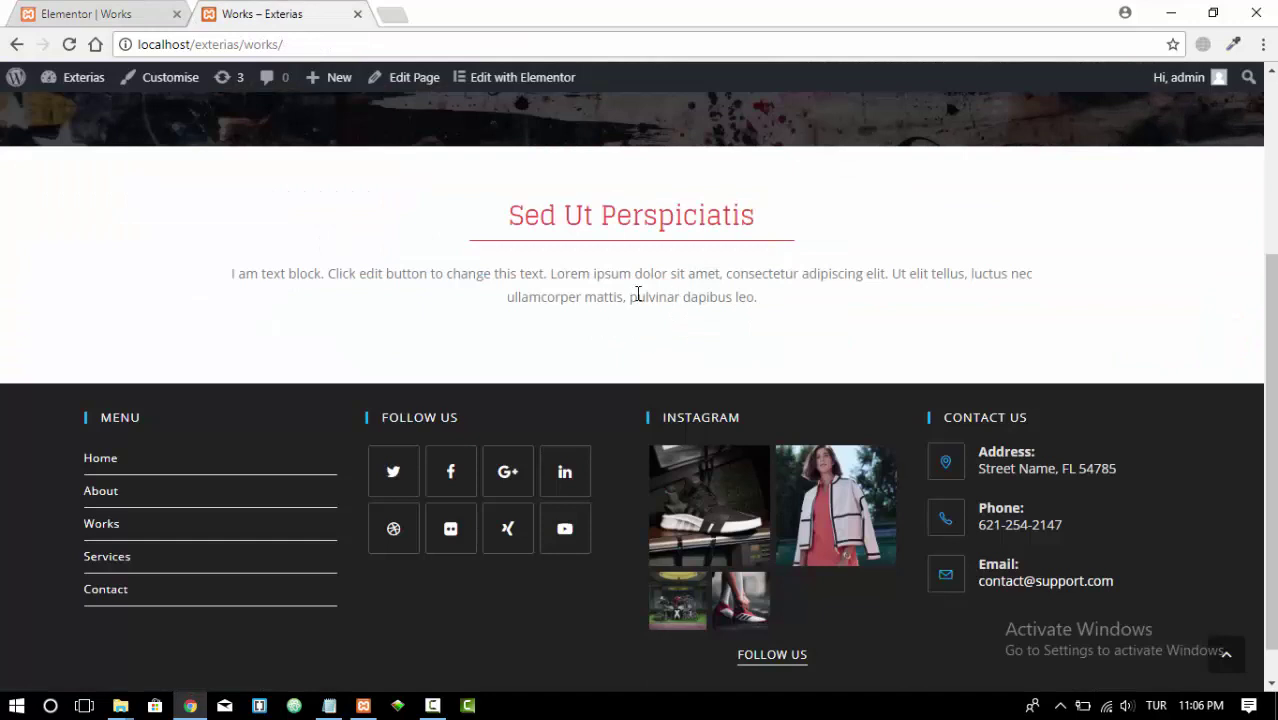
Step: Start adding images to the gallery below the text block, and check the WPress folder in File Explorer for the work images, closing the duplicate window
click(90, 13)
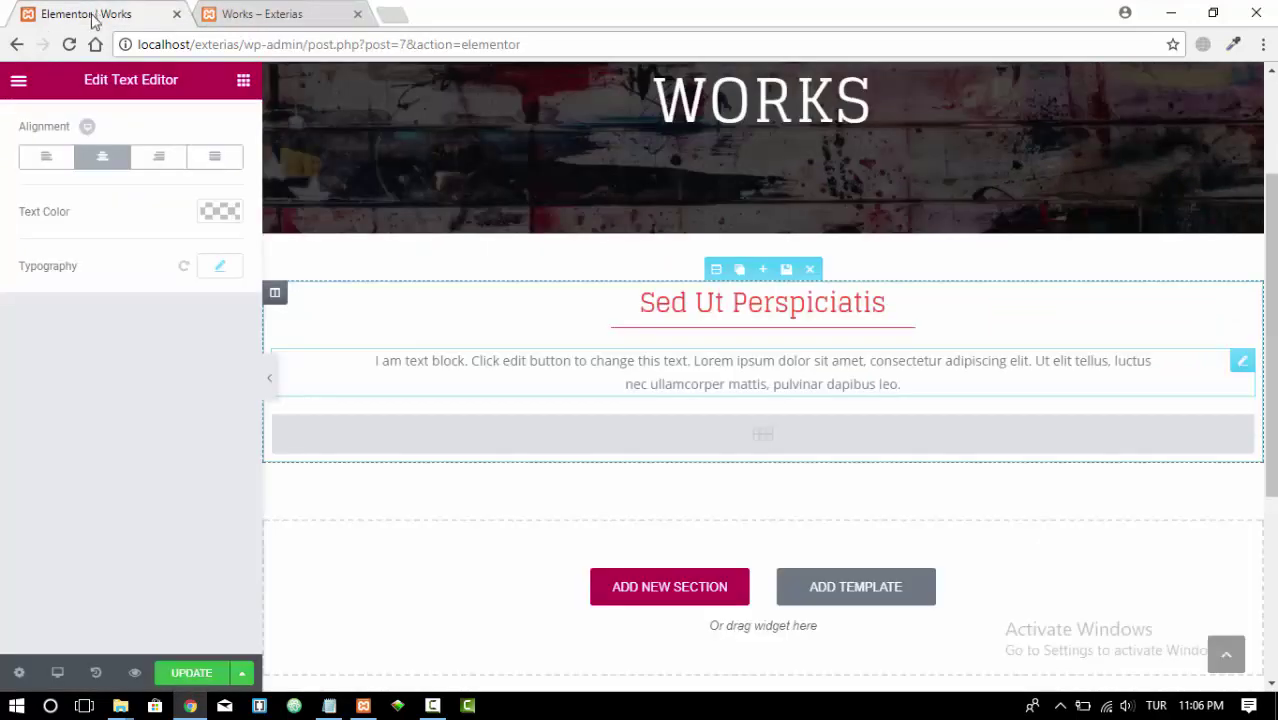
click(716, 445)
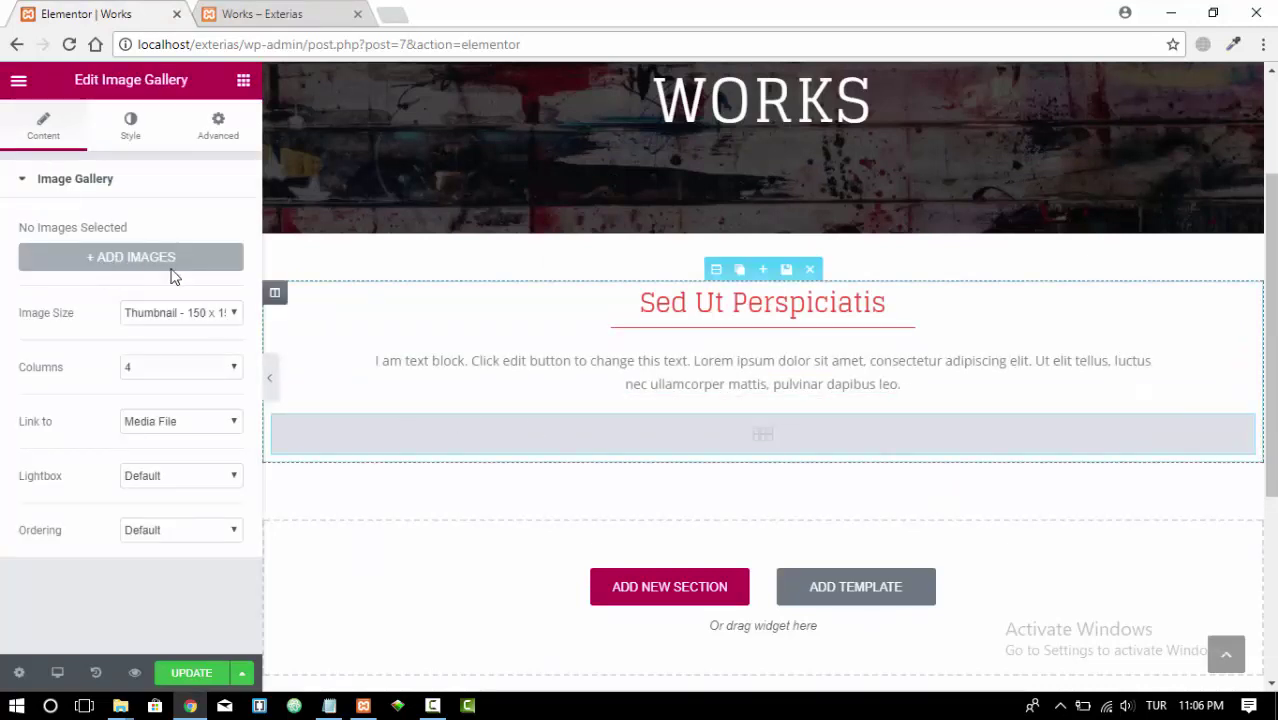
click(109, 260)
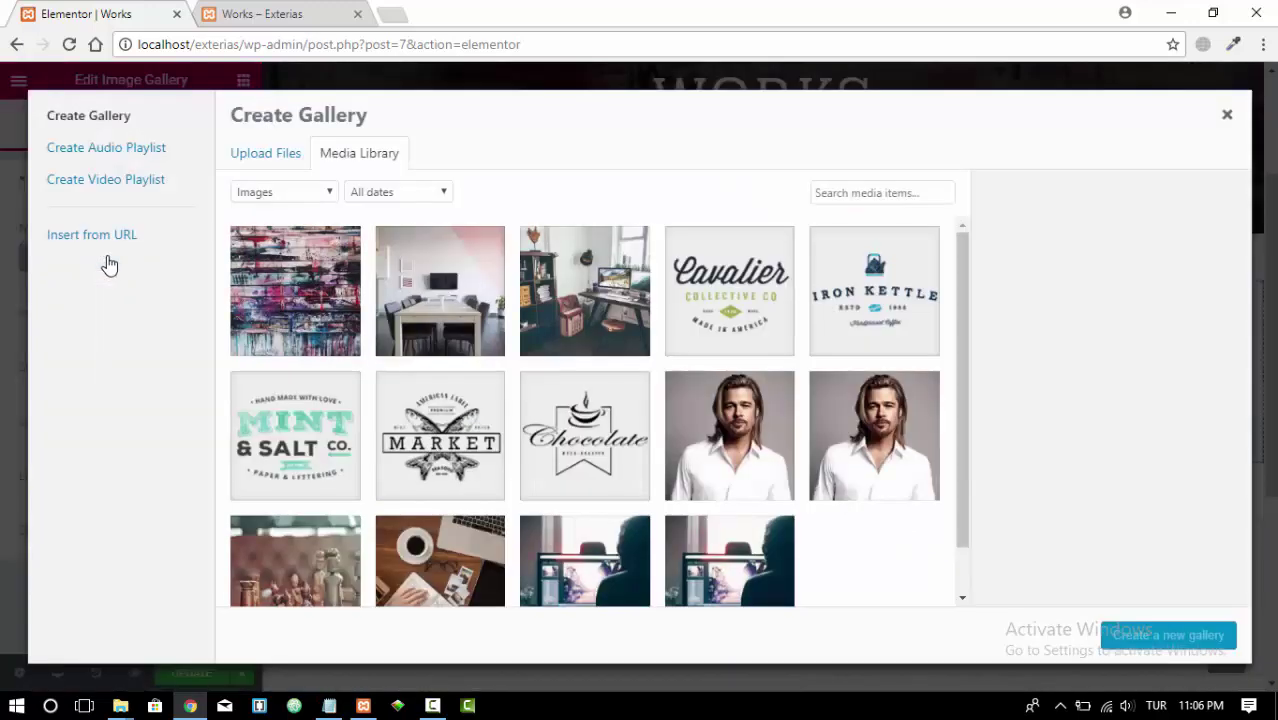
mouse_move(120, 706)
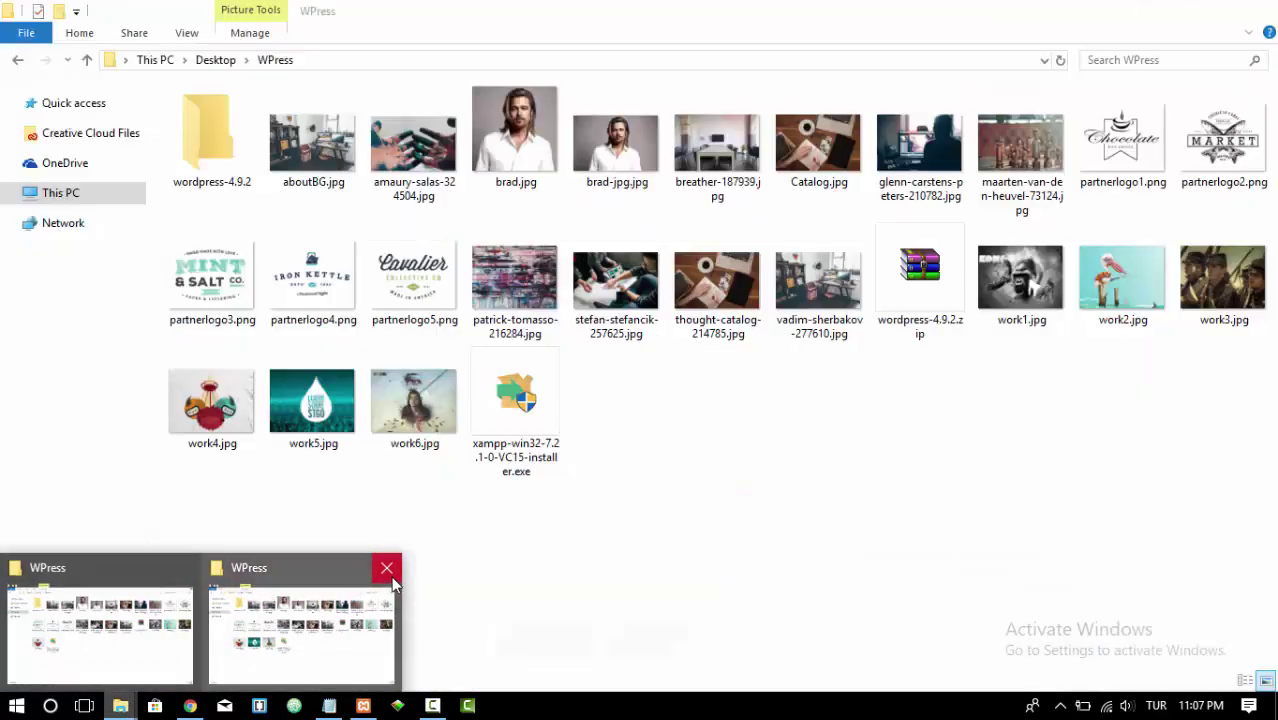
click(386, 566)
click(150, 640)
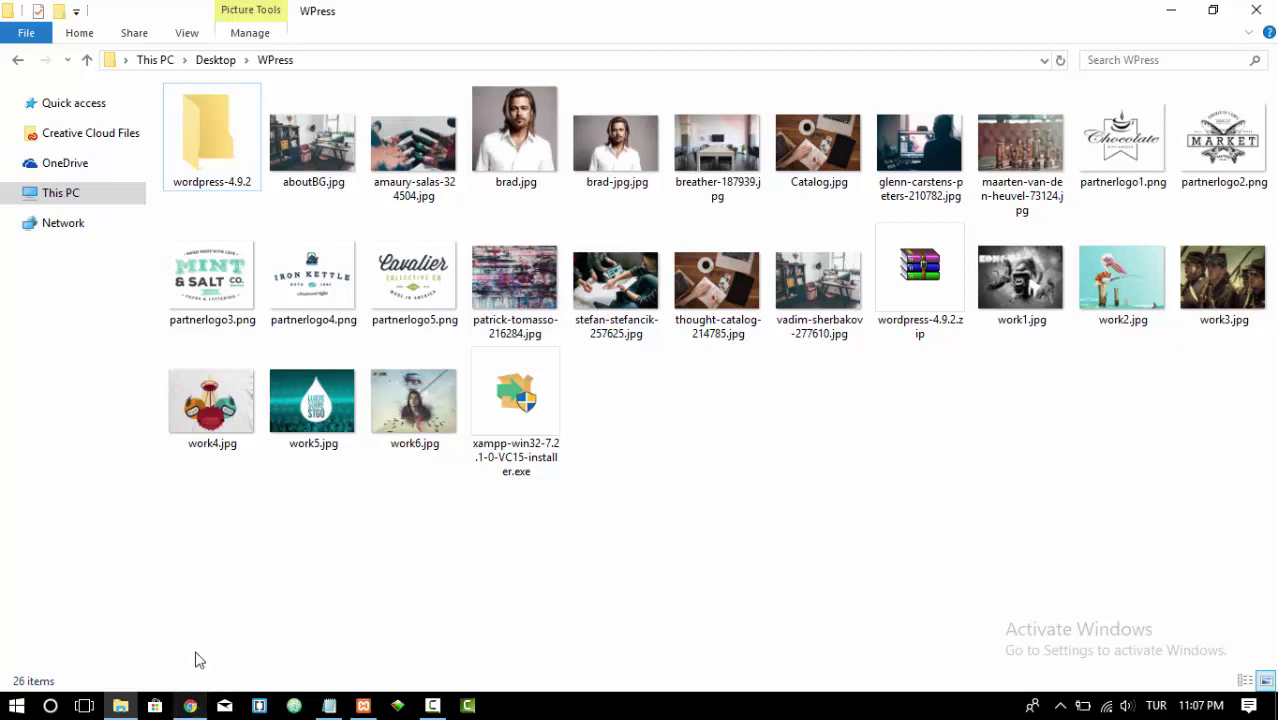
click(190, 706)
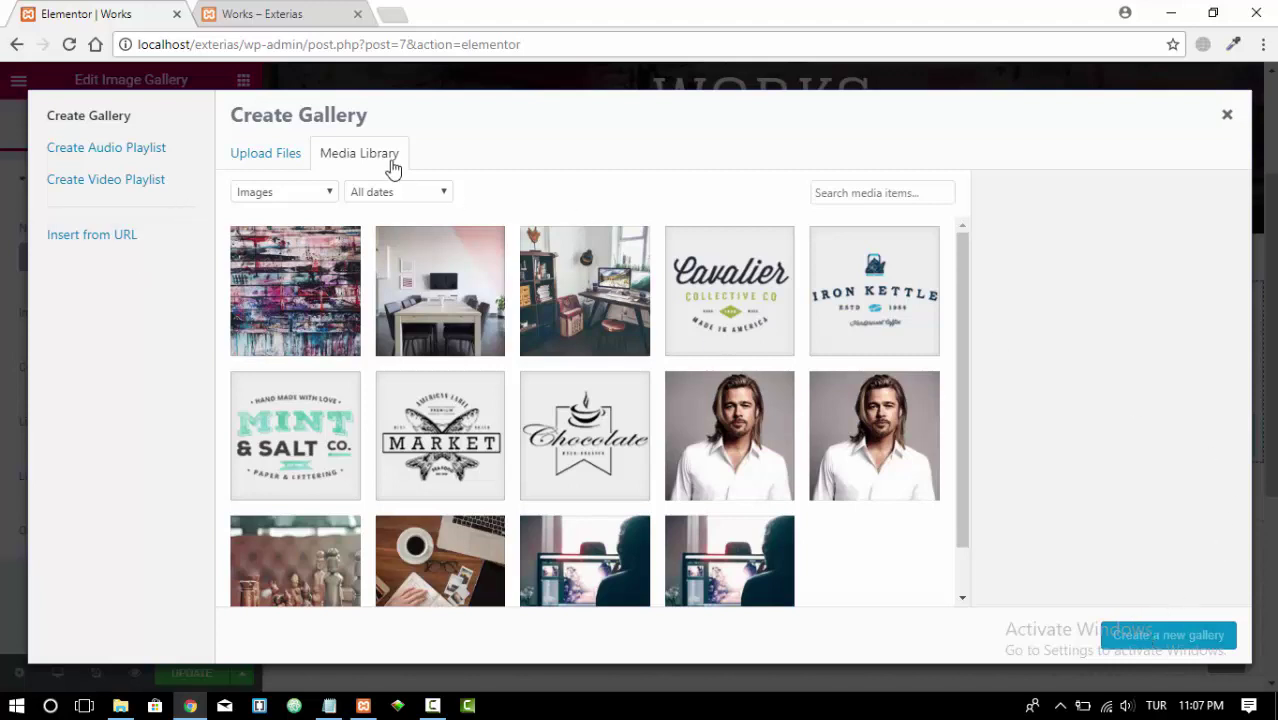
Step: Upload work1.jpg through work6.jpg from the WPress folder to the media library for the gallery
click(273, 158)
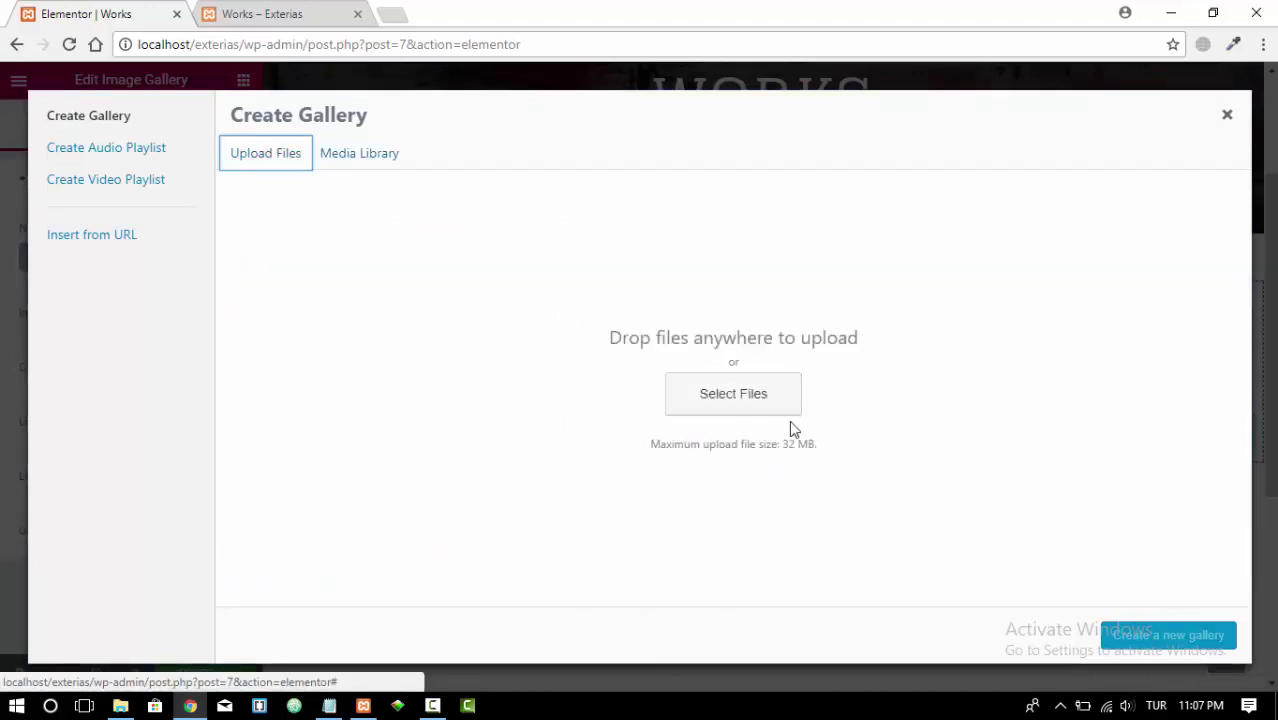
click(725, 399)
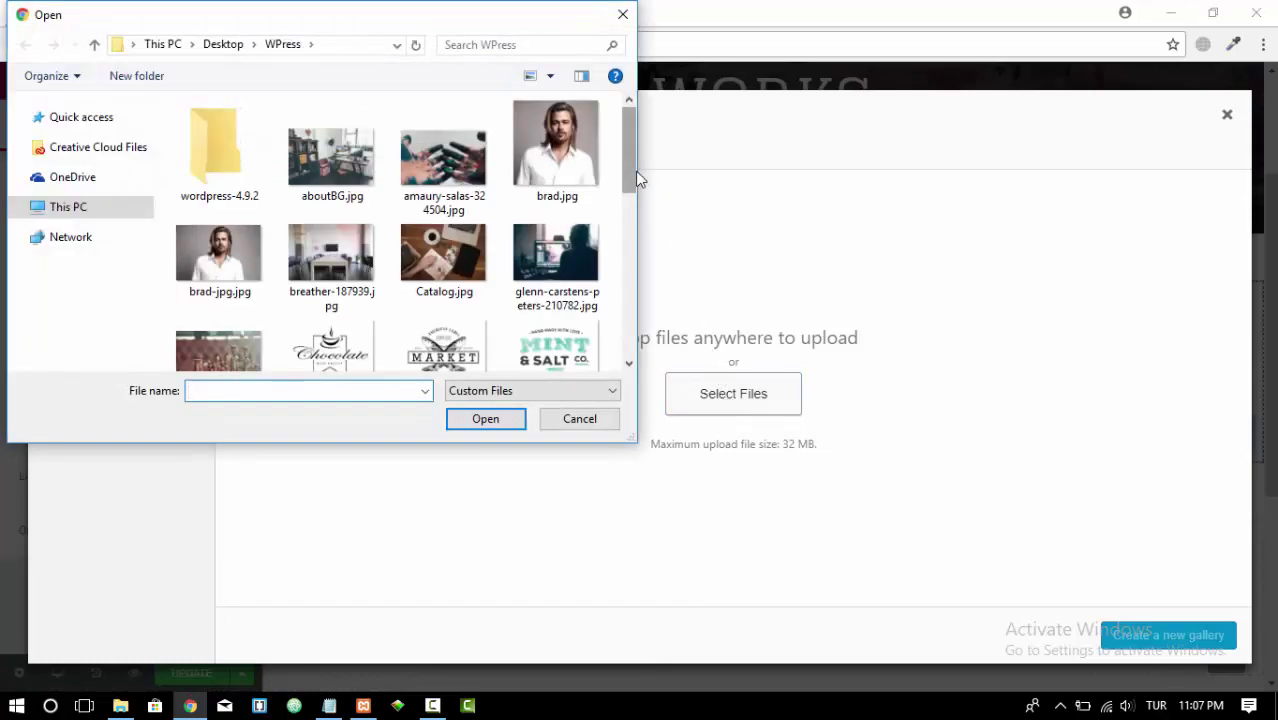
drag(640, 178, 620, 336)
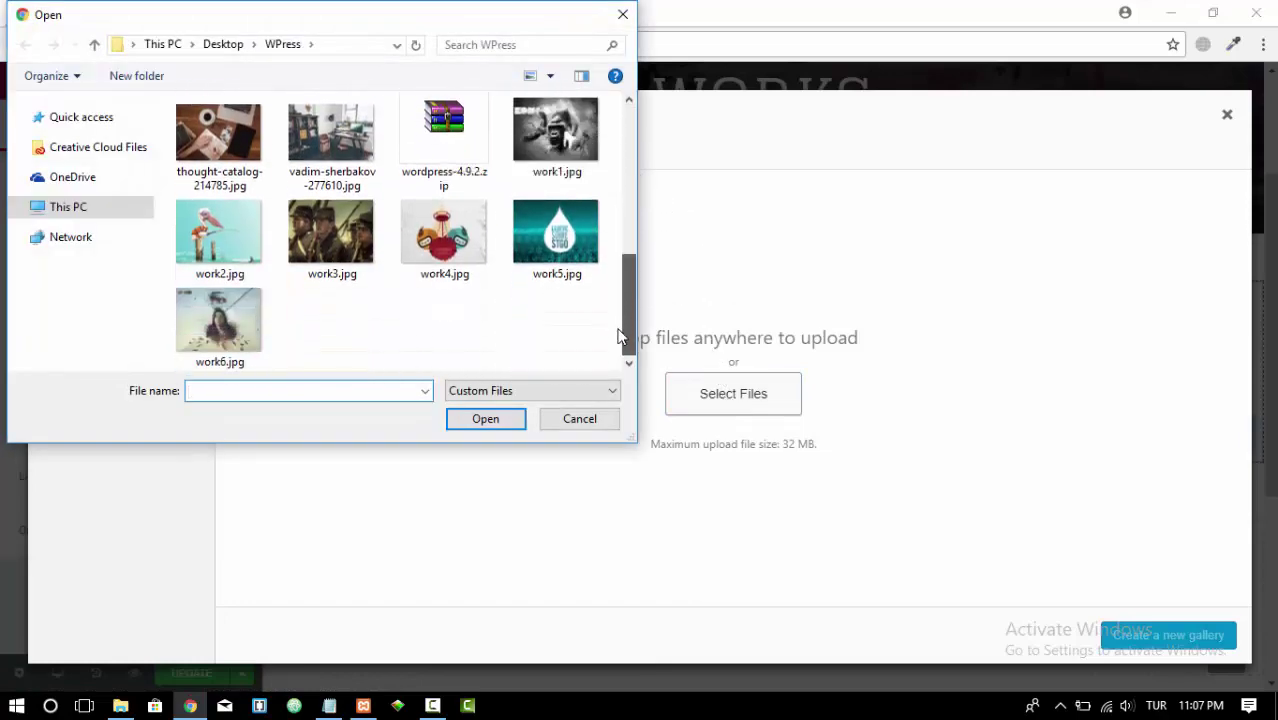
click(556, 135)
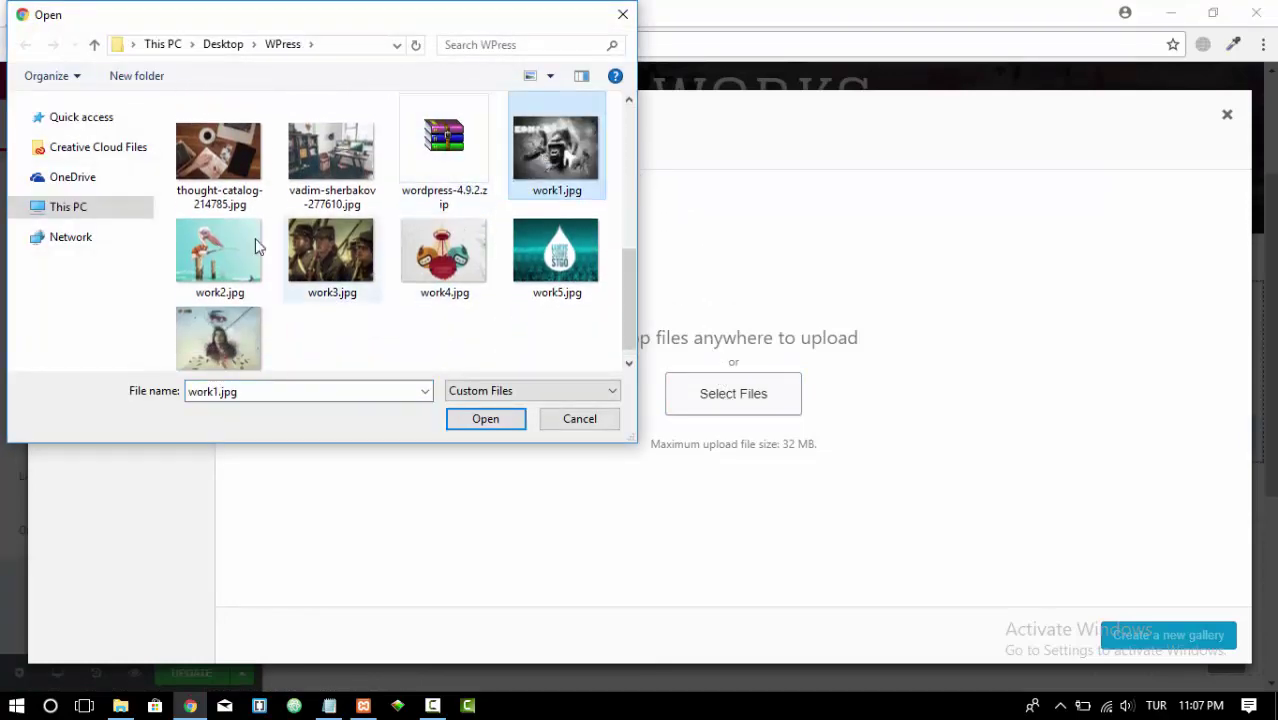
ctrl+click(257, 246)
ctrl+click(352, 256)
ctrl+click(445, 260)
ctrl+click(544, 256)
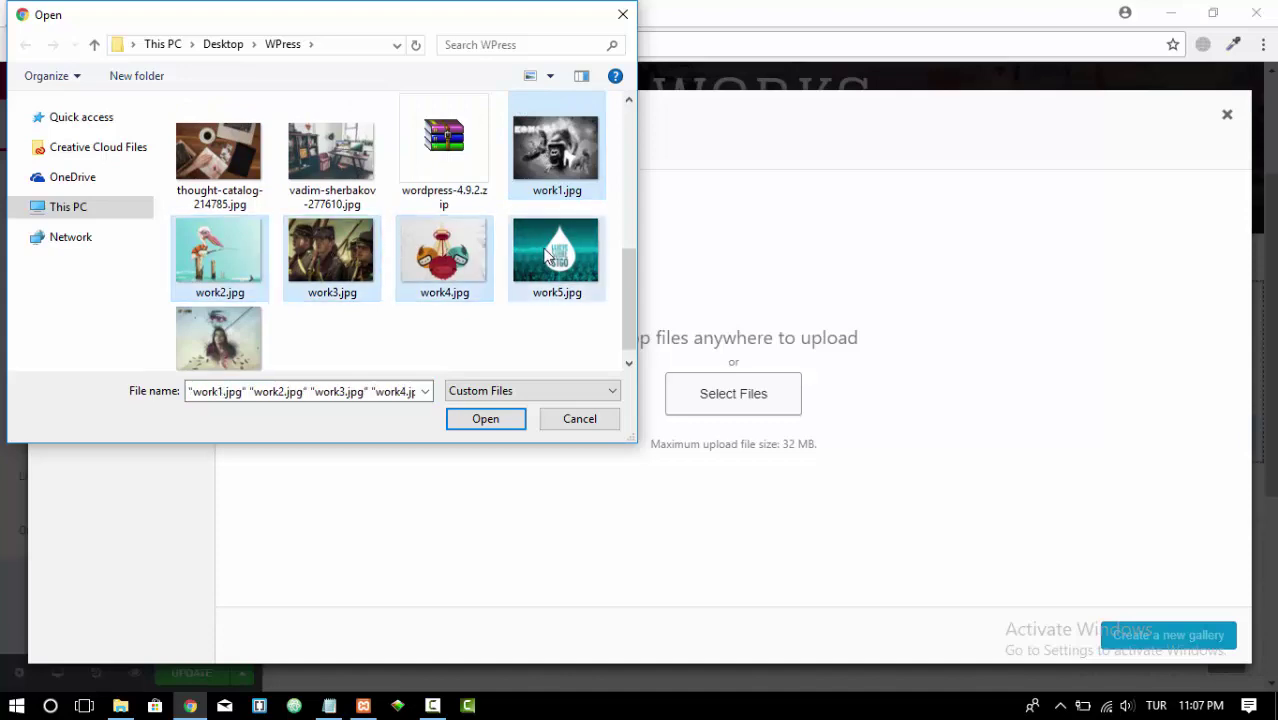
ctrl+click(218, 338)
click(485, 419)
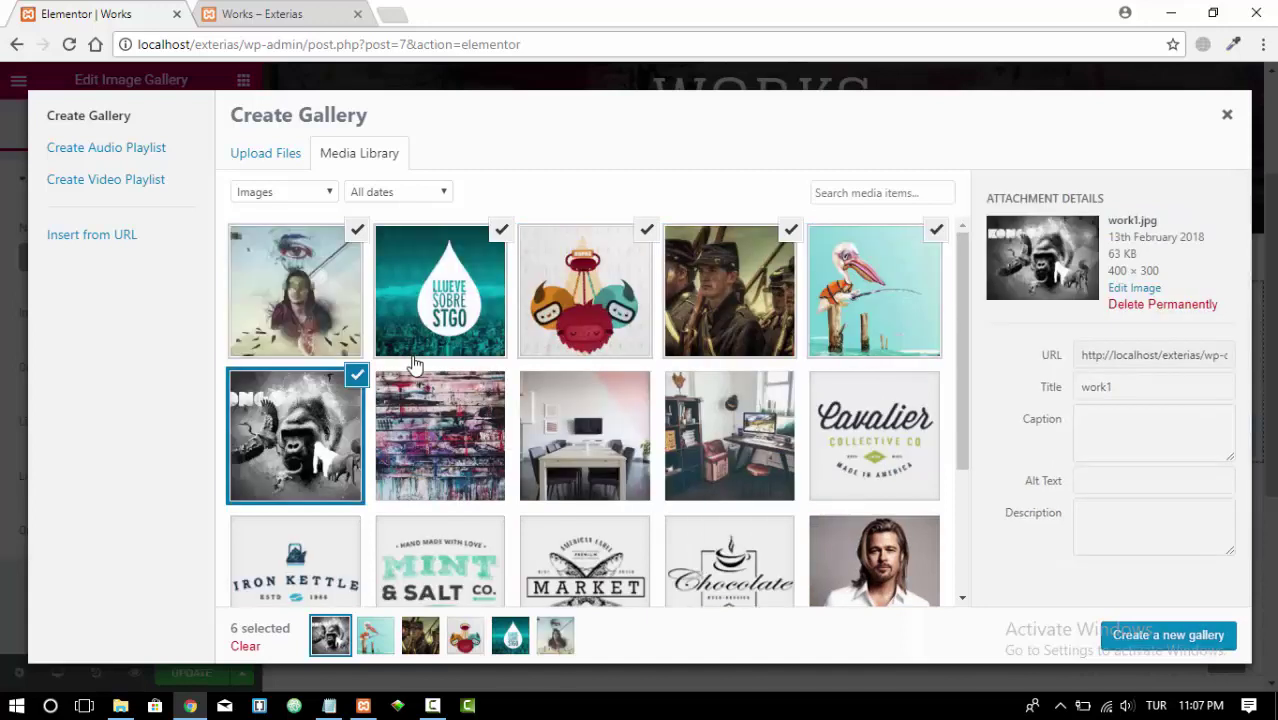
Step: Create a new gallery from the six uploaded work images and insert it below the text block
click(1165, 645)
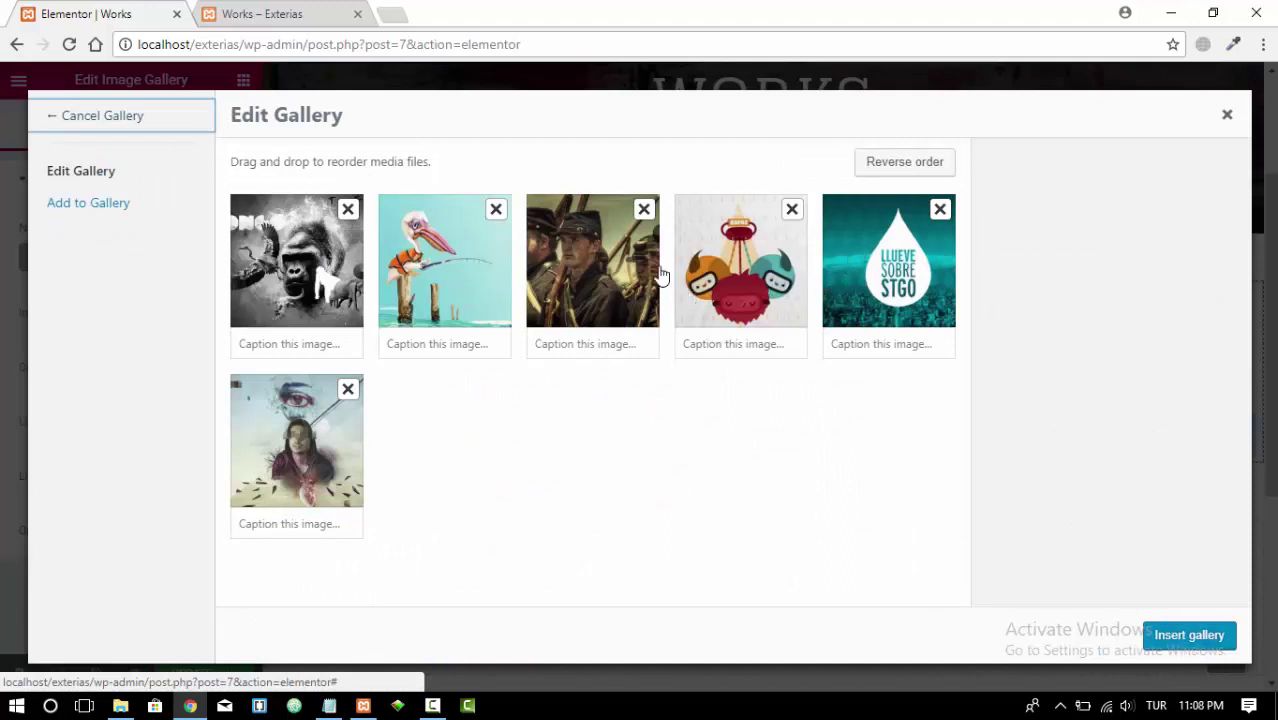
click(1189, 640)
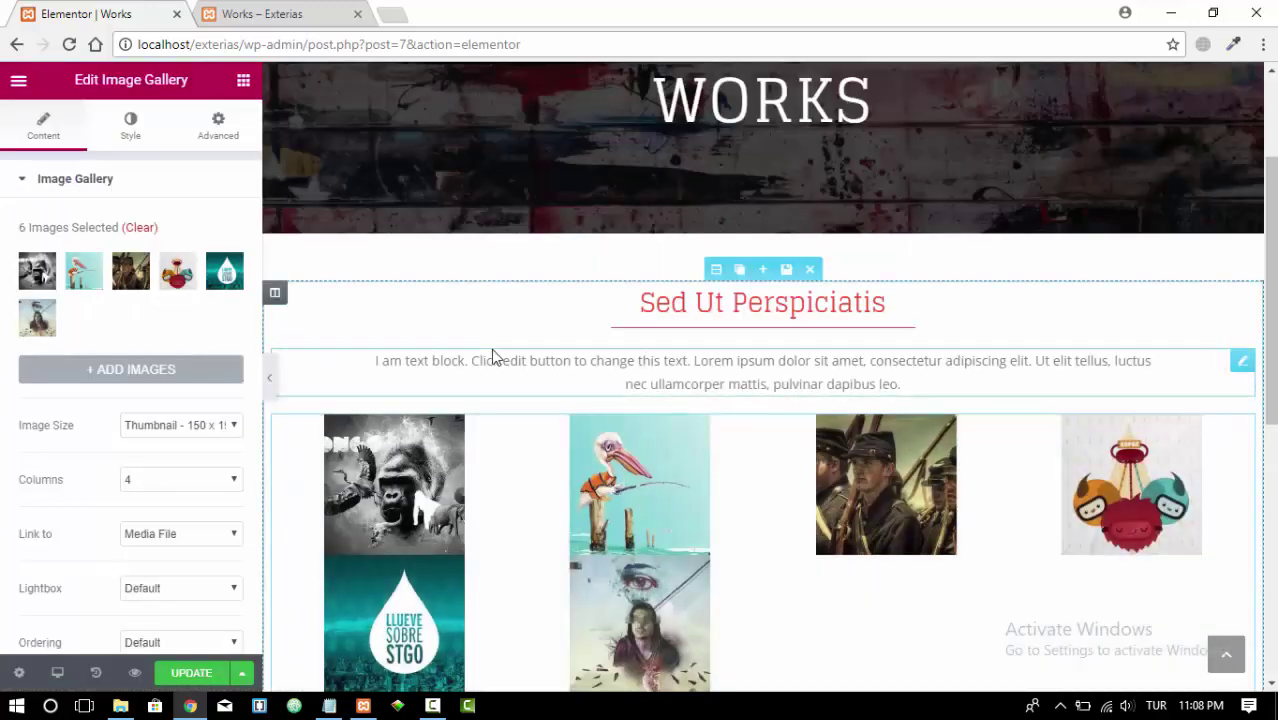
scroll(524, 377, down, 2)
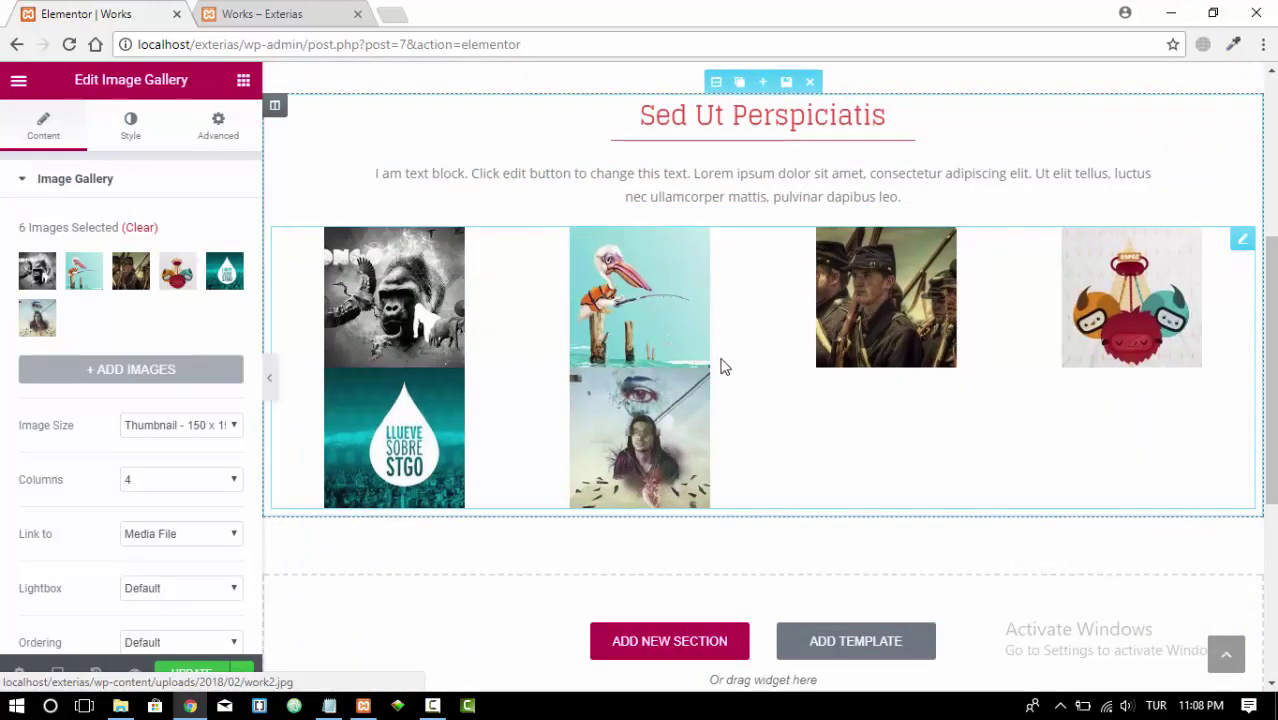
scroll(700, 362, up, 1)
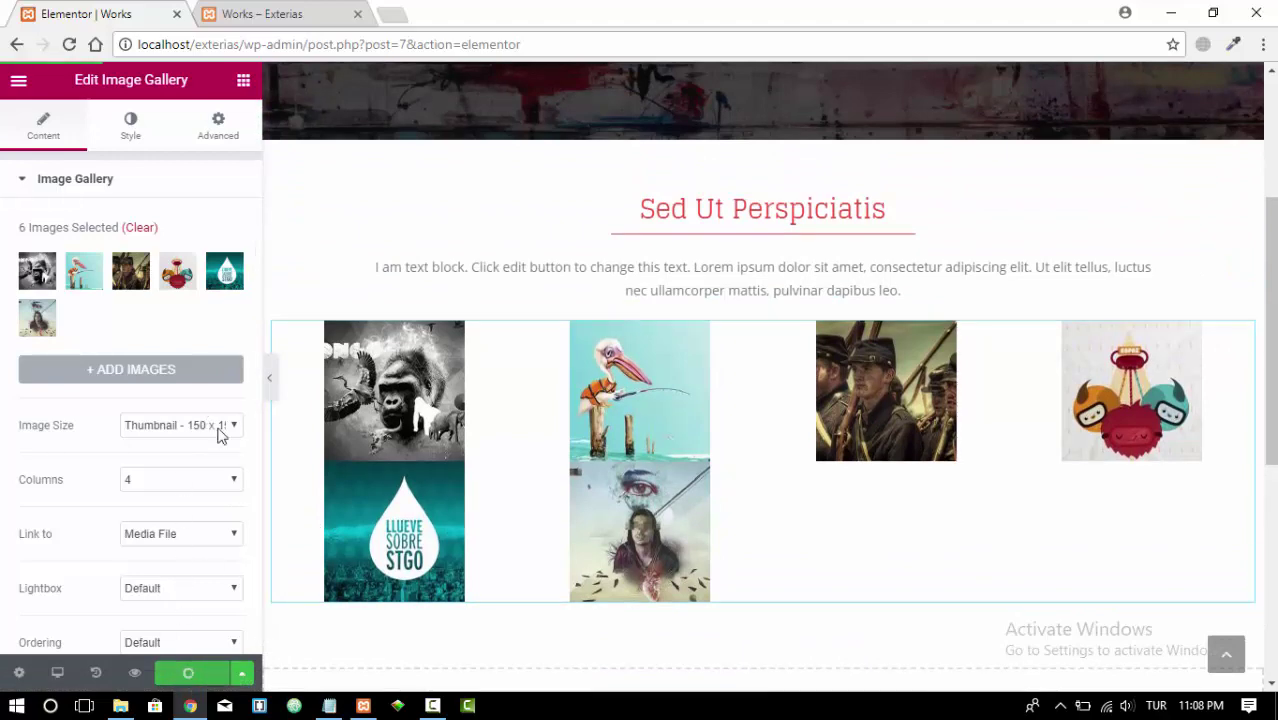
Step: Save the page, reload the live Works page to check the gallery, and preview the gorilla image in the lightbox before closing it
click(270, 14)
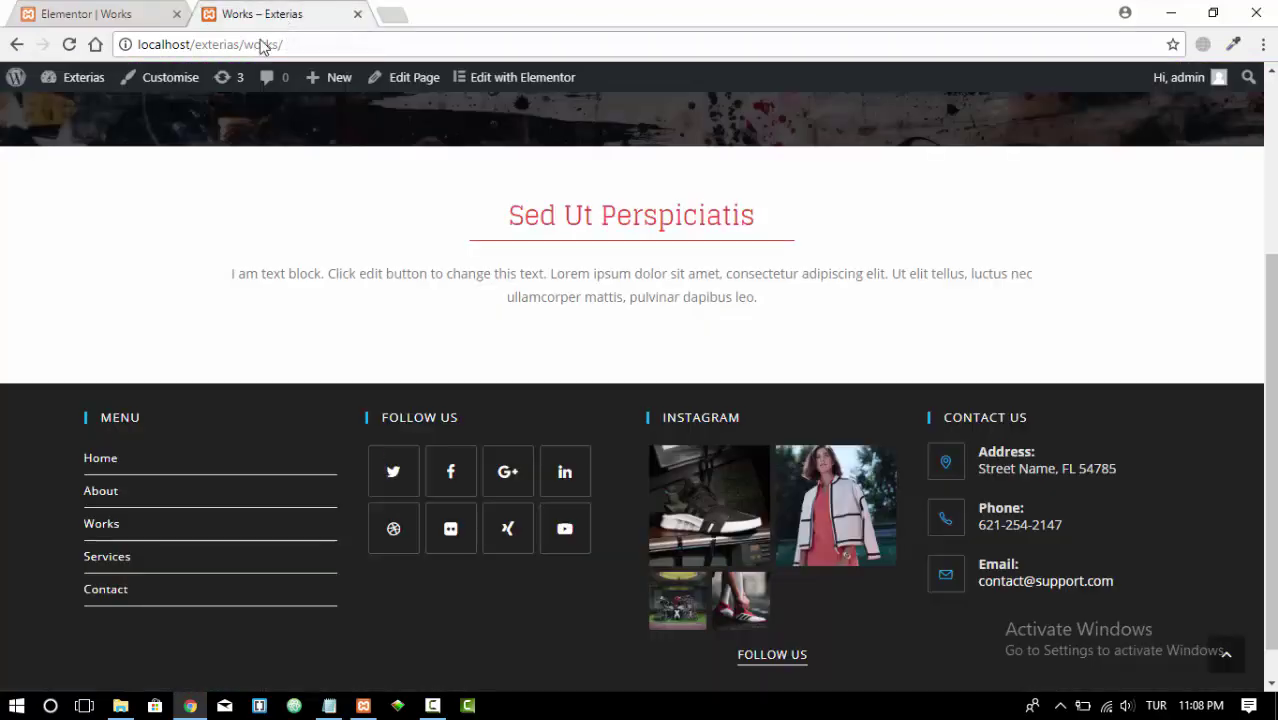
click(68, 45)
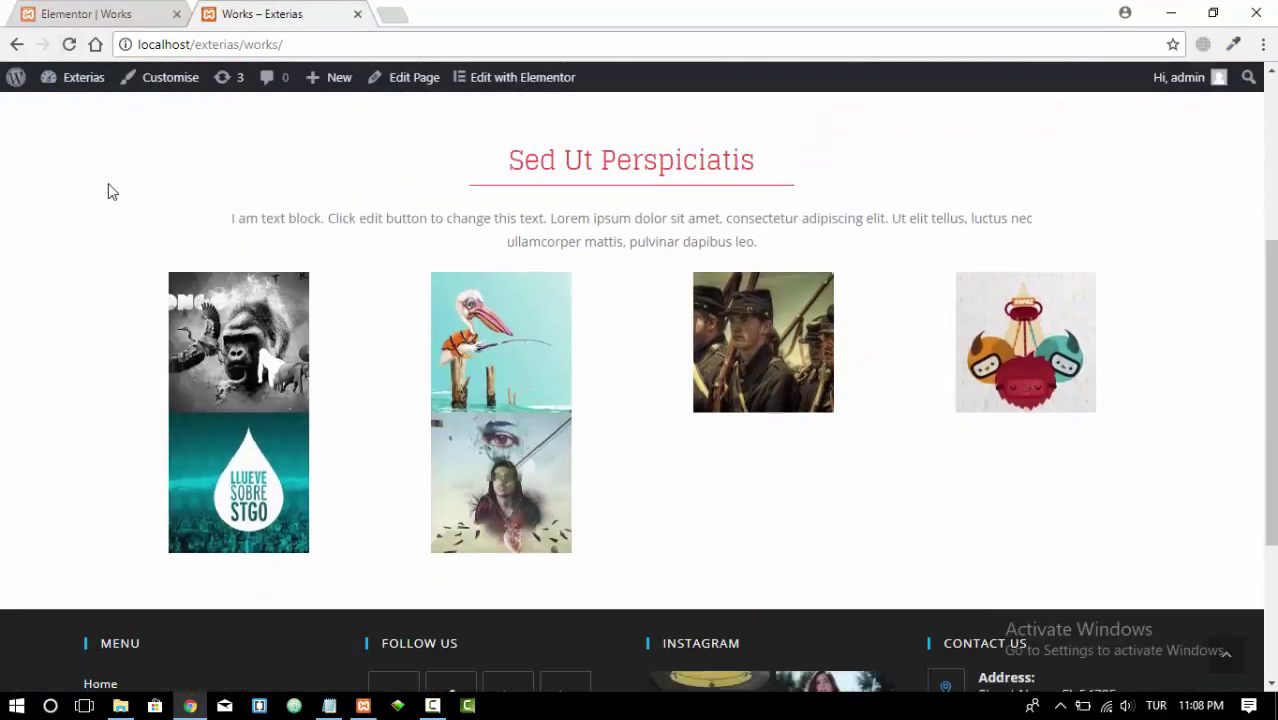
scroll(130, 220, down, 2)
scroll(215, 310, up, 1)
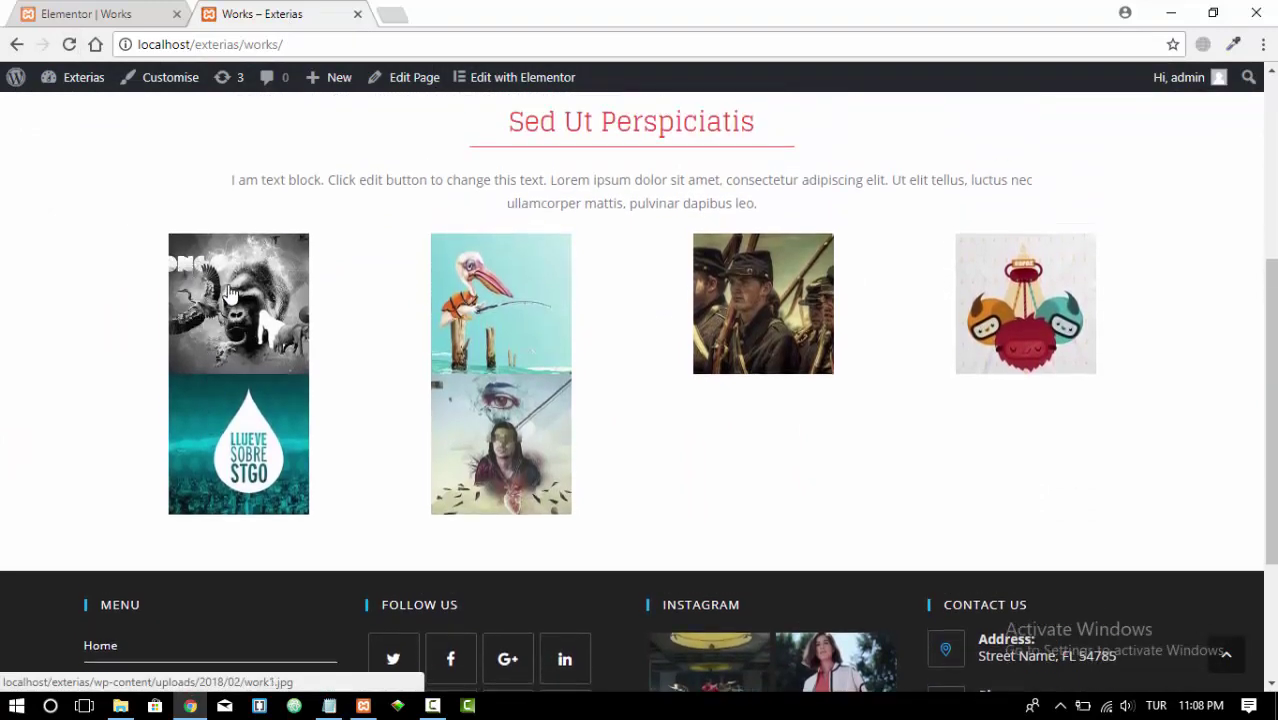
click(231, 290)
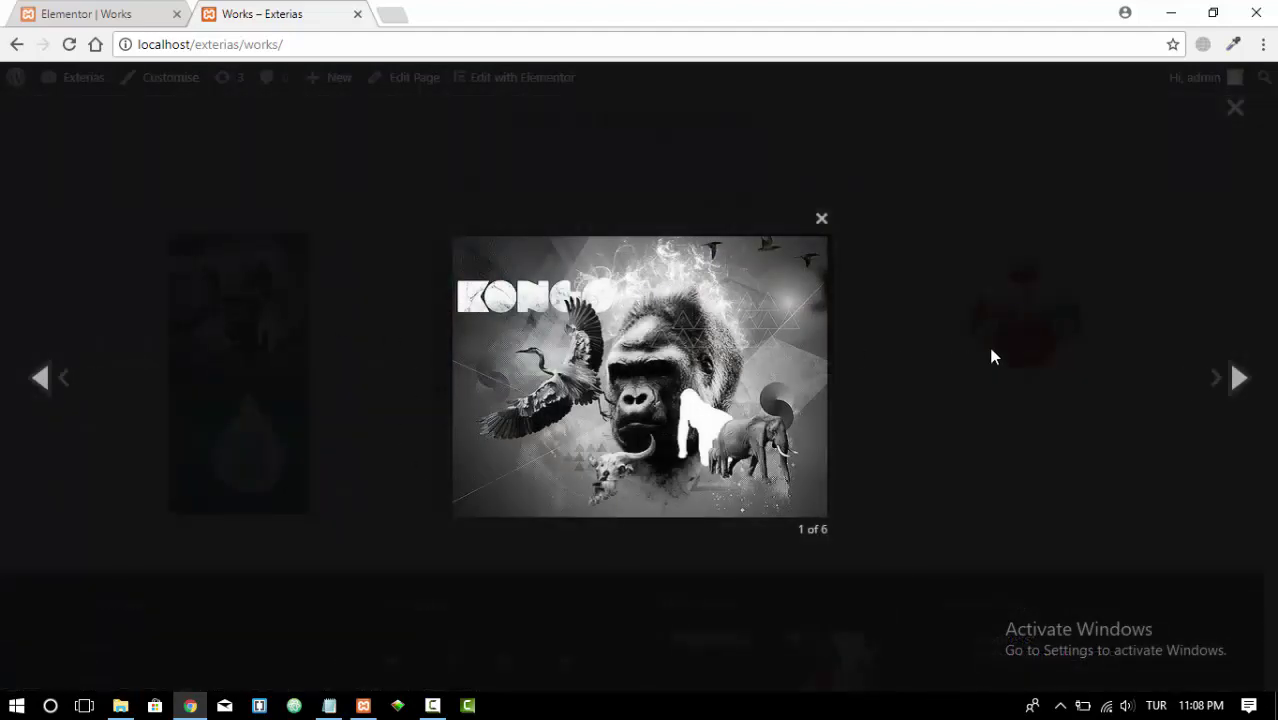
click(1118, 205)
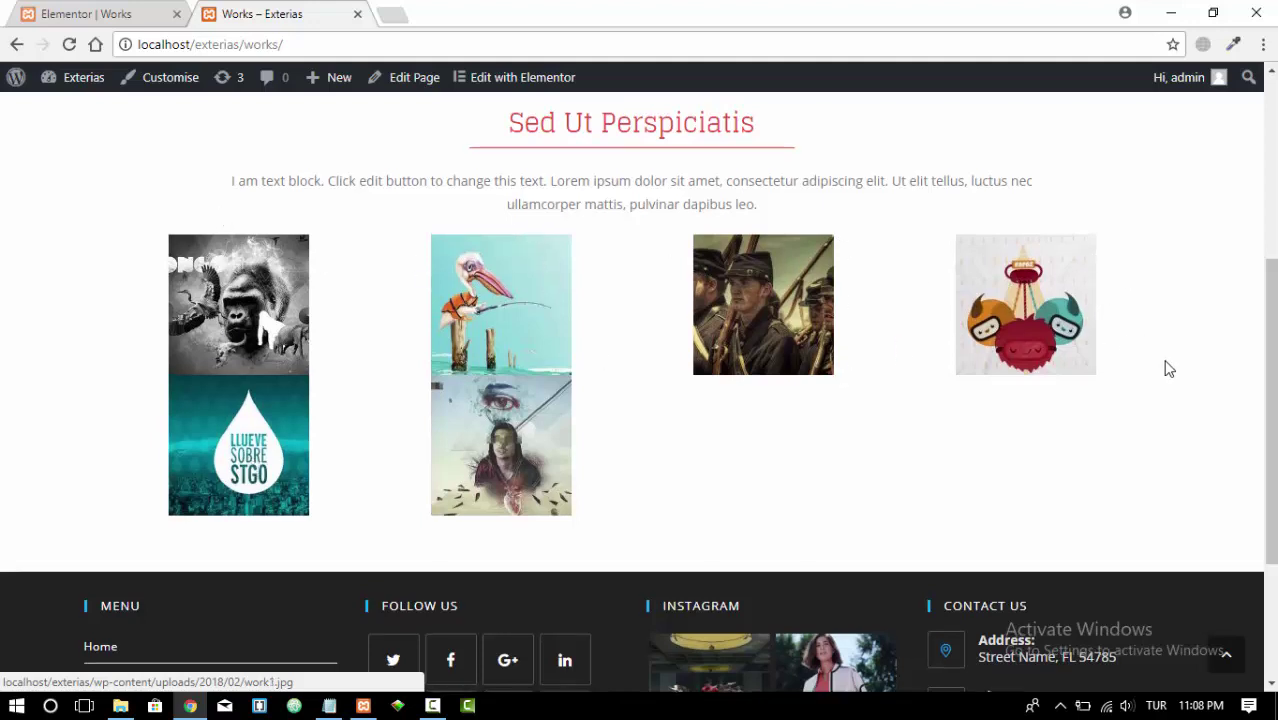
Step: Look through the live Exterias home page from the hero section to the testimonials, and go back to the Works page
scroll(1165, 362, up, 4)
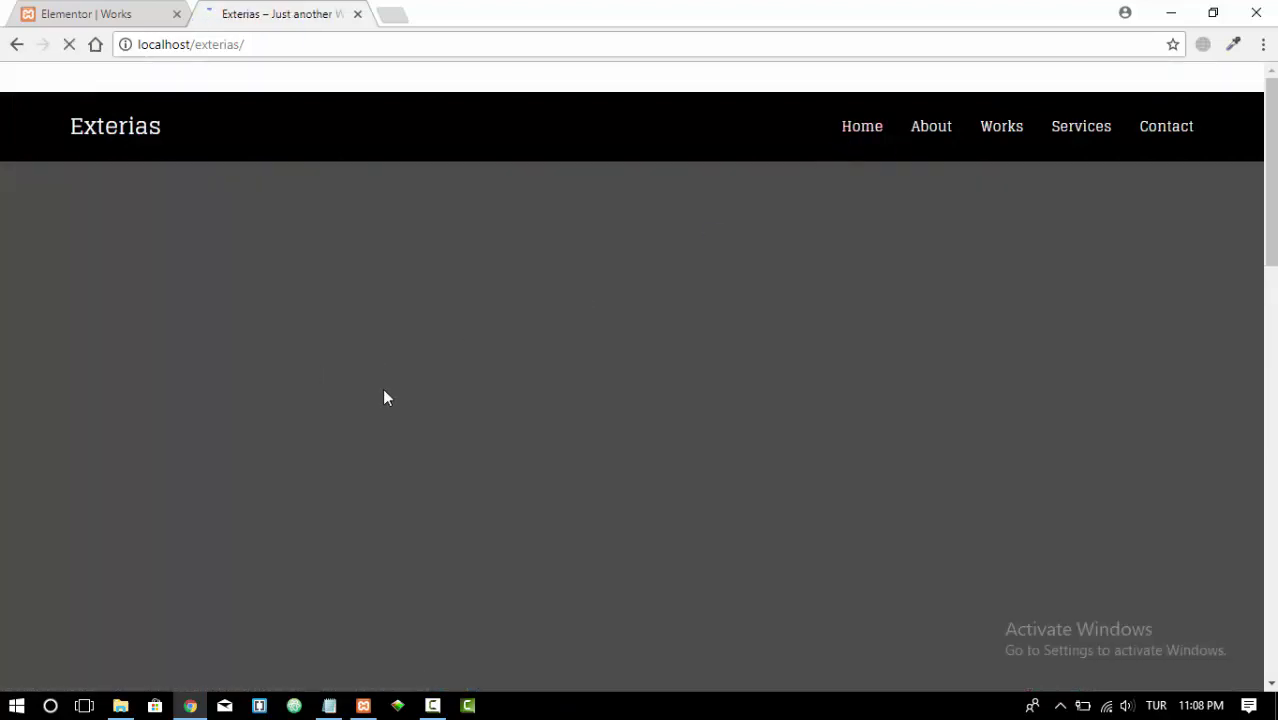
scroll(421, 395, down, 2)
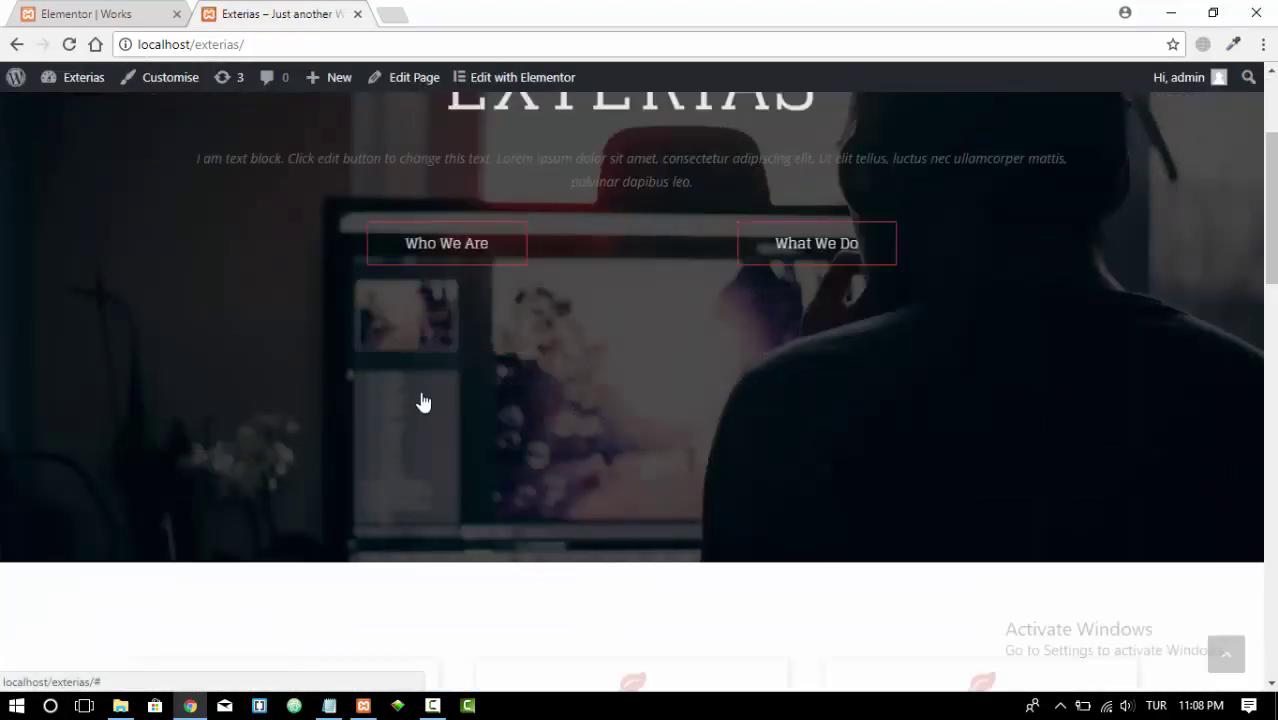
scroll(421, 401, down, 5)
scroll(374, 243, up, 3)
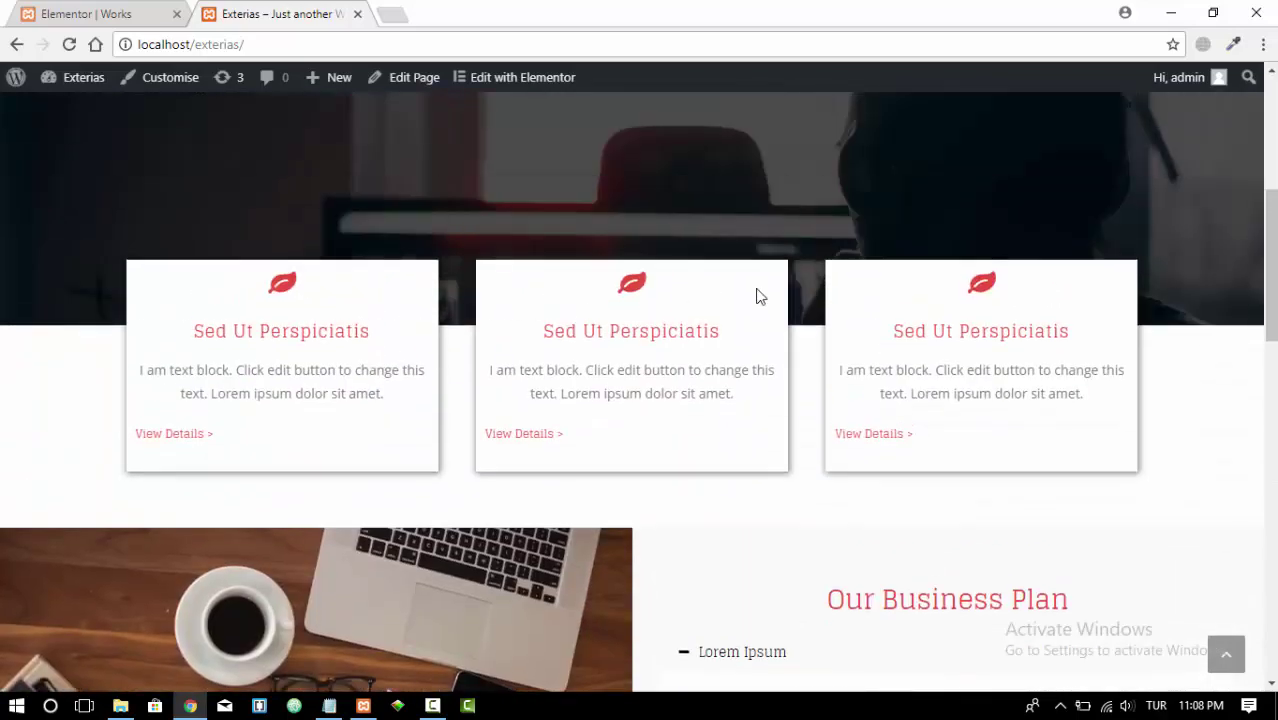
scroll(964, 400, down, 12)
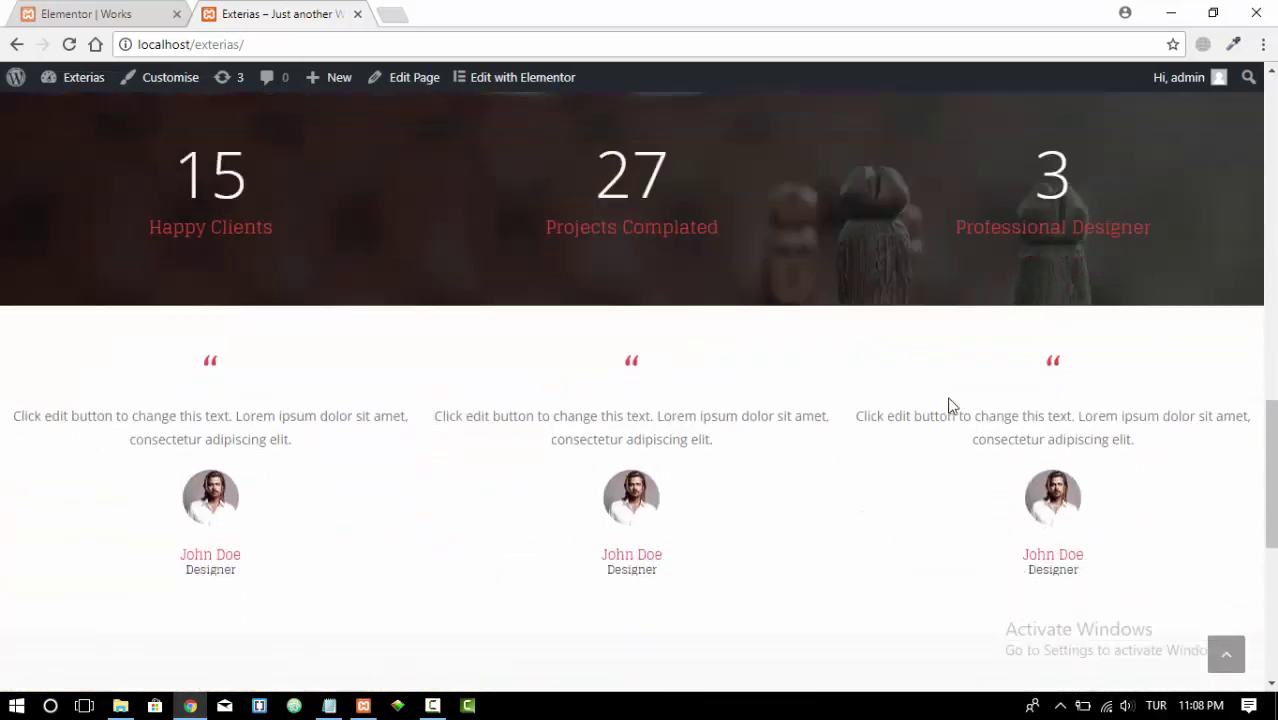
scroll(478, 298, up, 4)
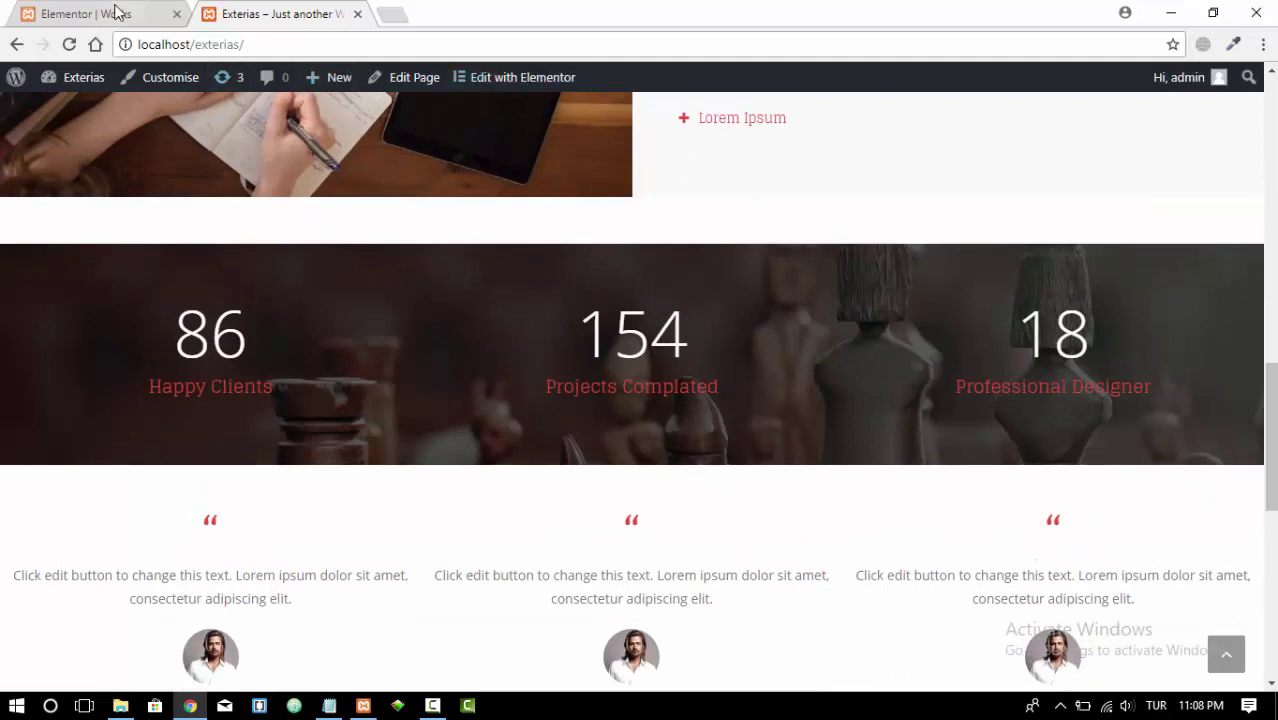
scroll(884, 251, up, 15)
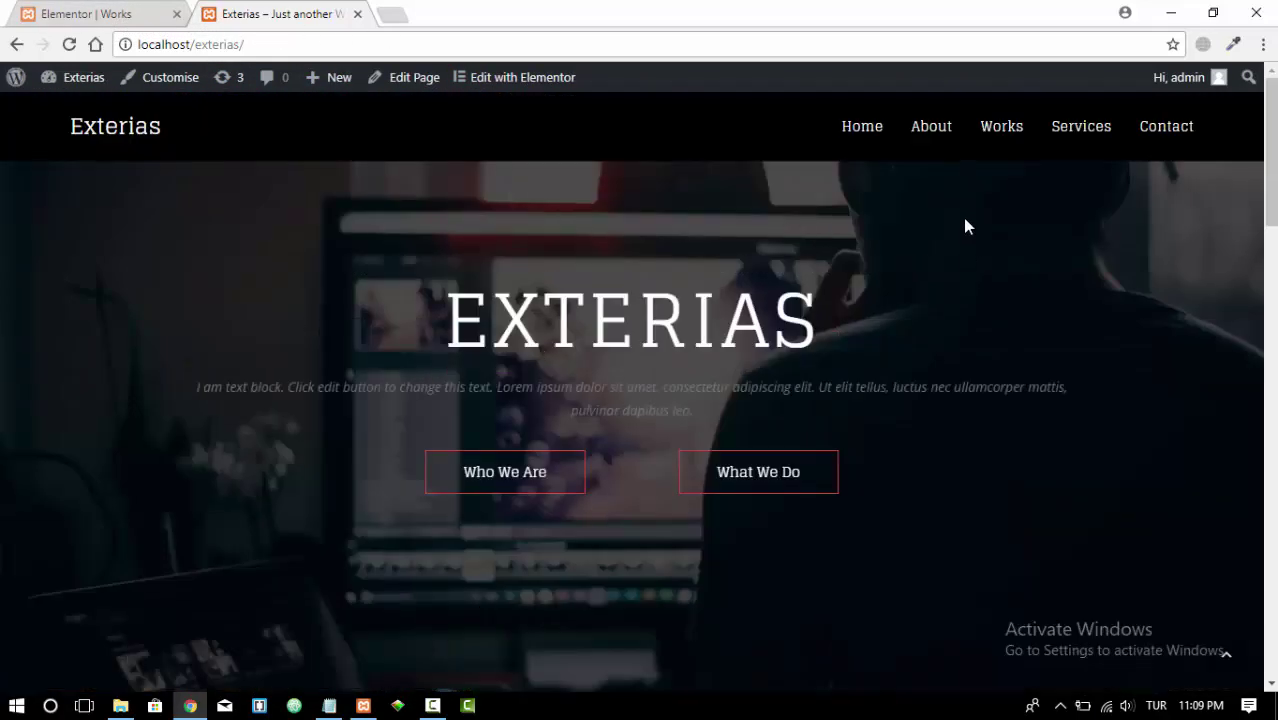
click(1002, 127)
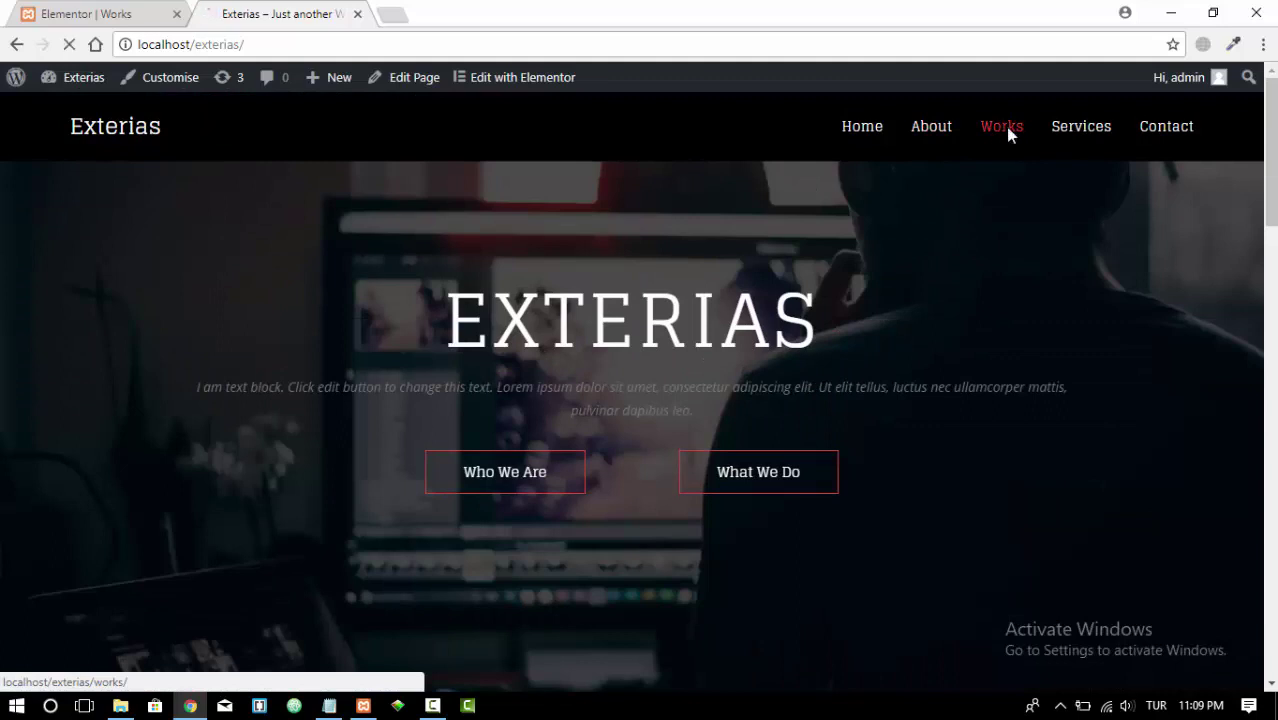
Step: Return to the editor and set the image gallery to 3 columns with the Medium - 300 x 300 image size
click(98, 18)
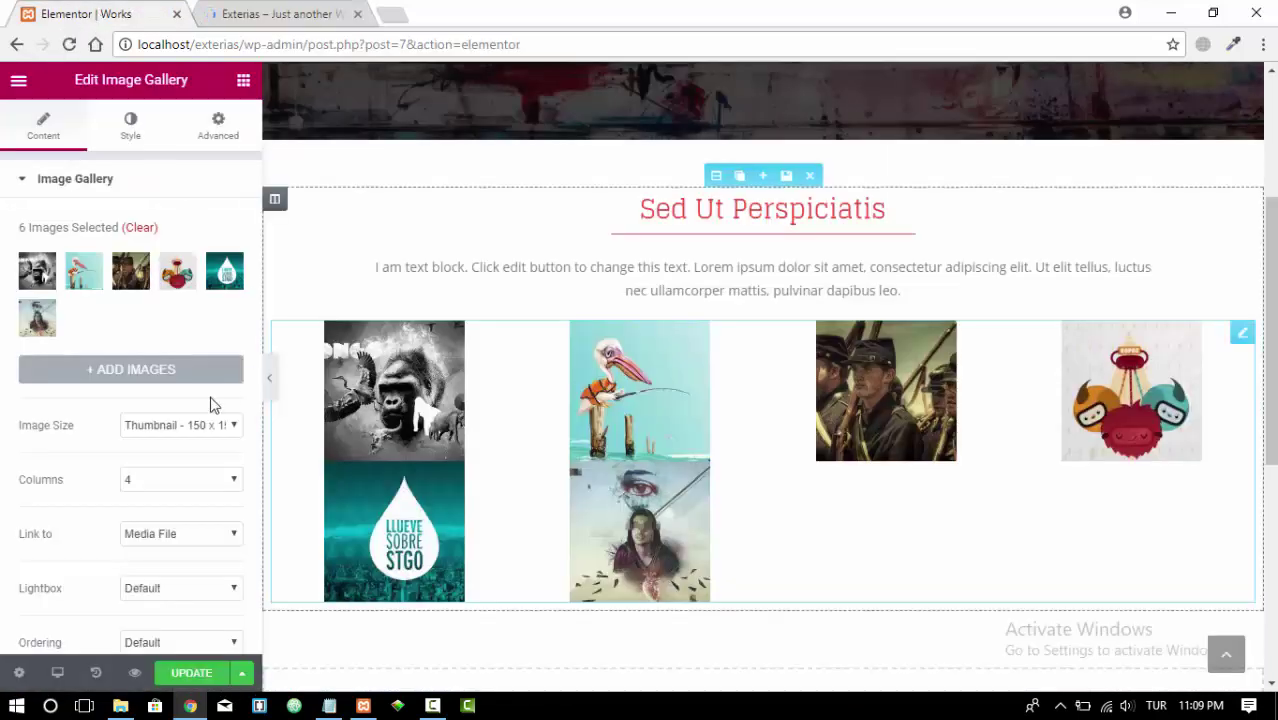
scroll(57, 463, down, 1)
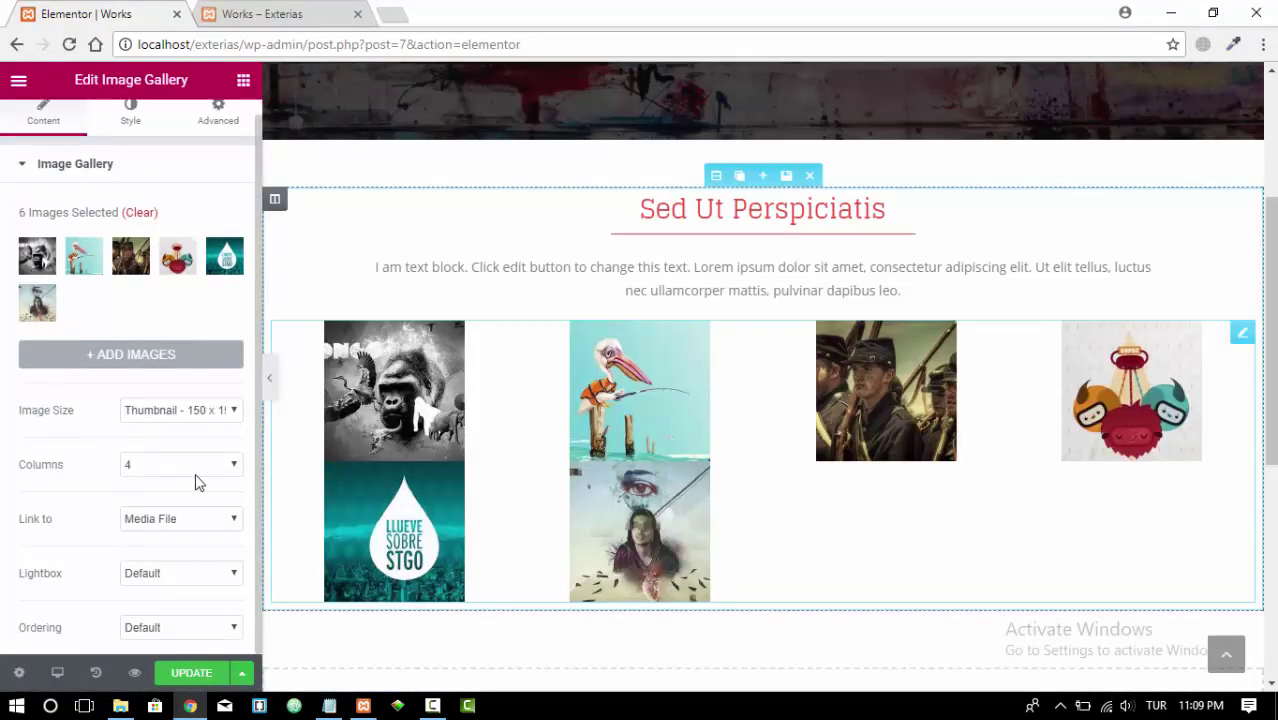
click(228, 474)
click(177, 516)
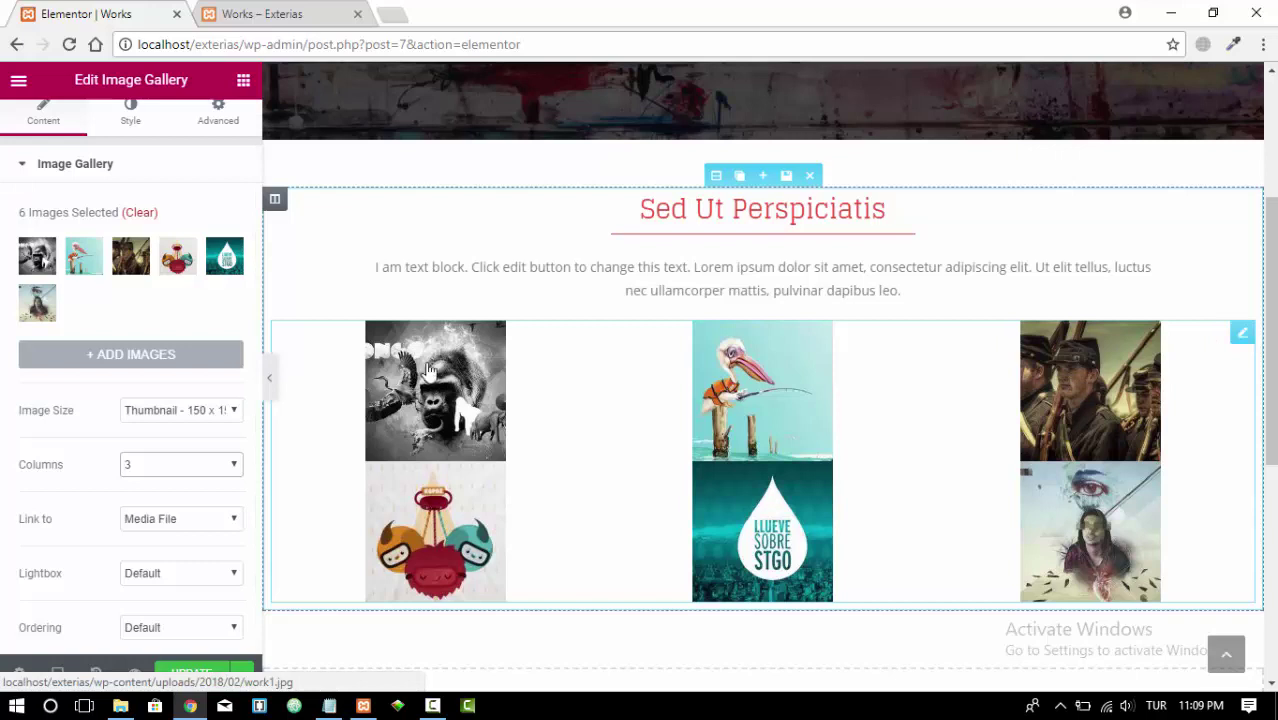
click(234, 414)
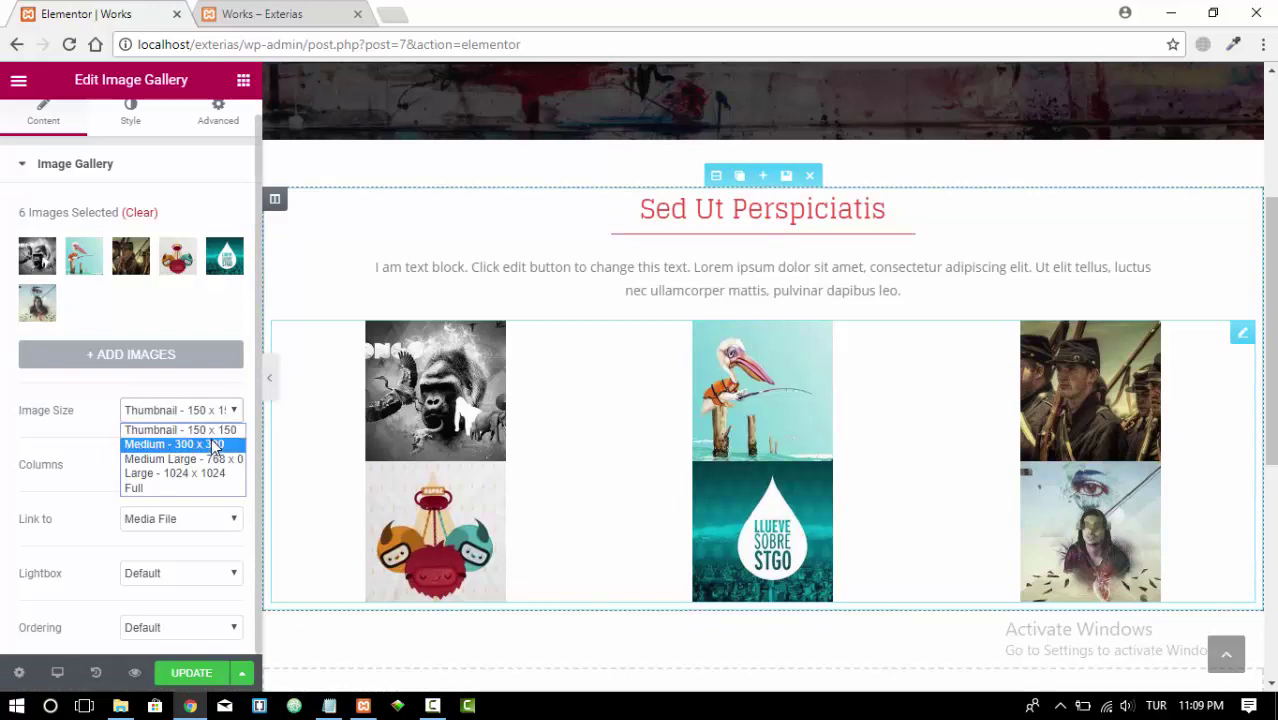
click(213, 444)
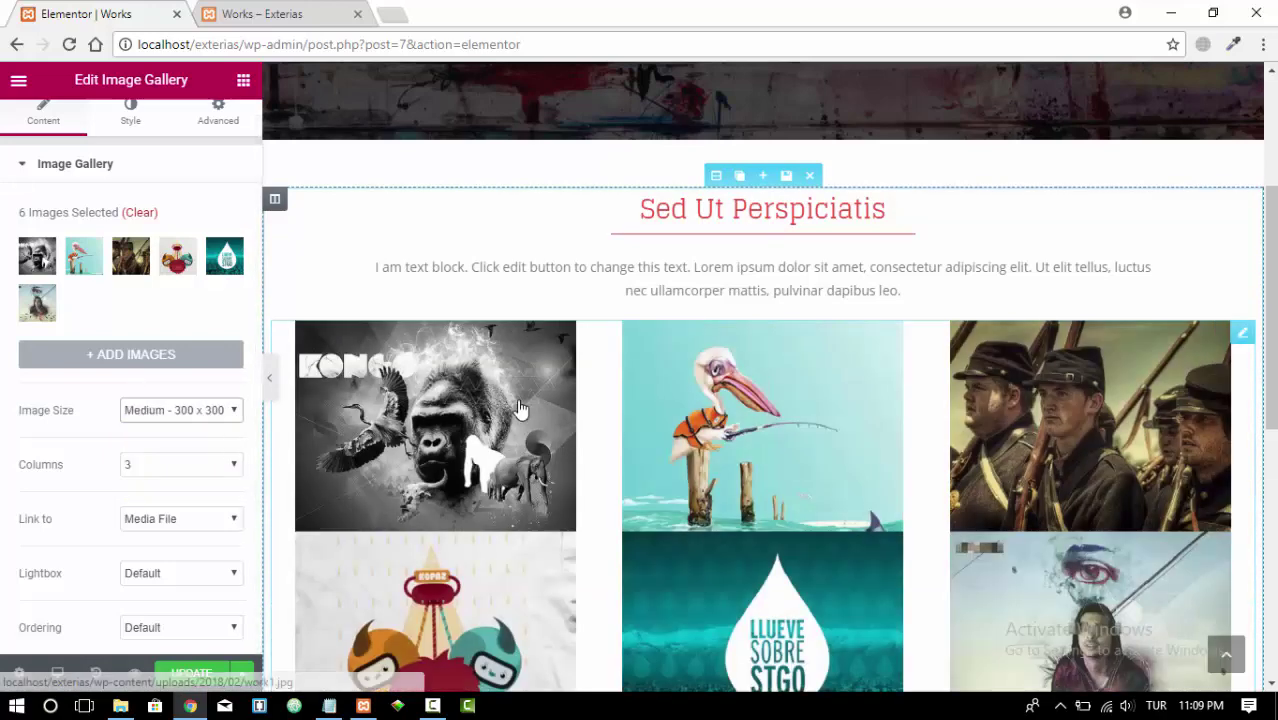
scroll(745, 420, down, 1)
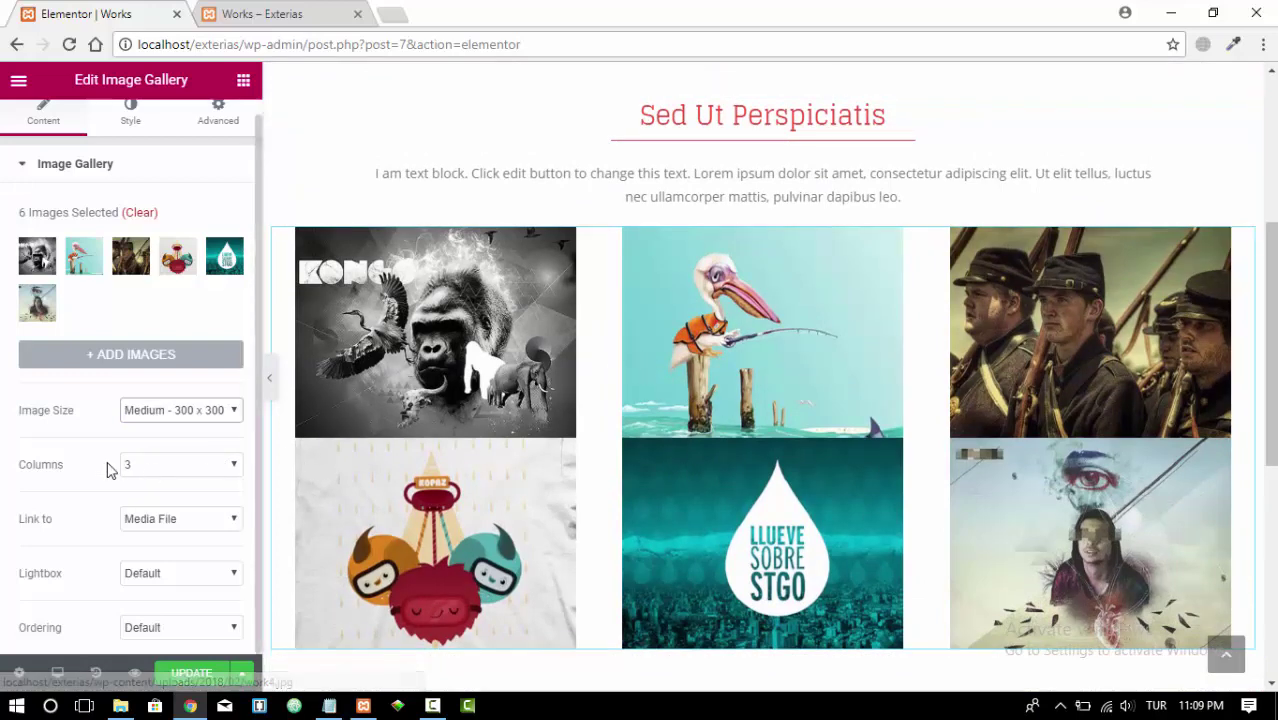
scroll(57, 474, up, 1)
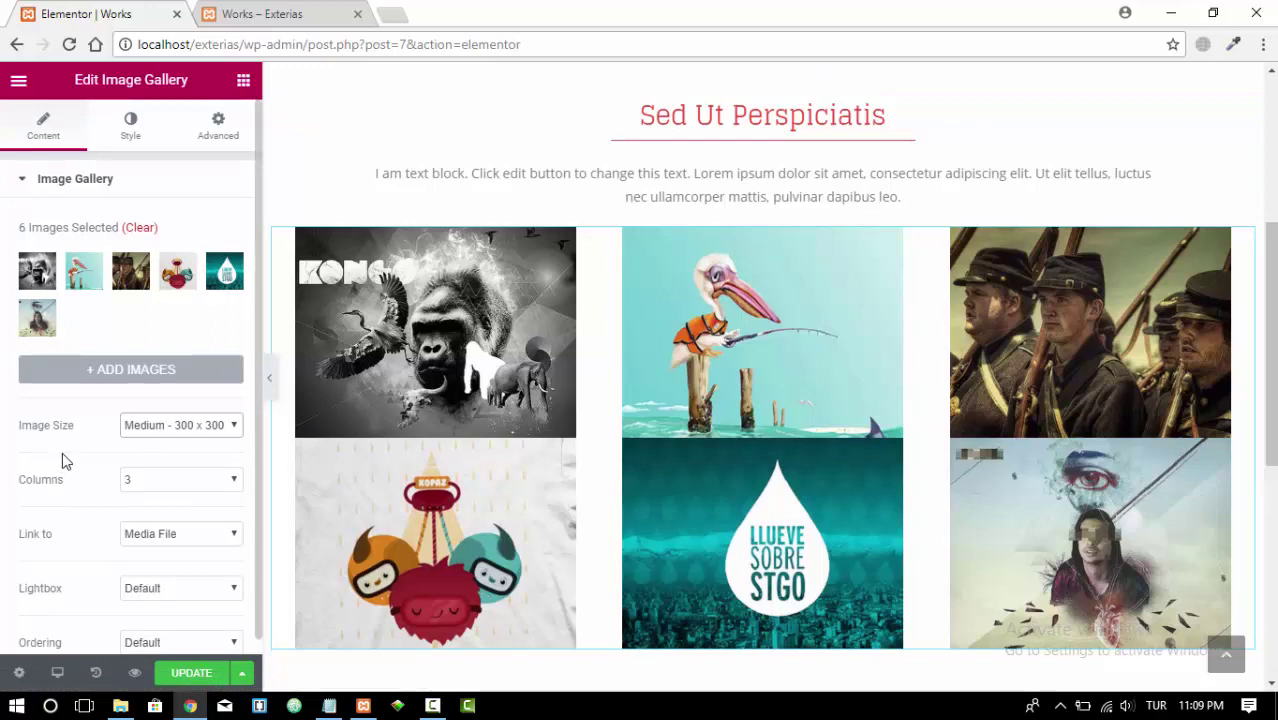
Step: Switch the gallery's image spacing to Custom and set it to 30
click(129, 124)
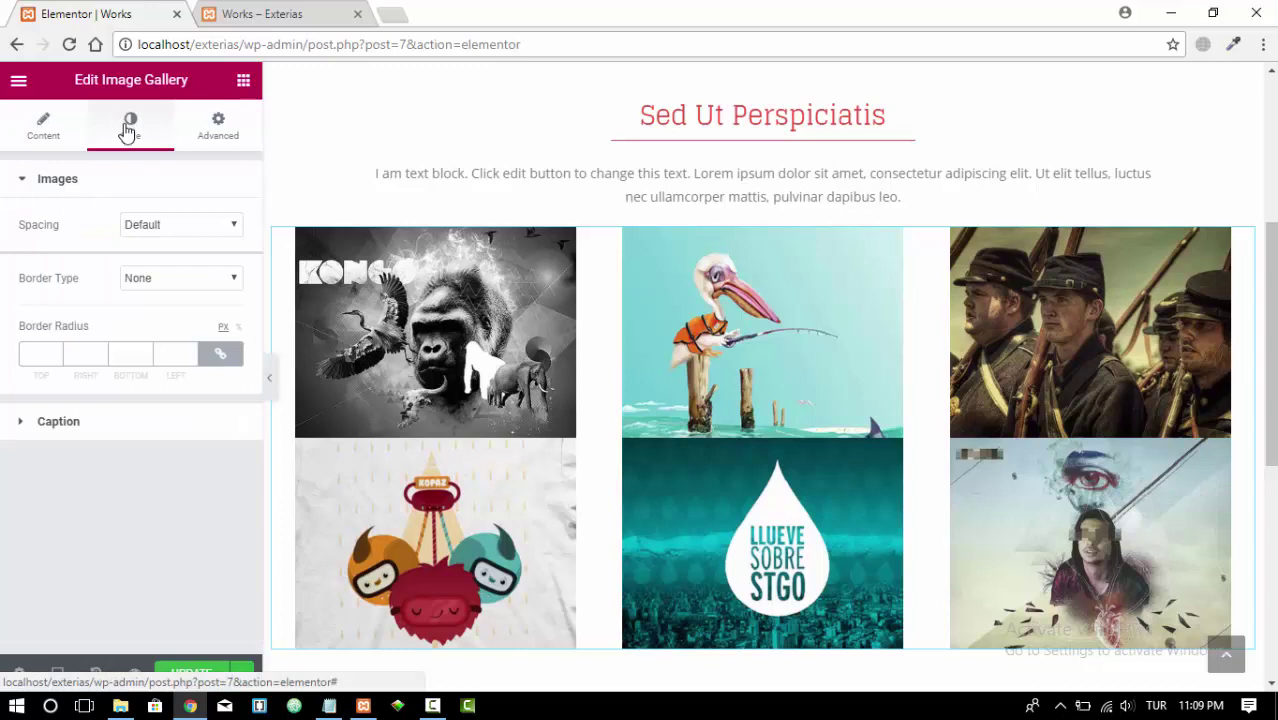
click(217, 228)
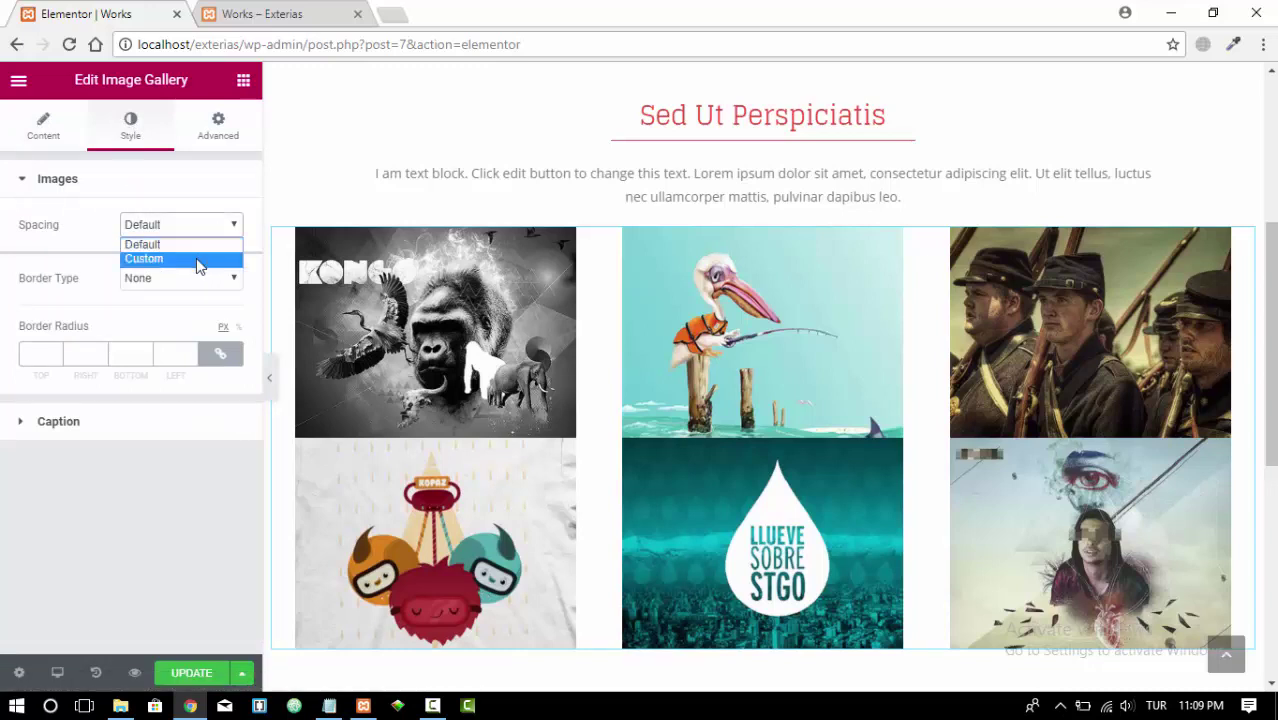
click(199, 259)
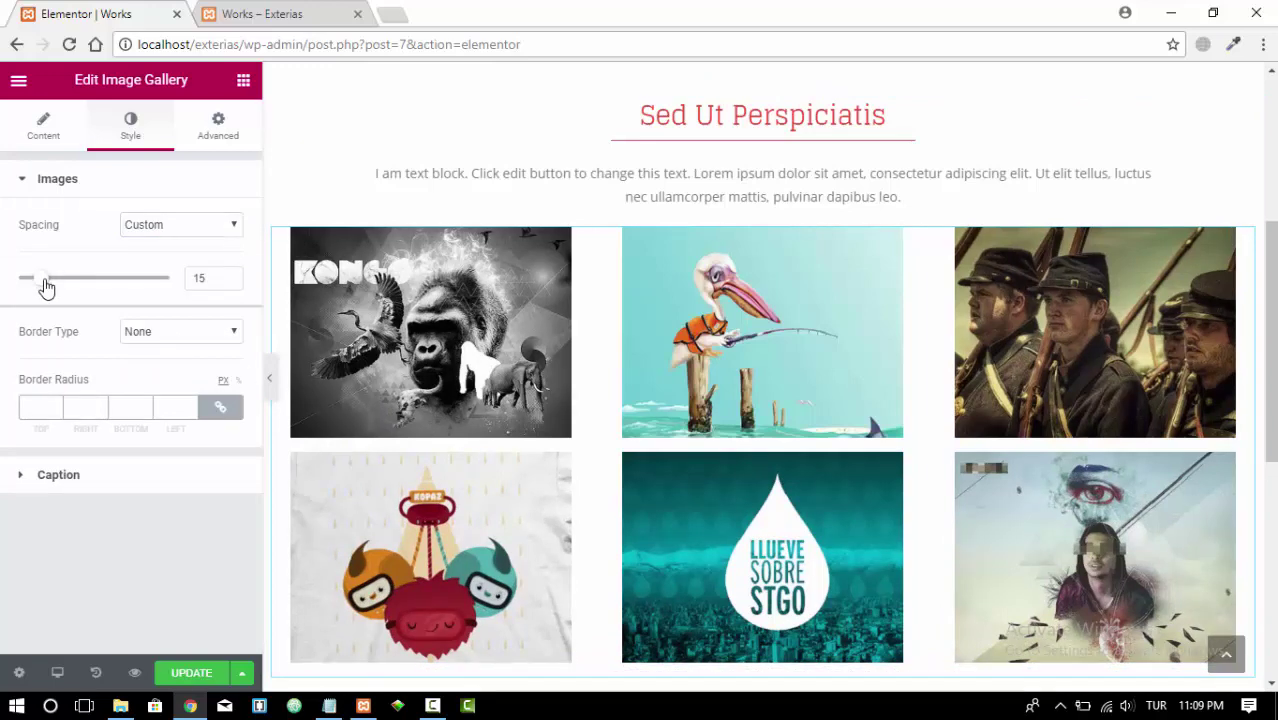
drag(44, 279, 70, 290)
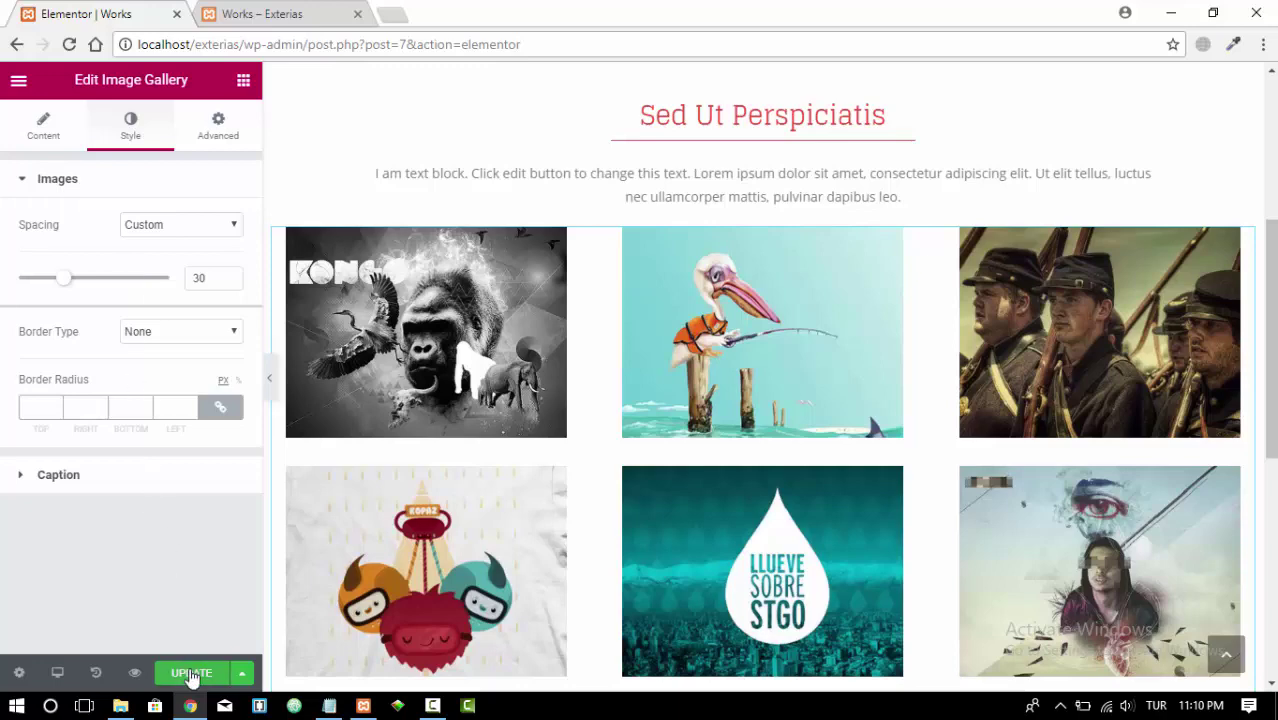
Step: Reload the live Works page, check the spaced three-column gallery, and preview the gorilla image in the lightbox before closing it
click(305, 12)
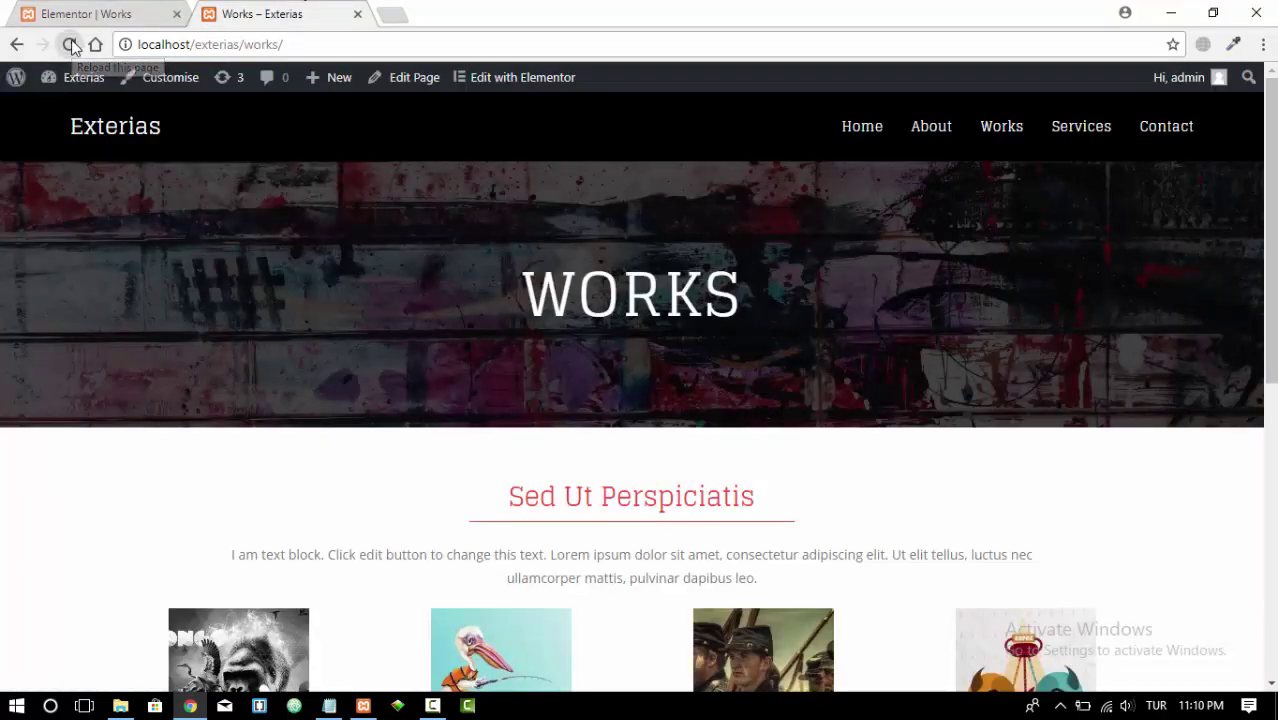
click(69, 44)
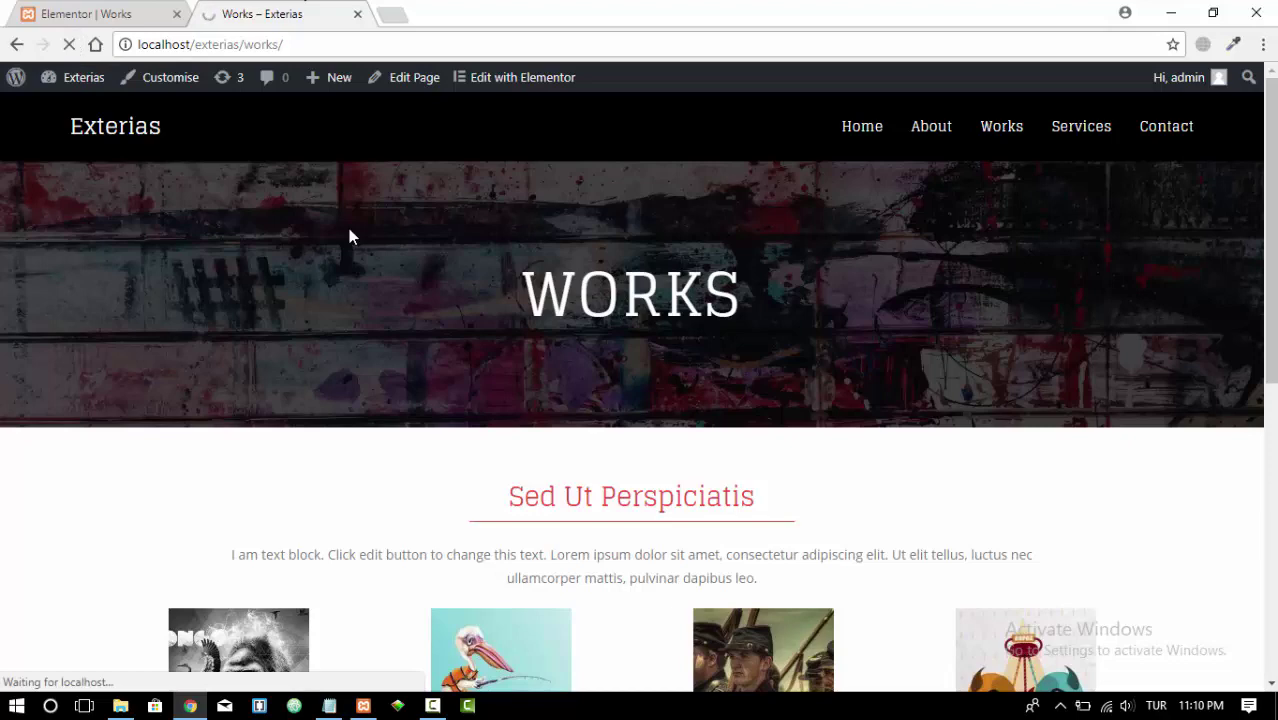
scroll(332, 242, down, 2)
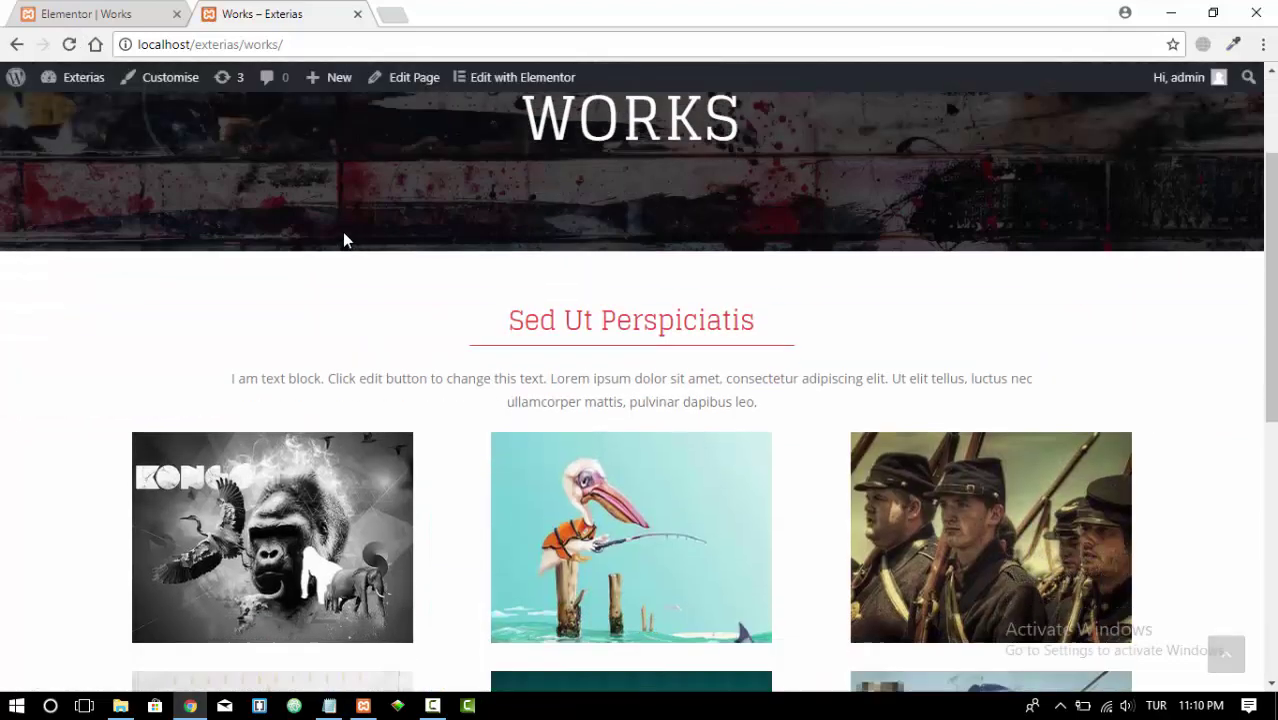
scroll(343, 240, down, 3)
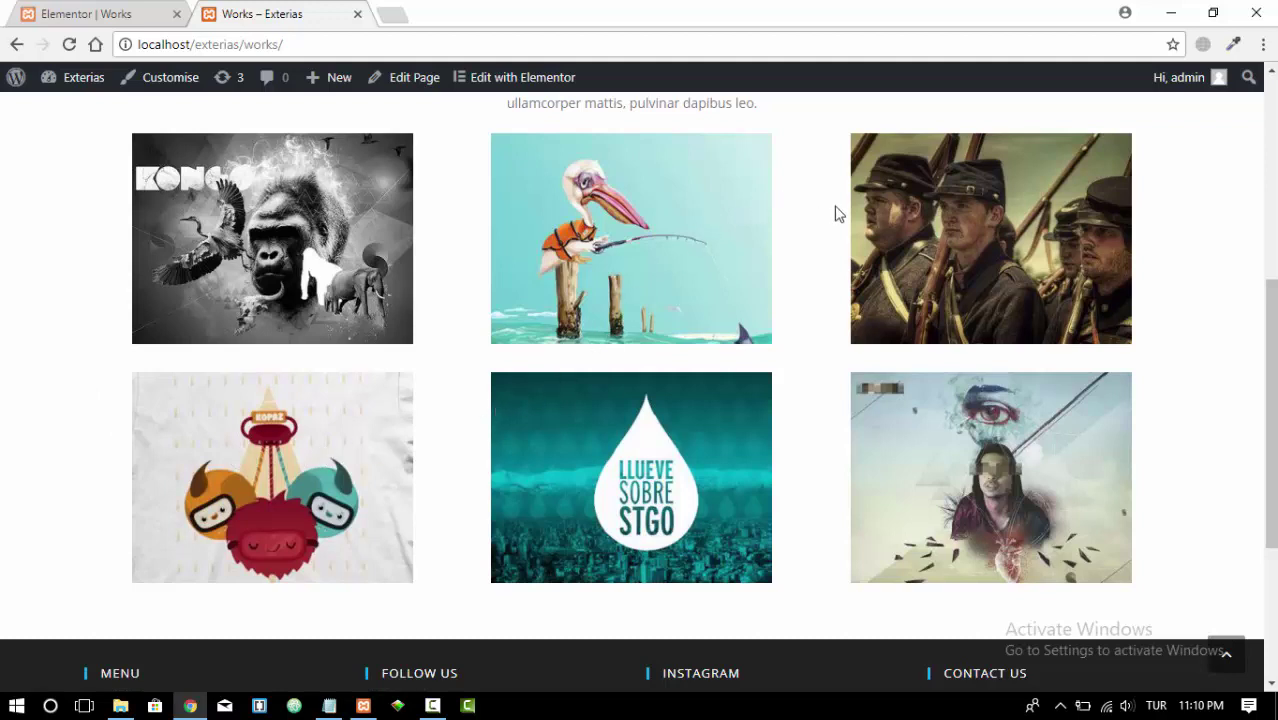
scroll(1005, 252, up, 1)
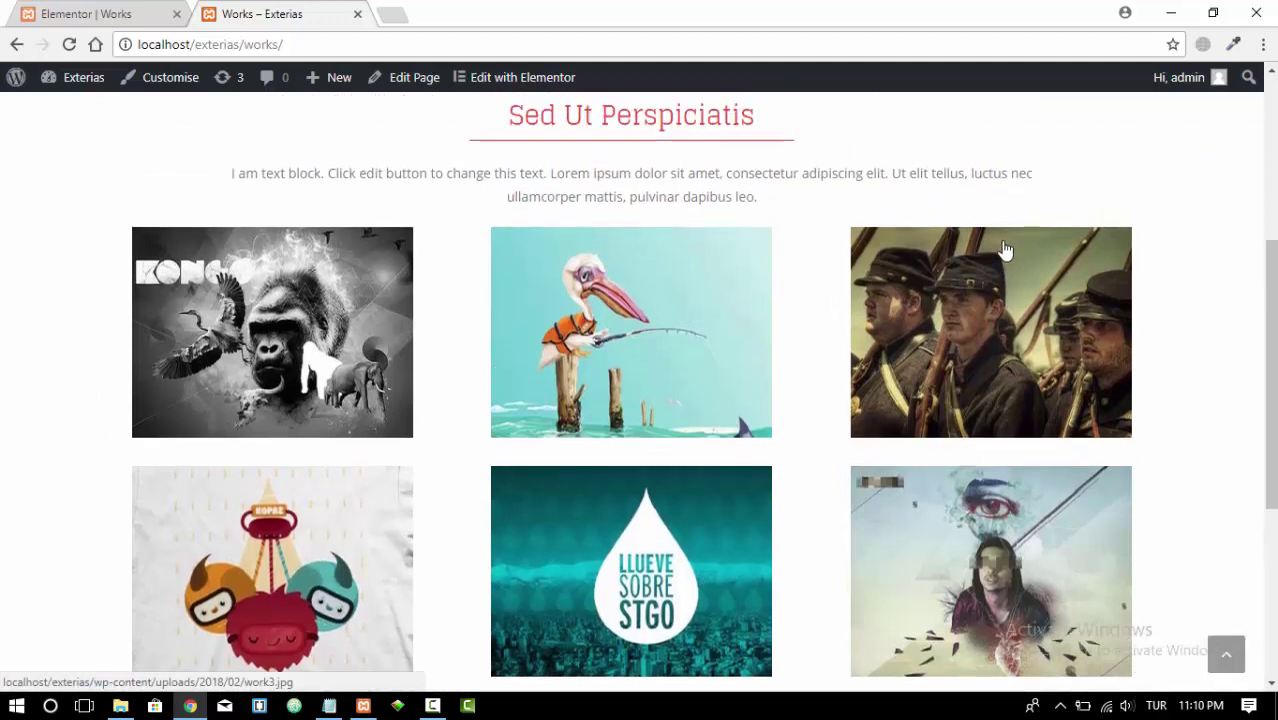
scroll(285, 255, down, 1)
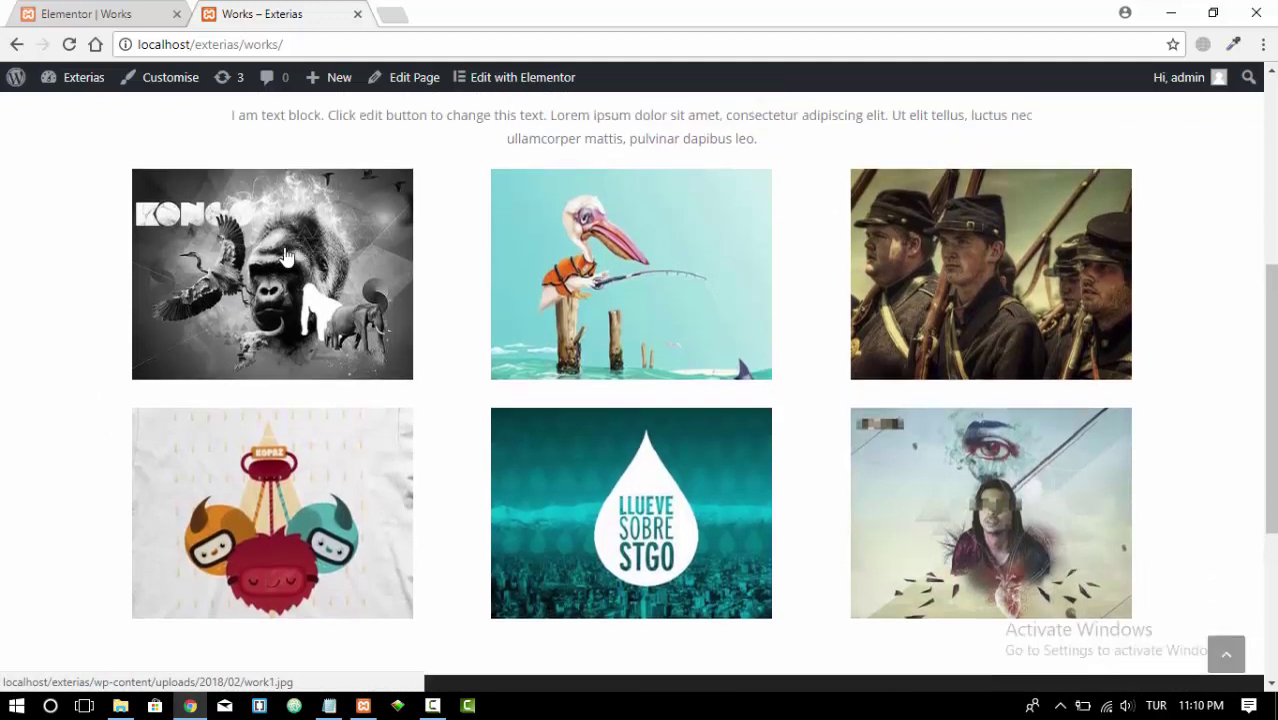
scroll(285, 255, up, 1)
click(265, 311)
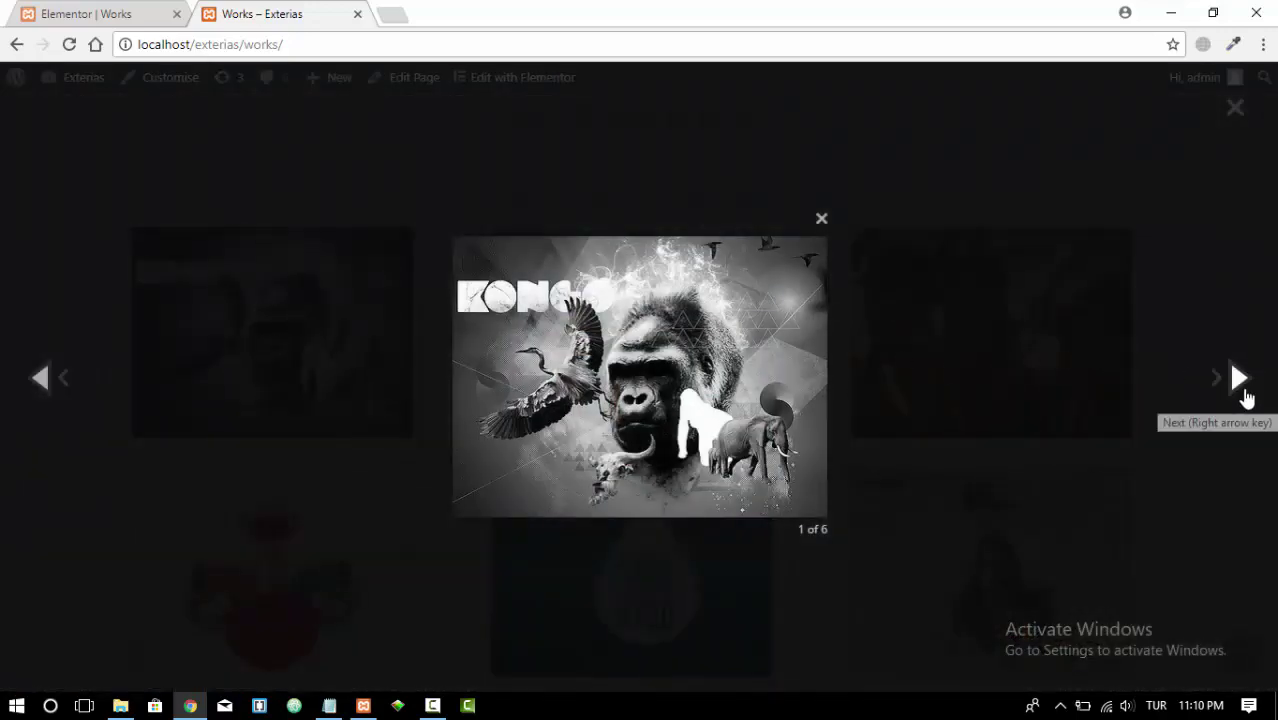
click(821, 220)
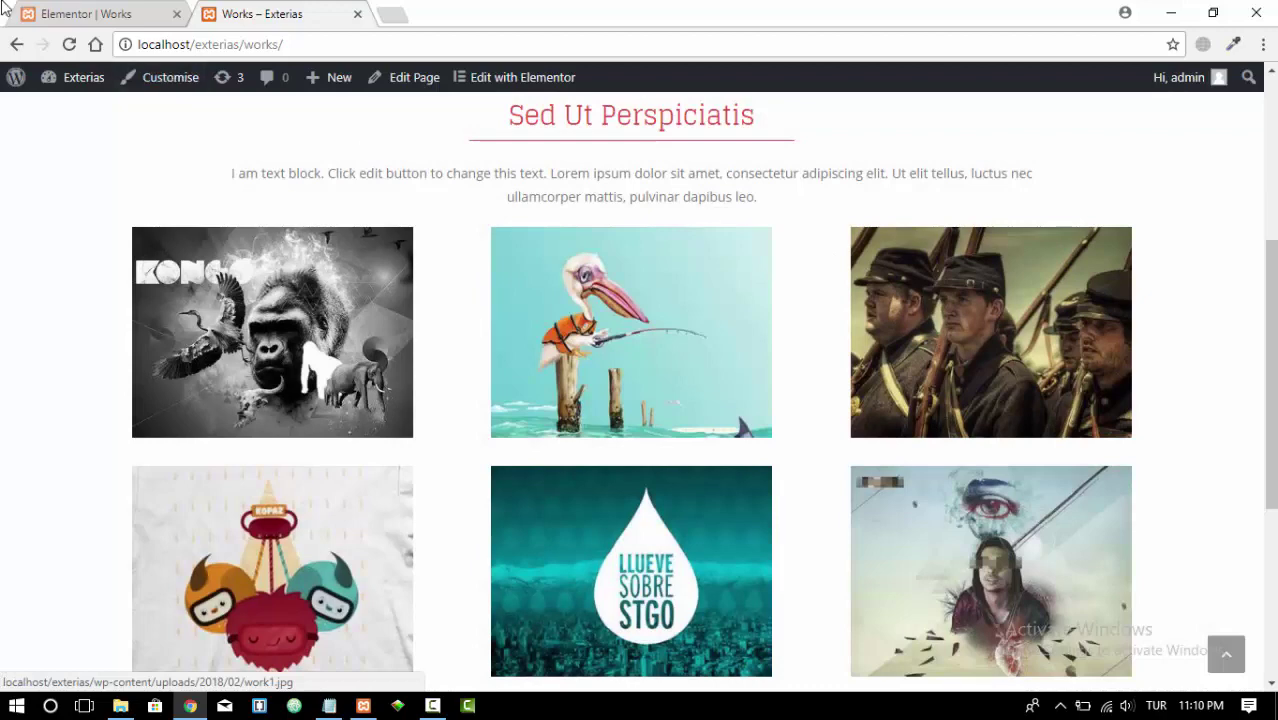
Step: Return to the editor, review the gallery's caption, content and advanced settings, and preview the gorilla image in the editor's lightbox before closing it
click(80, 13)
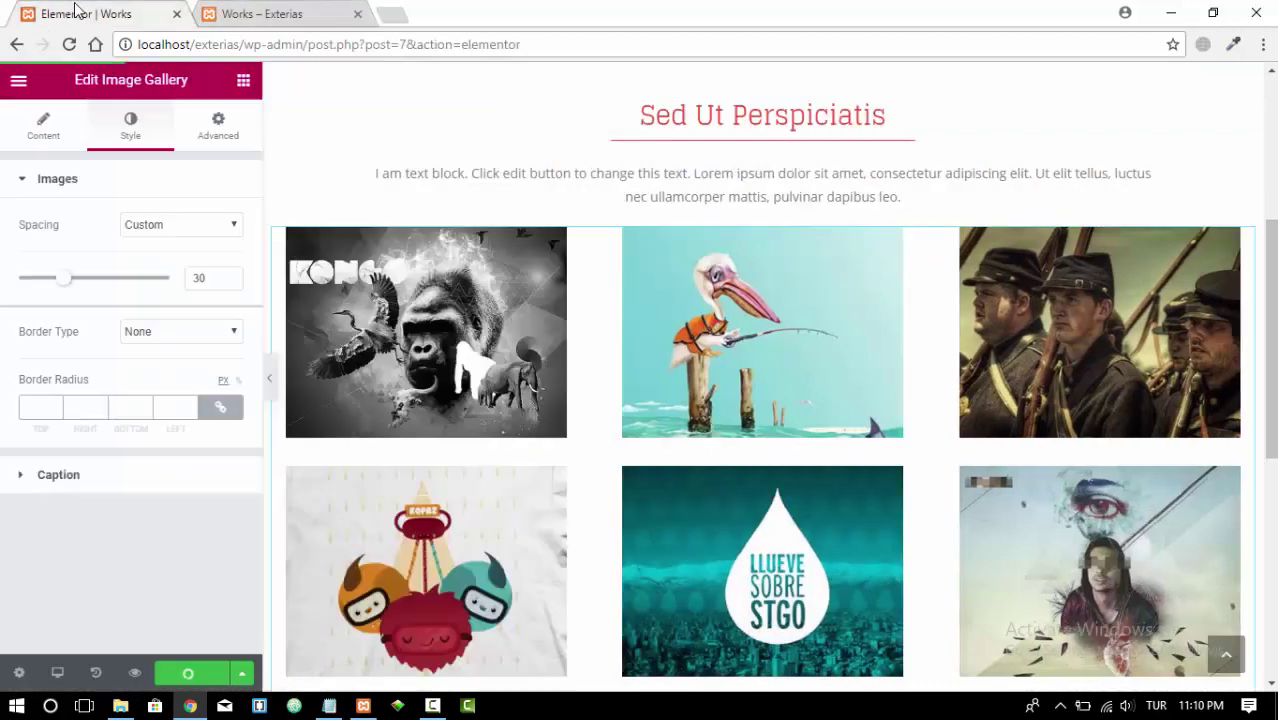
click(47, 480)
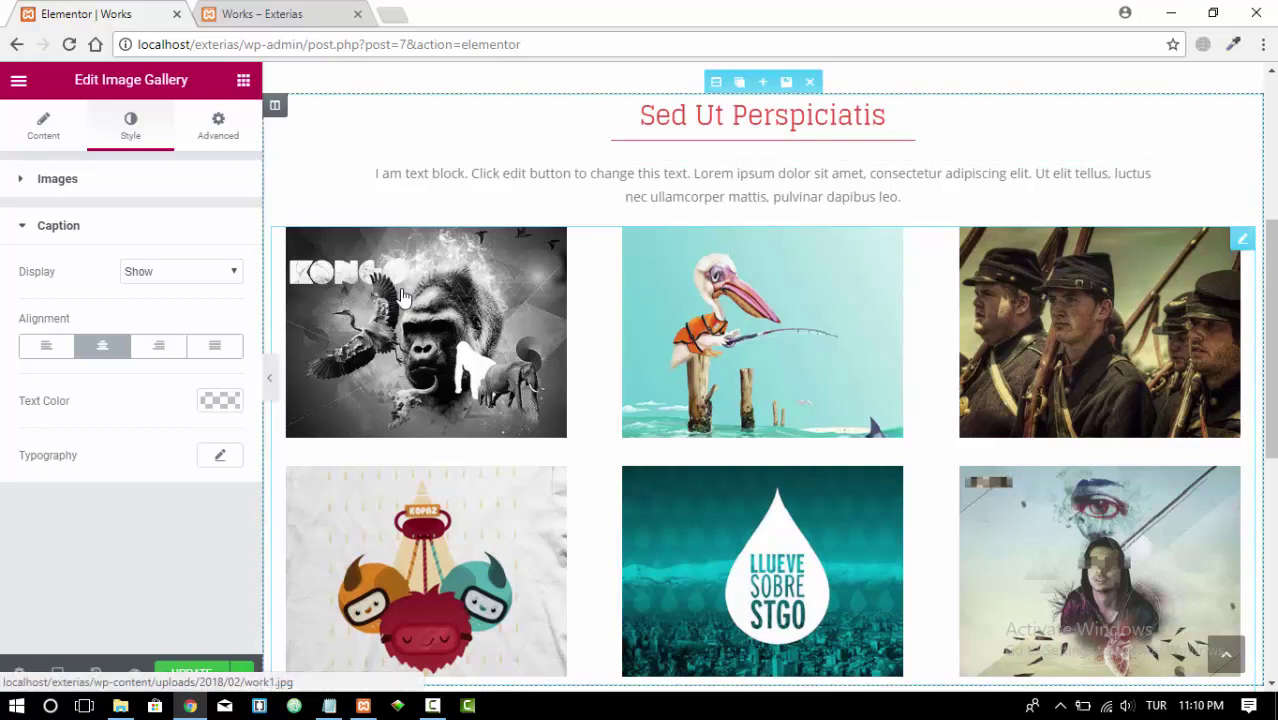
click(50, 130)
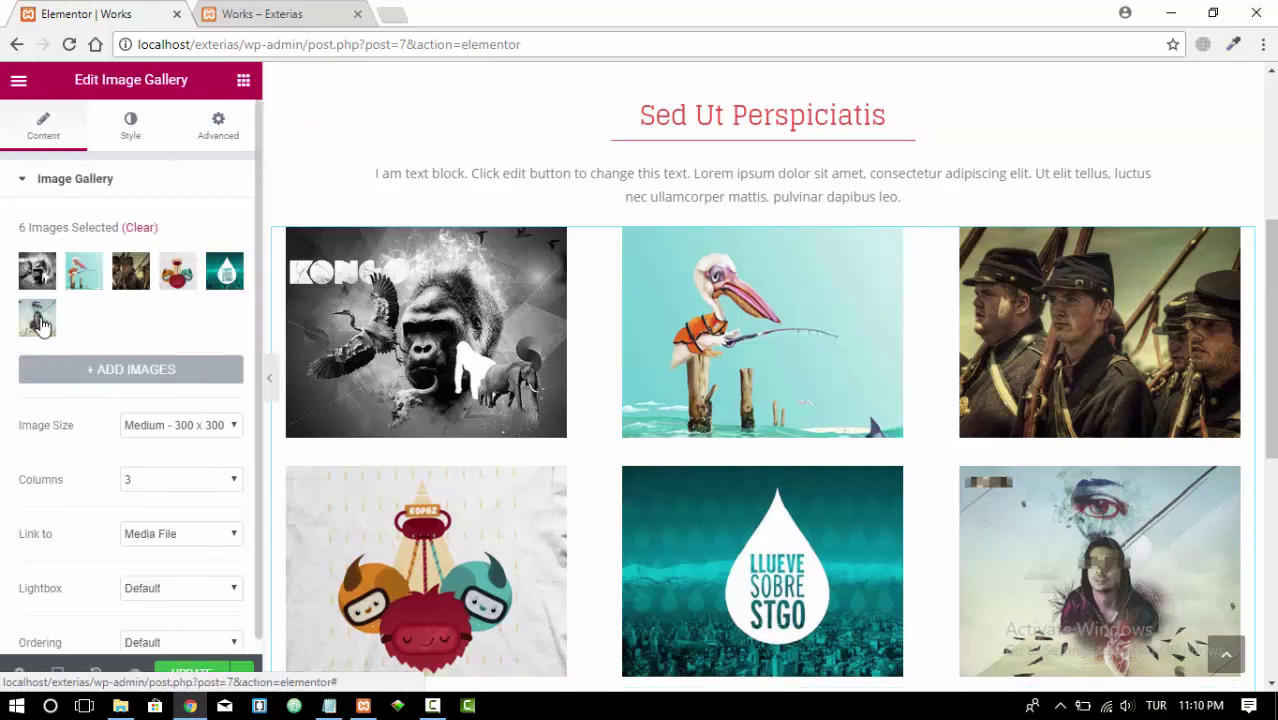
scroll(48, 352, down, 1)
scroll(48, 352, up, 1)
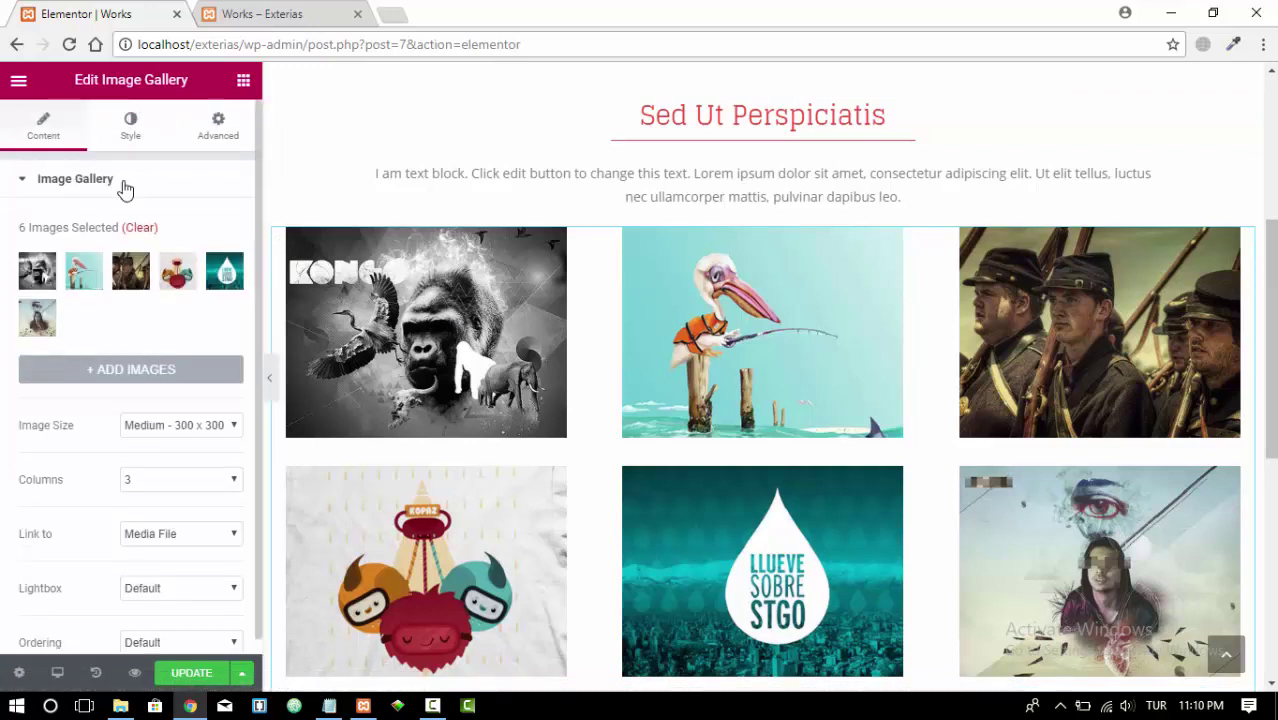
click(209, 138)
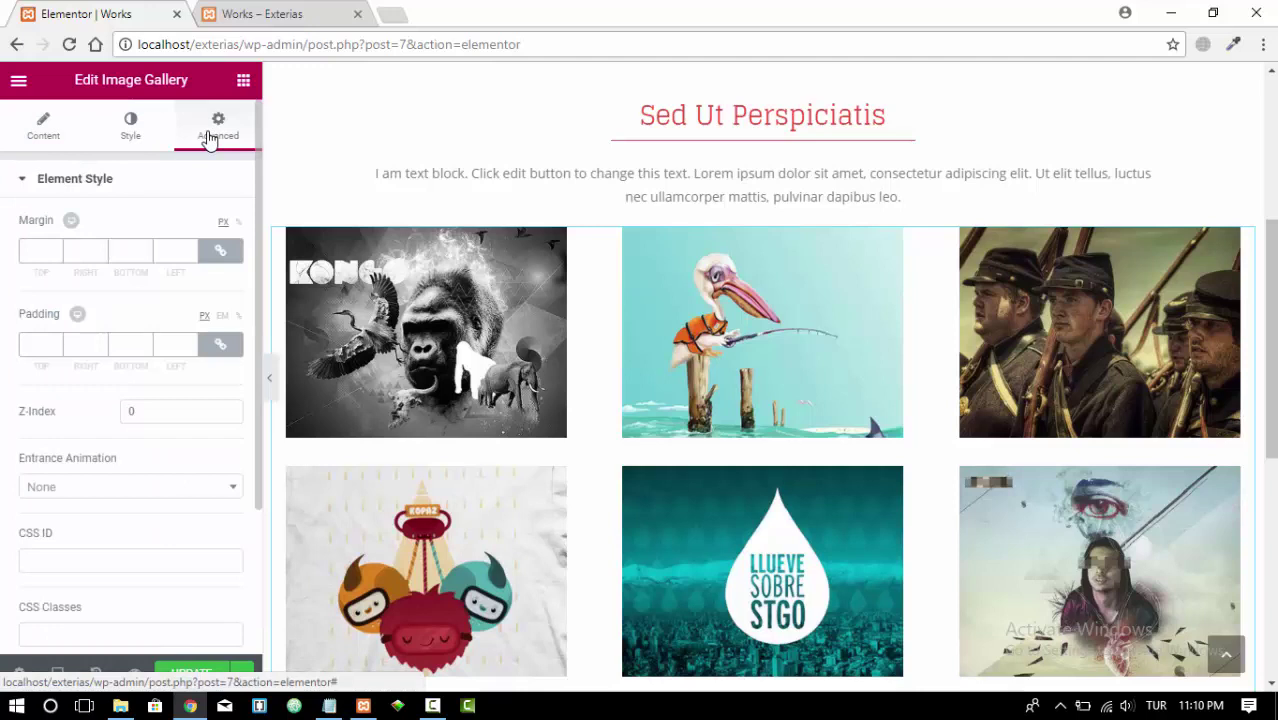
click(145, 130)
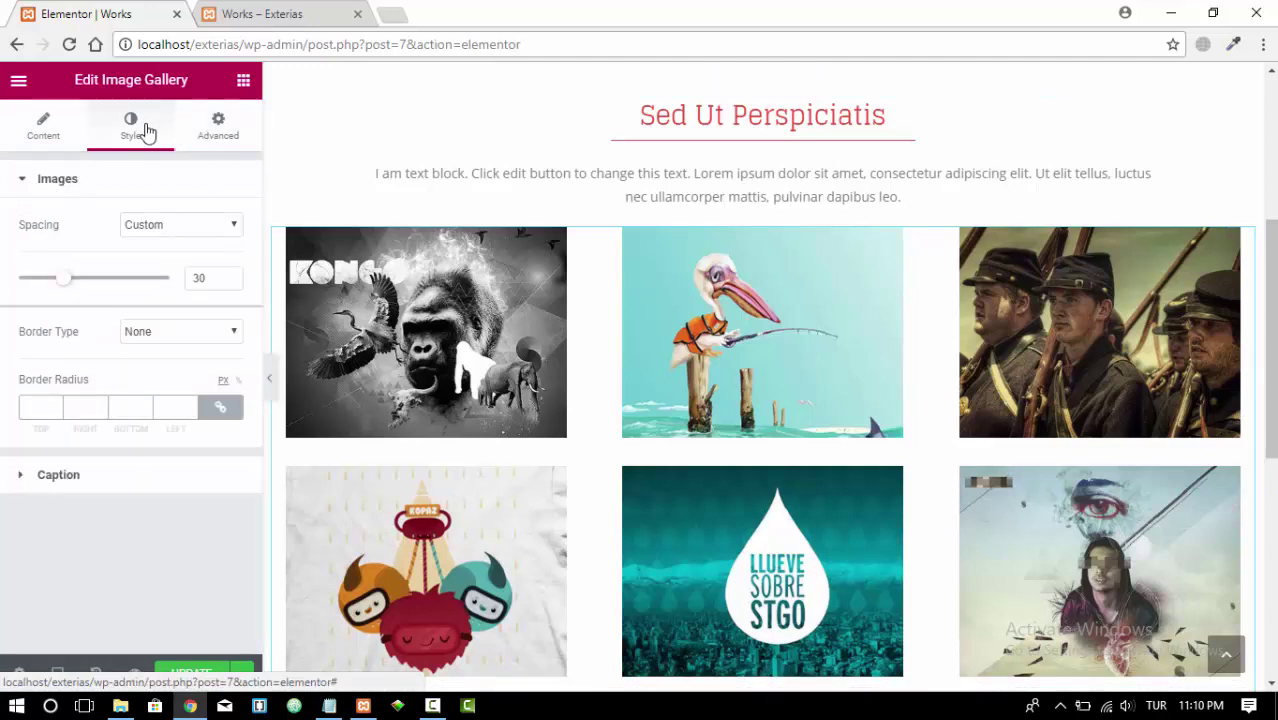
click(41, 477)
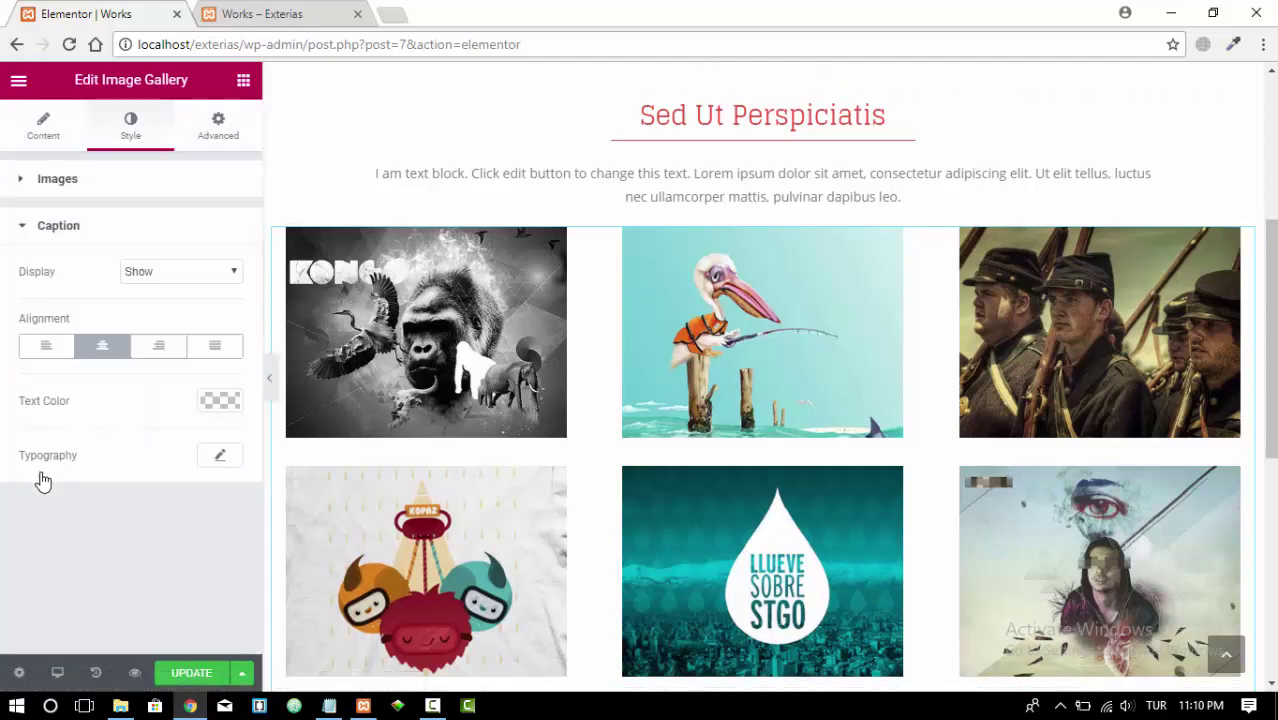
click(426, 327)
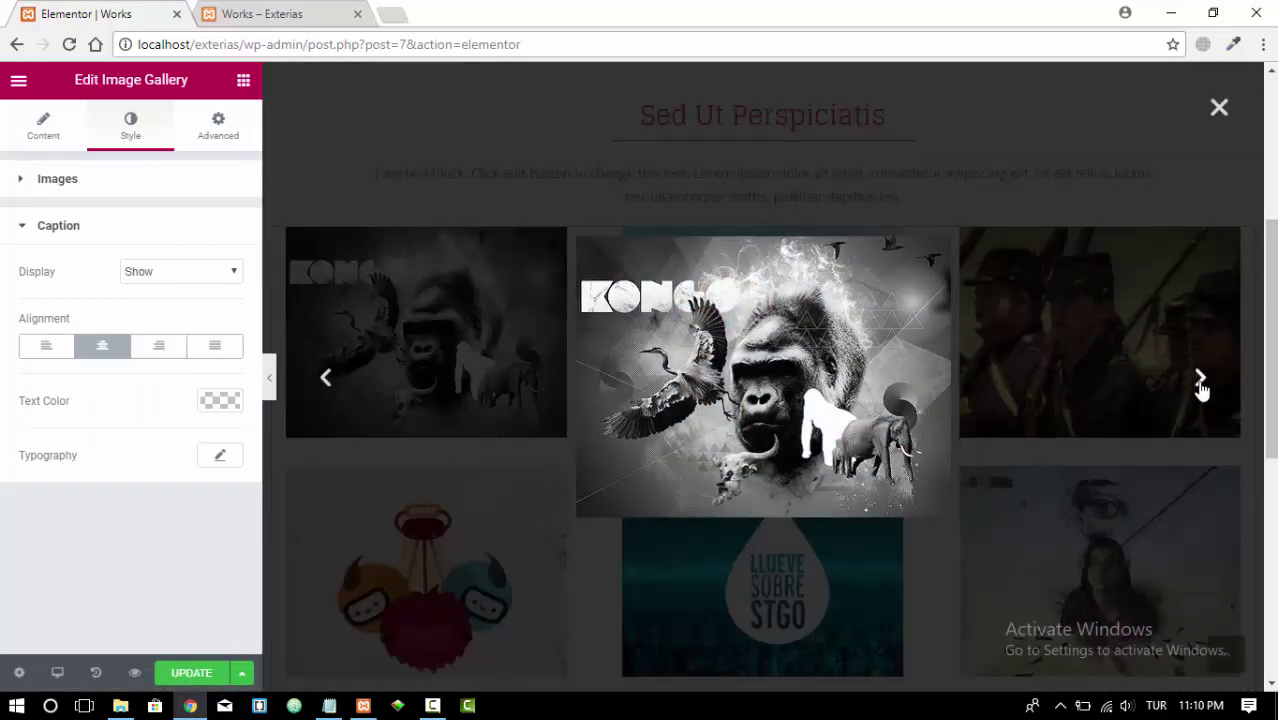
click(1210, 122)
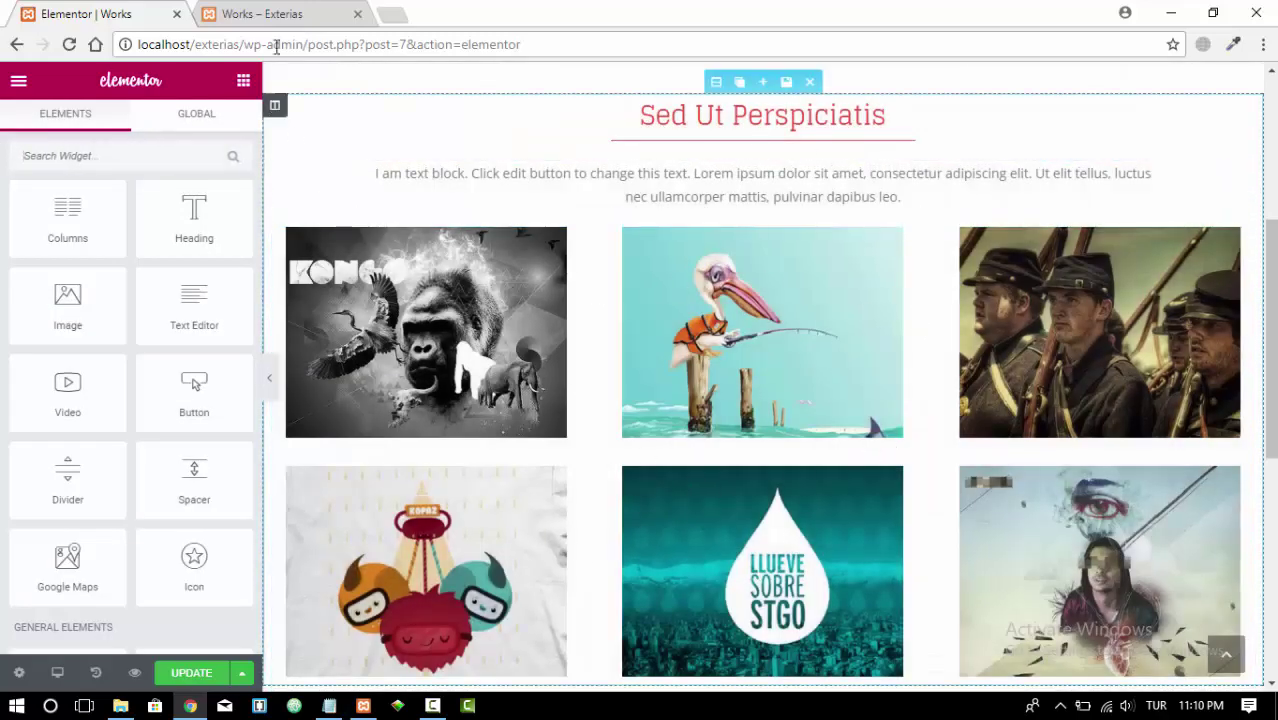
Step: Reload the live Works page, open the pelican image, and go back to the gallery and refresh the page
click(284, 16)
click(70, 44)
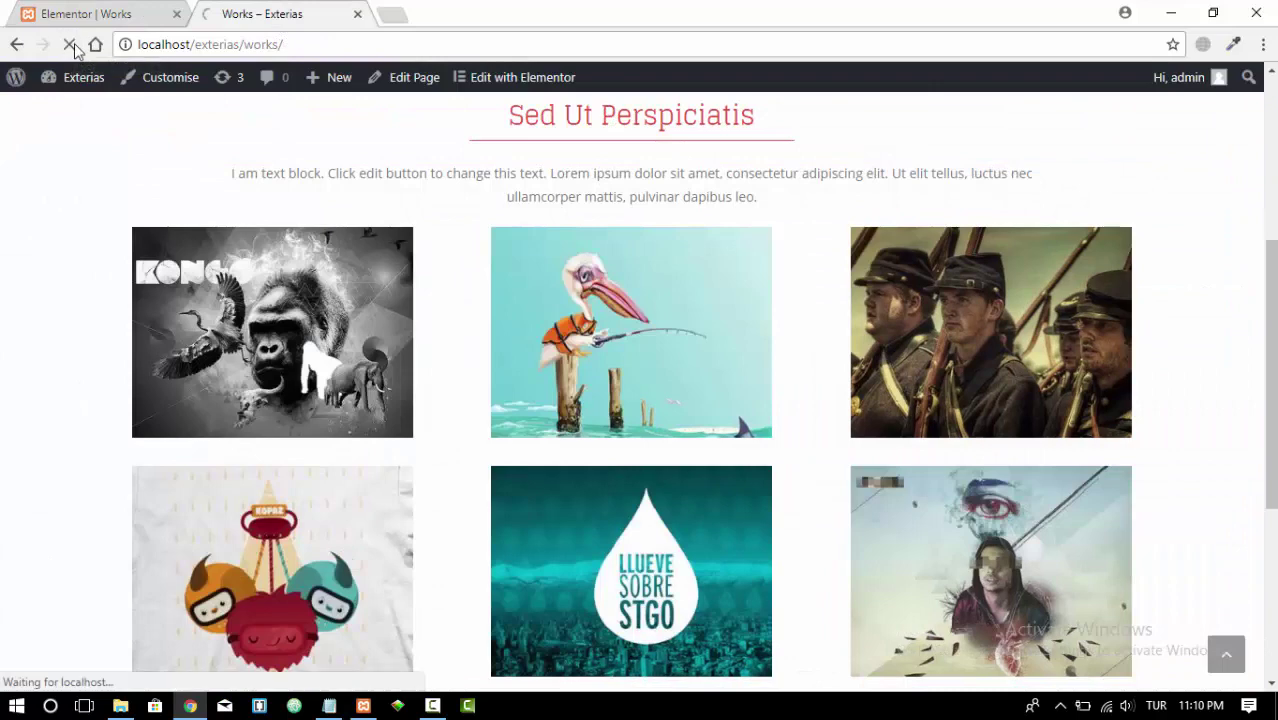
click(639, 280)
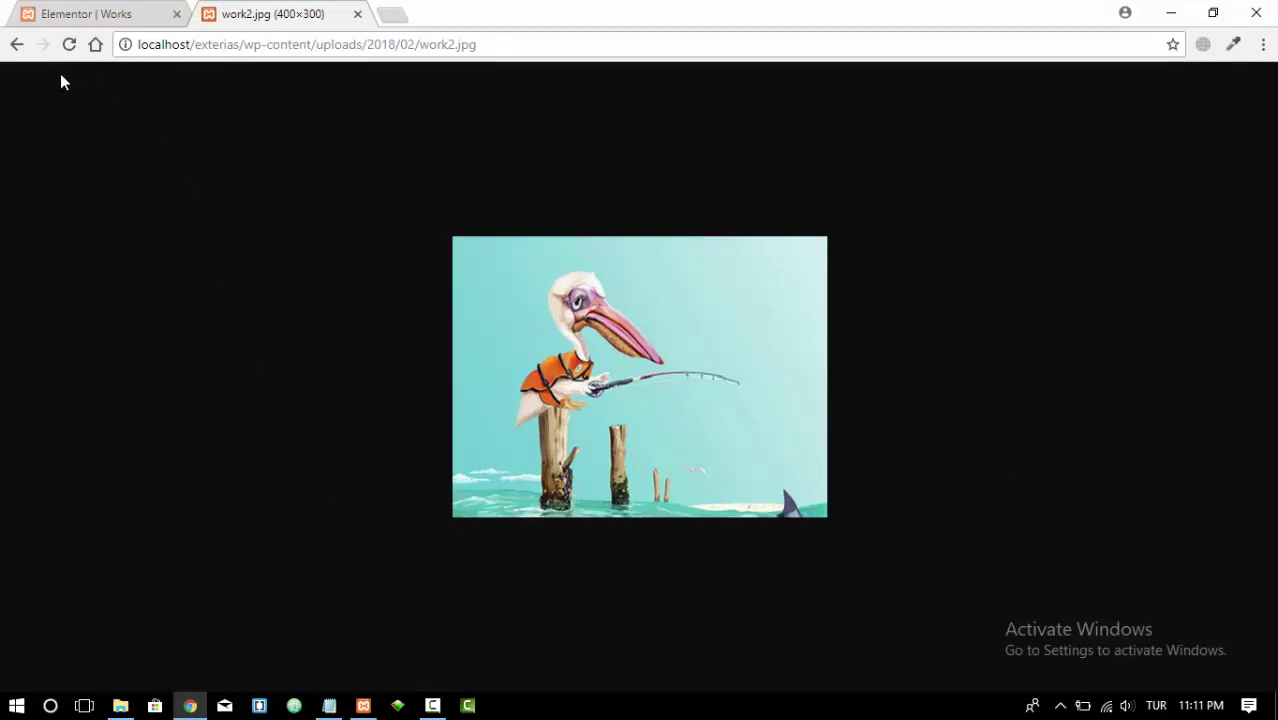
click(16, 44)
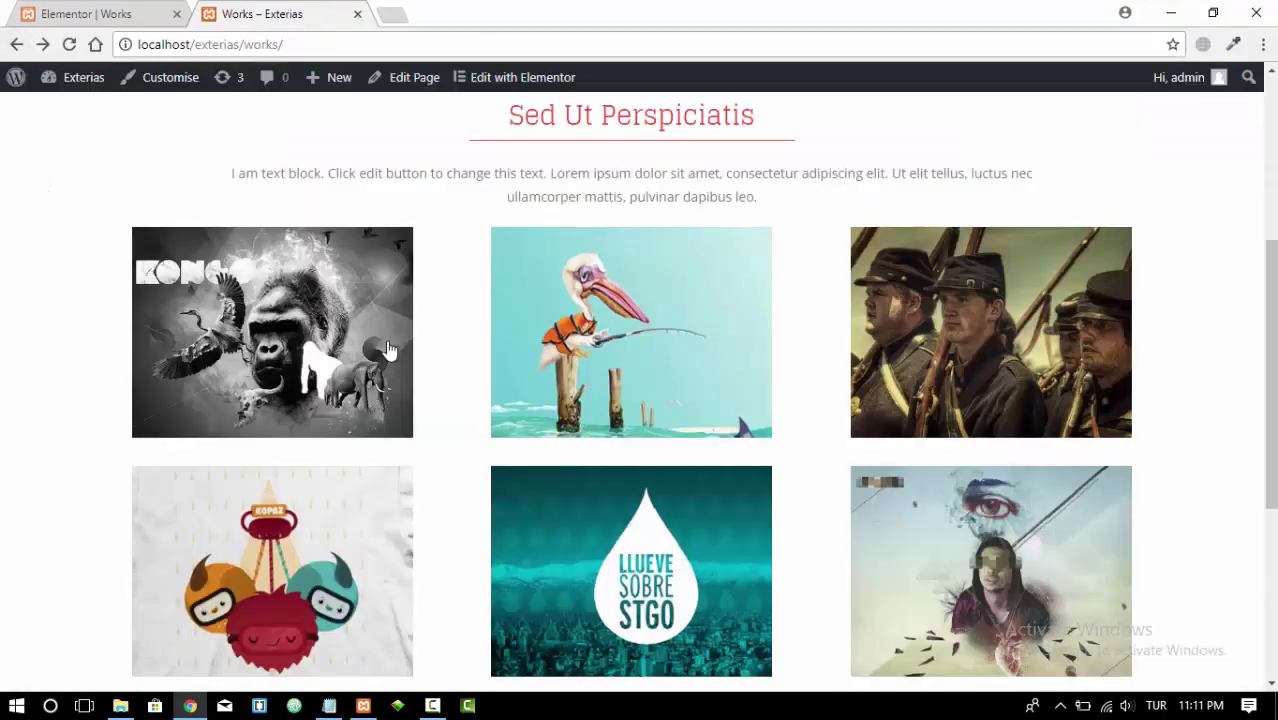
scroll(247, 149, up, 1)
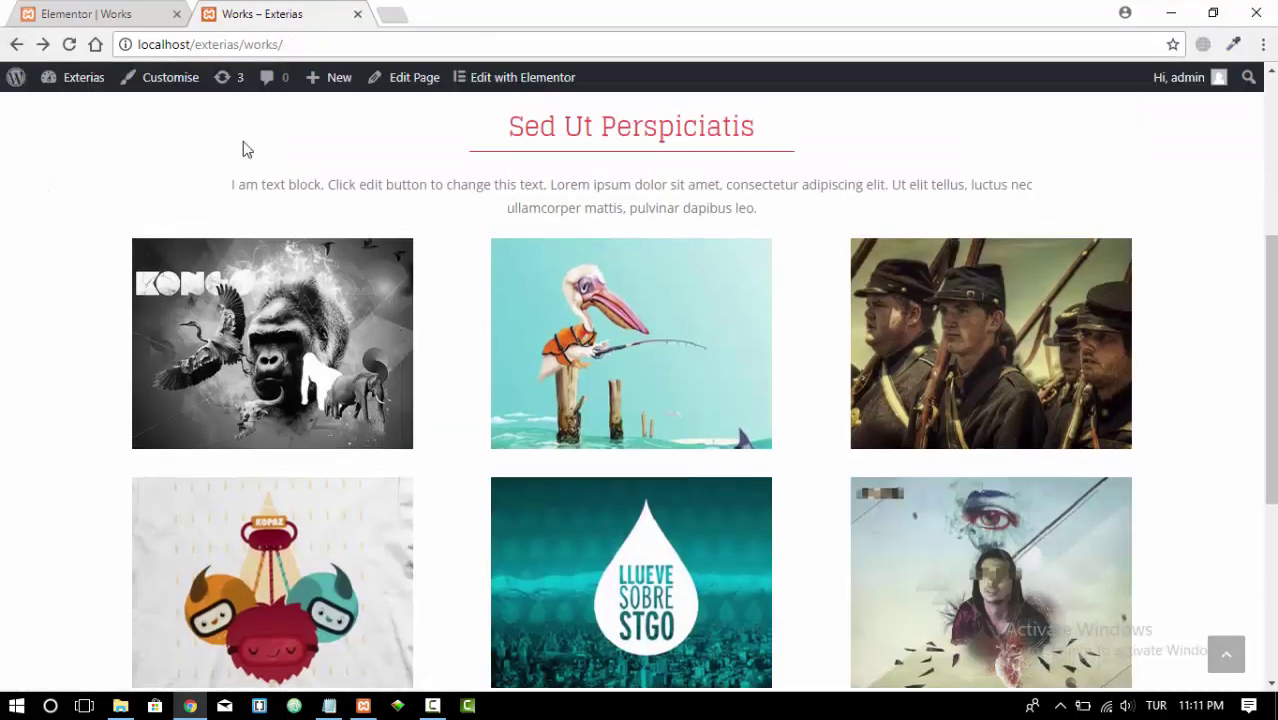
click(70, 44)
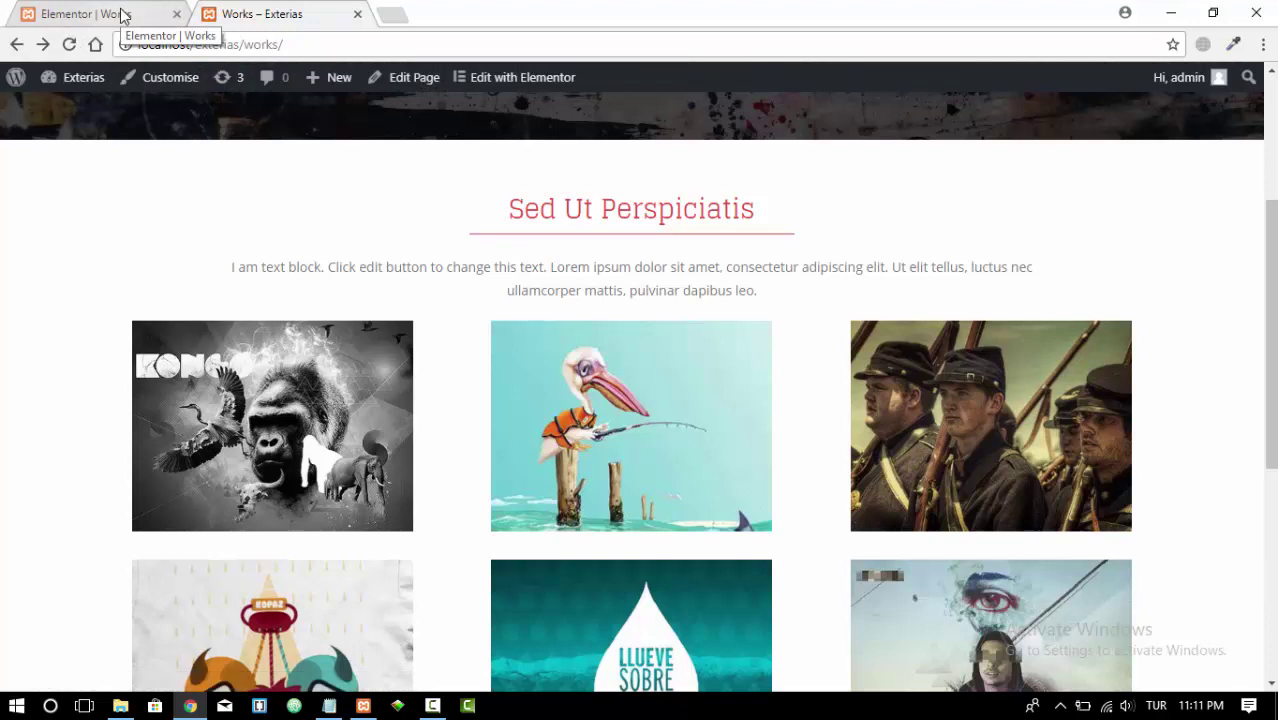
Step: In the editor, stretch the section containing the heading and gallery, set its content width to Full Width, and save the page
click(122, 15)
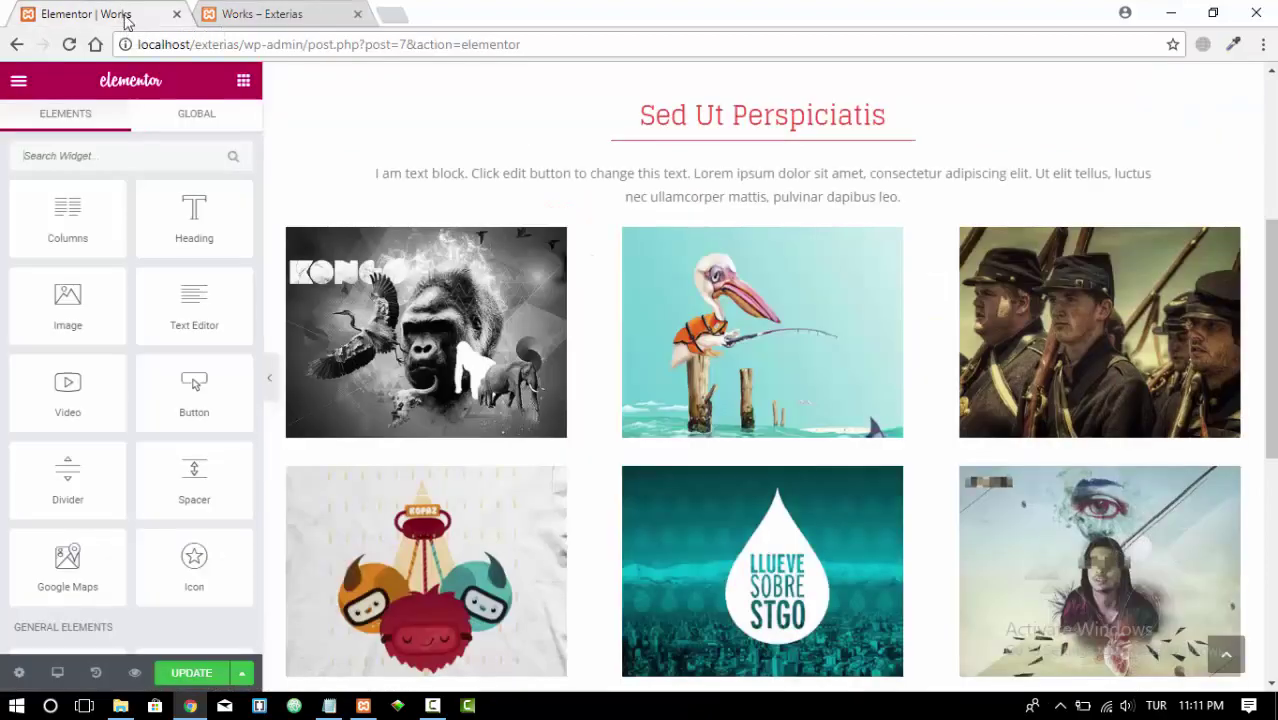
scroll(705, 420, down, 1)
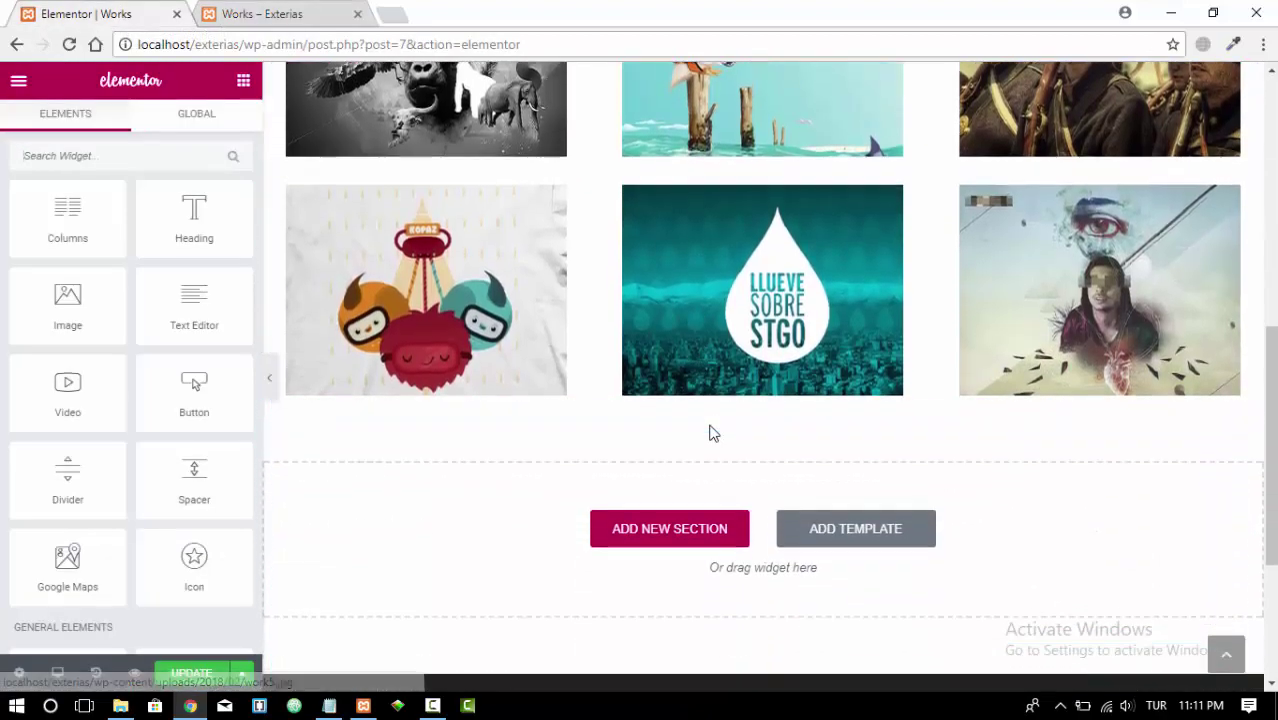
scroll(710, 430, up, 4)
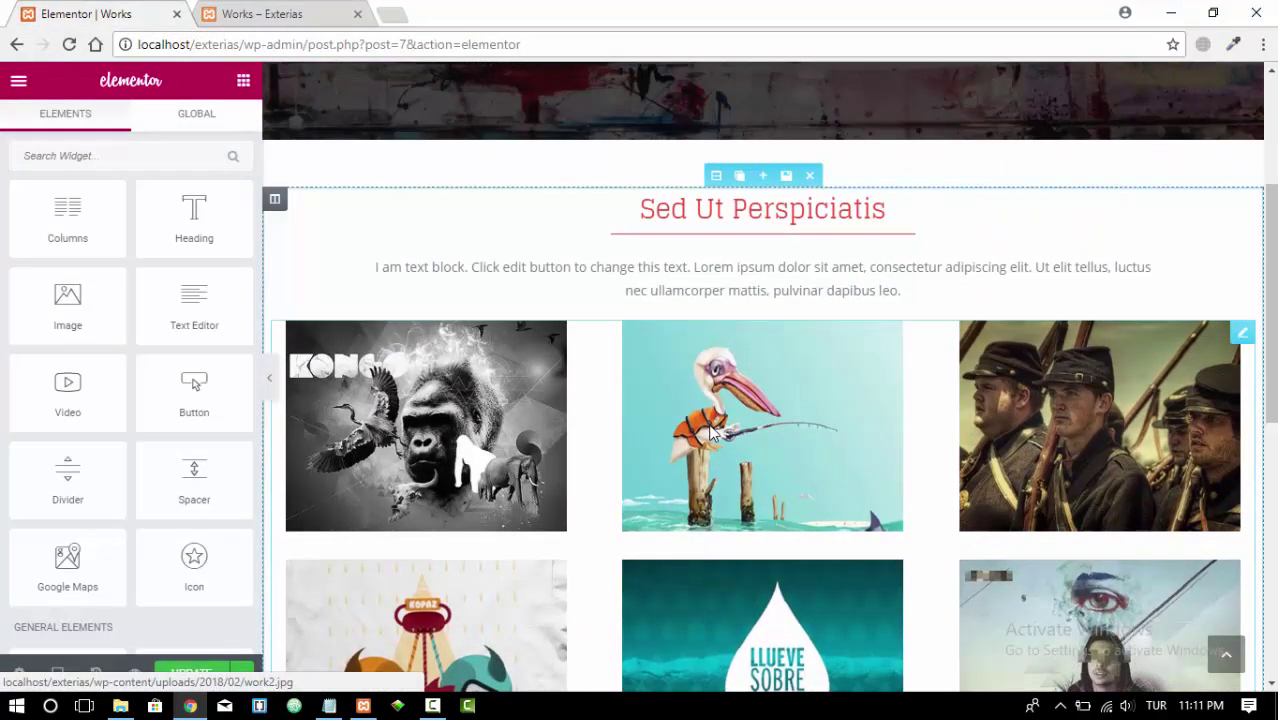
click(714, 177)
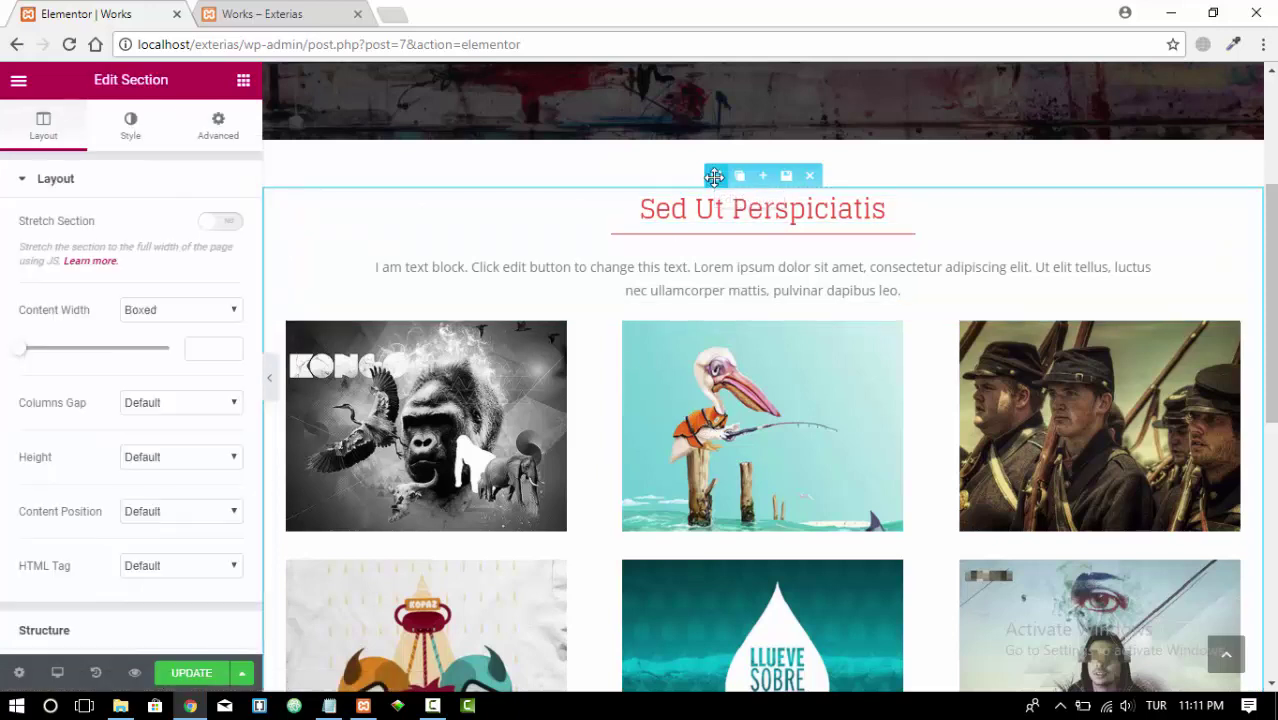
click(234, 226)
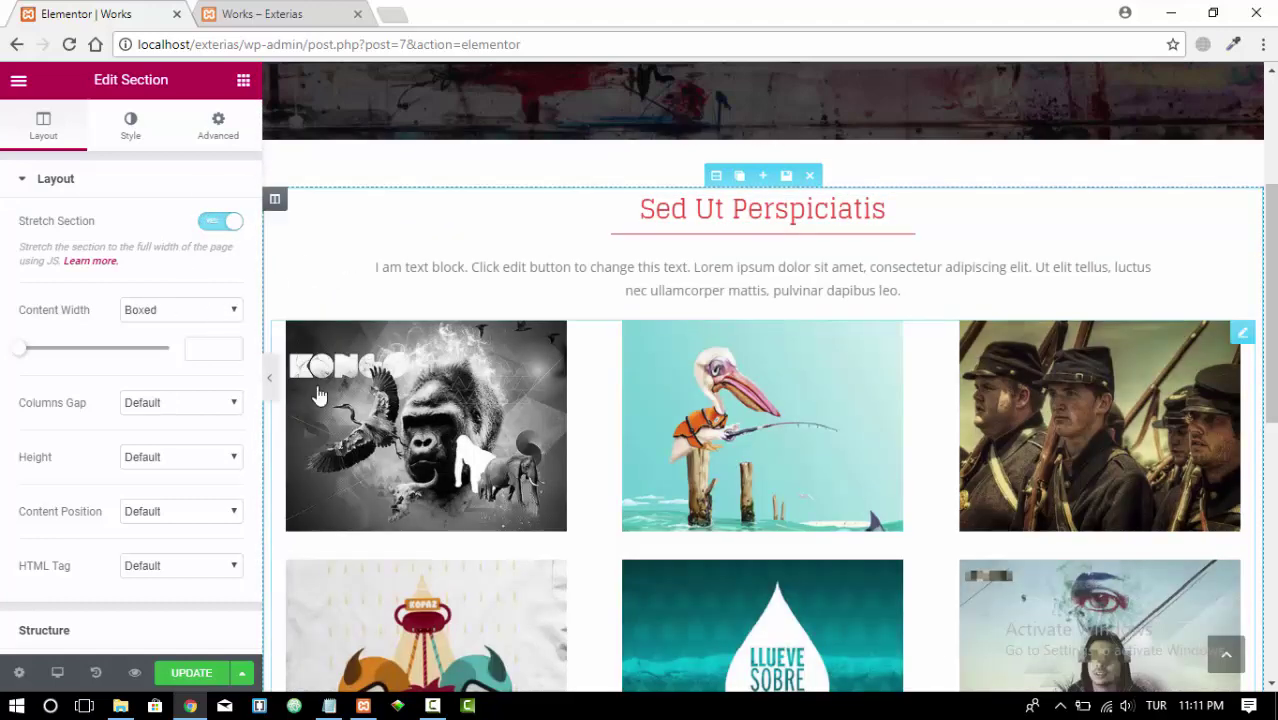
click(222, 316)
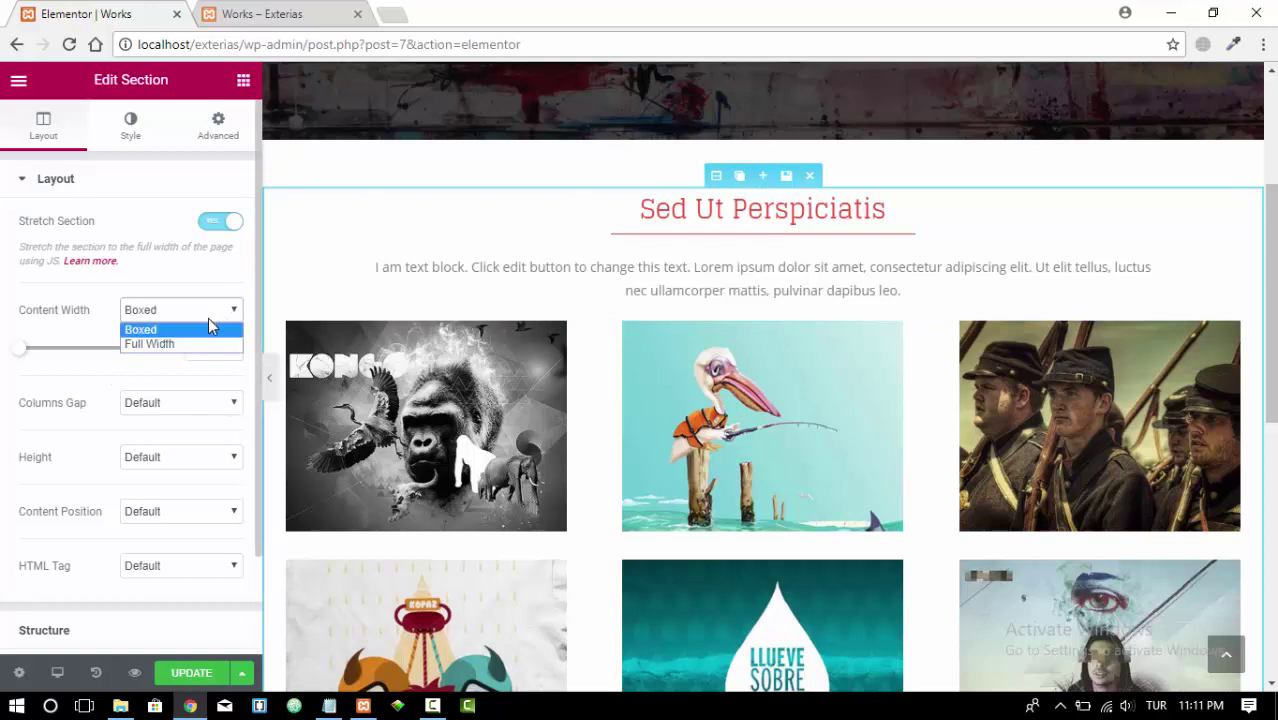
click(158, 345)
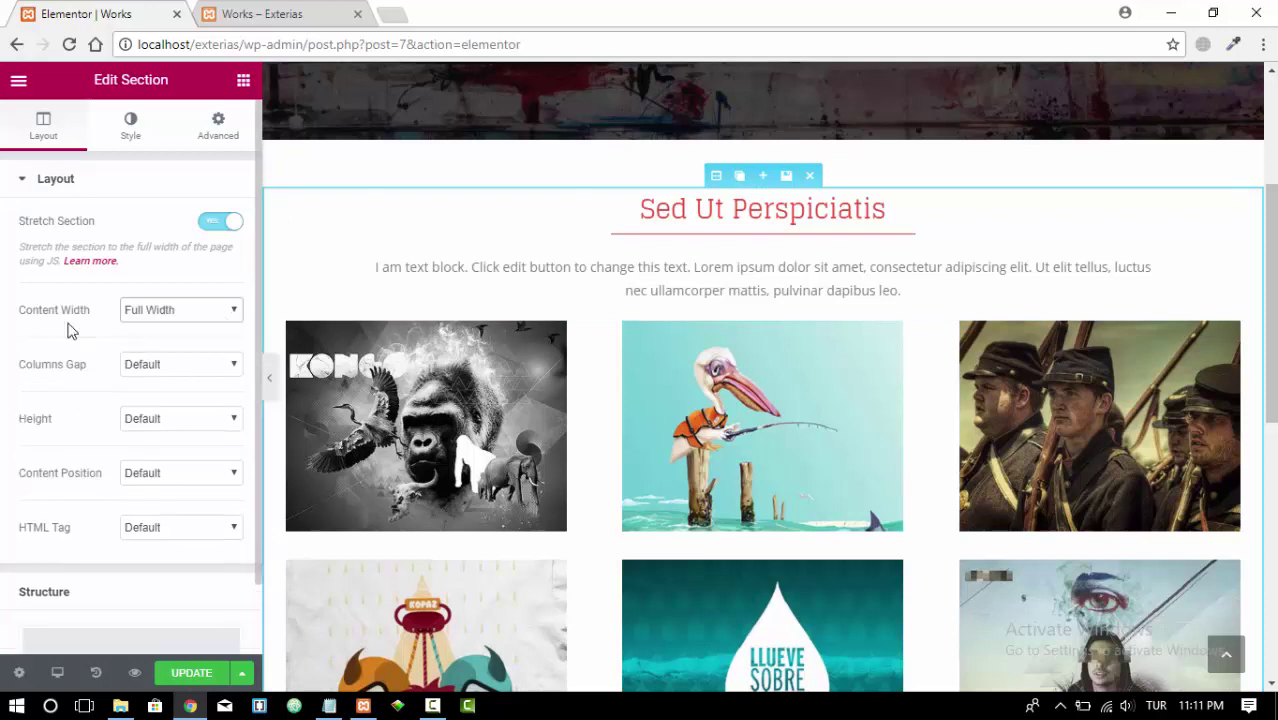
click(191, 673)
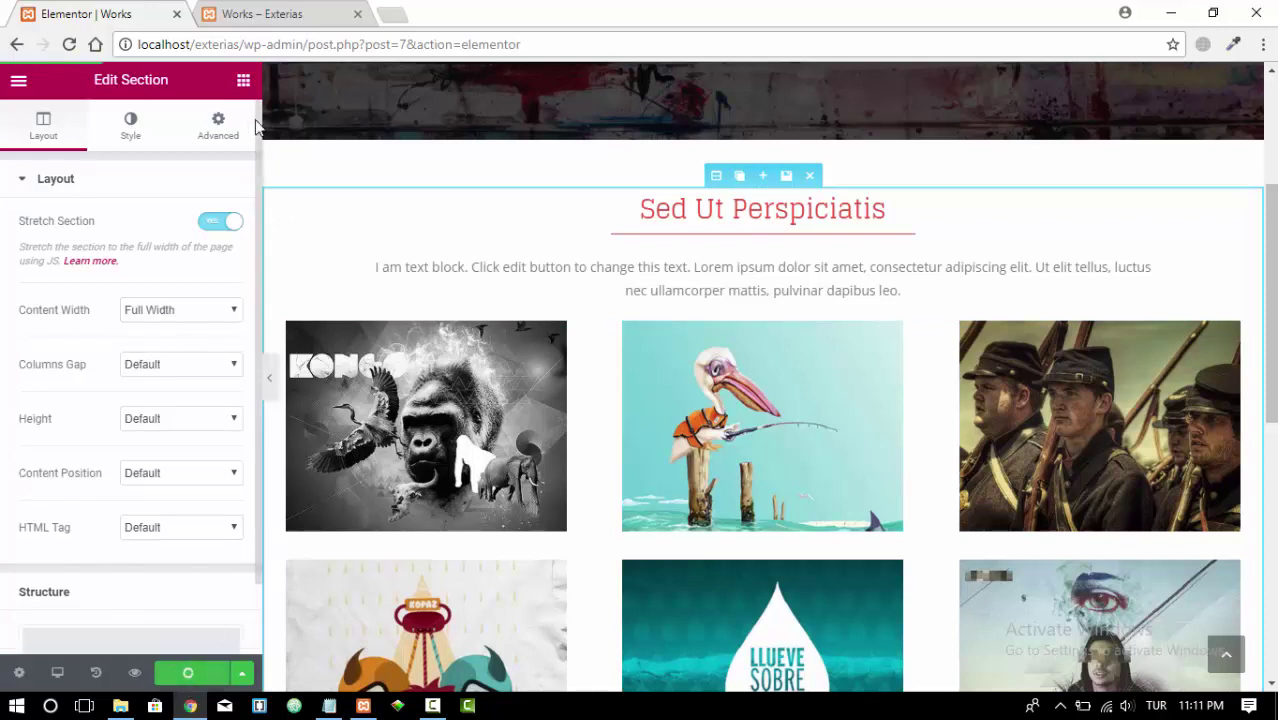
Step: Reload the live Works page and check the full-width section's layout from the heading to the footer
click(271, 17)
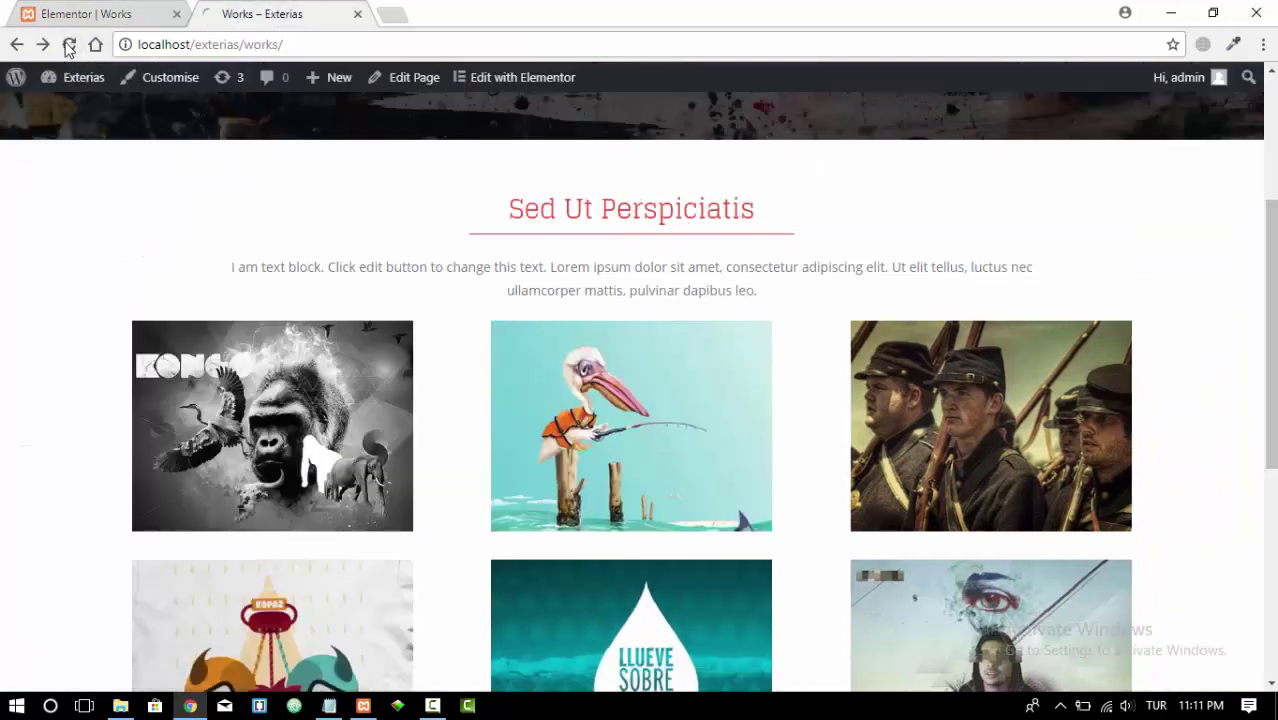
click(68, 45)
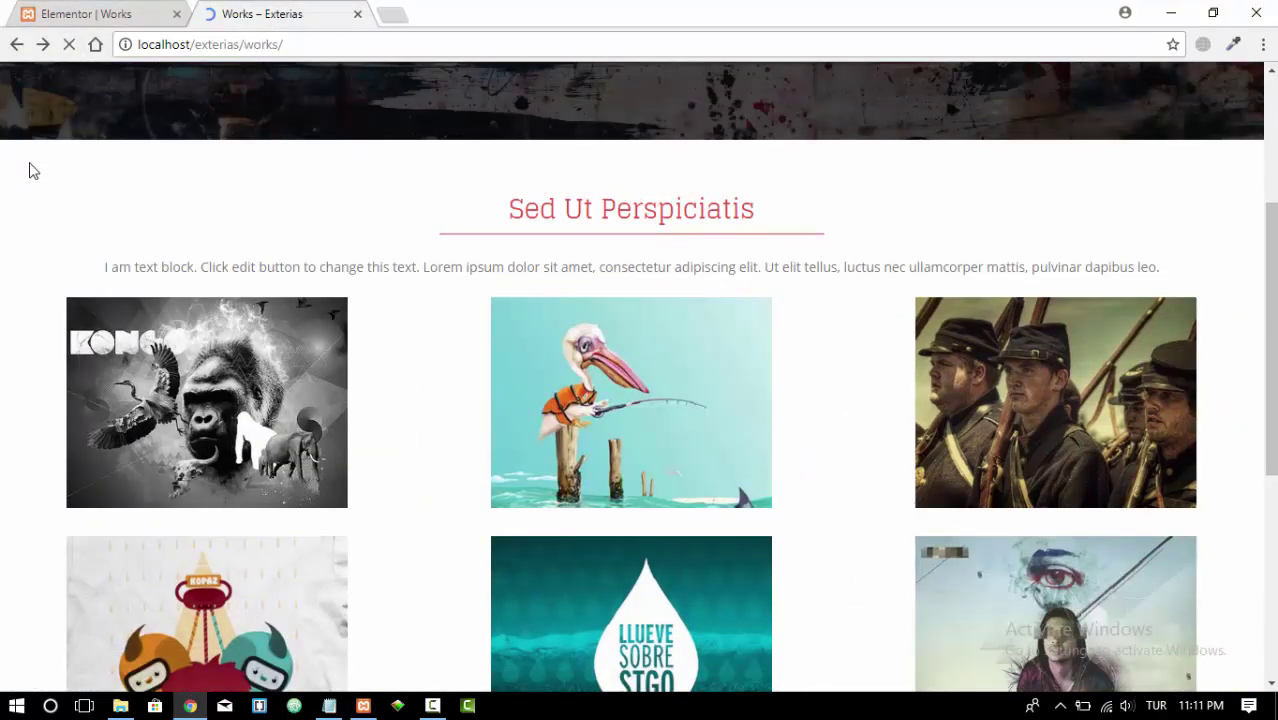
scroll(45, 280, down, 3)
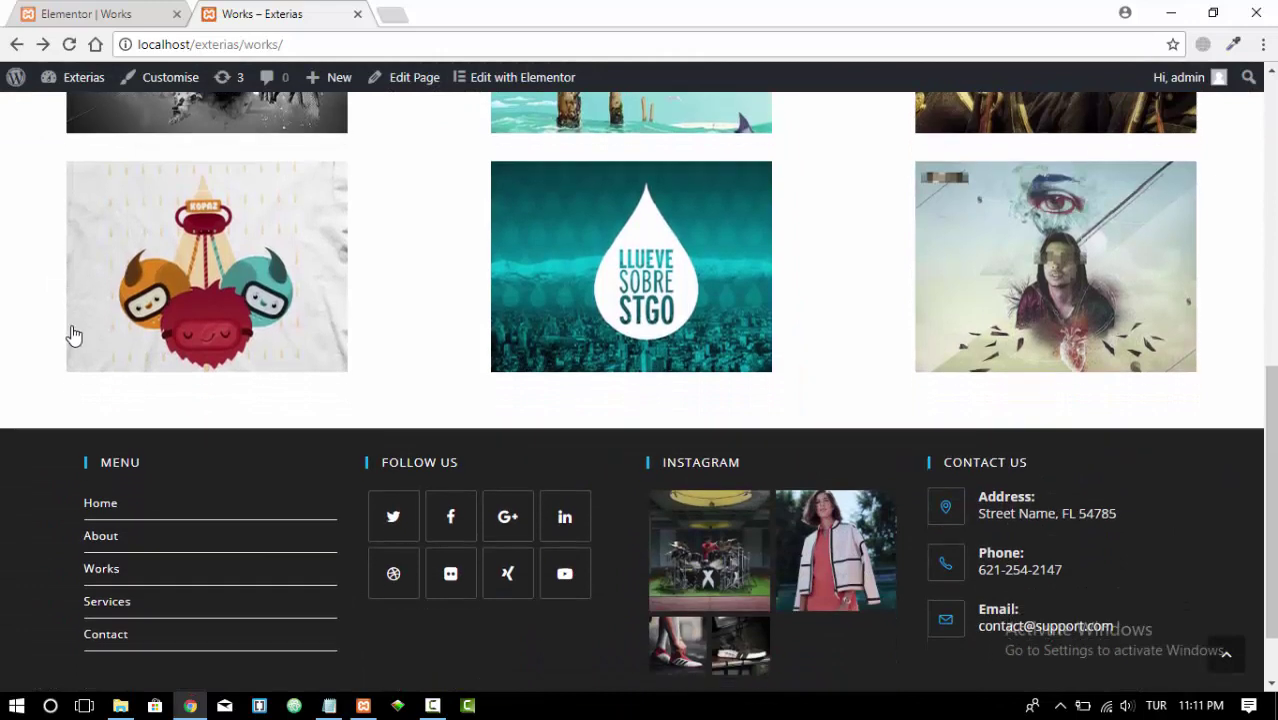
scroll(71, 334, up, 1)
scroll(71, 334, up, 4)
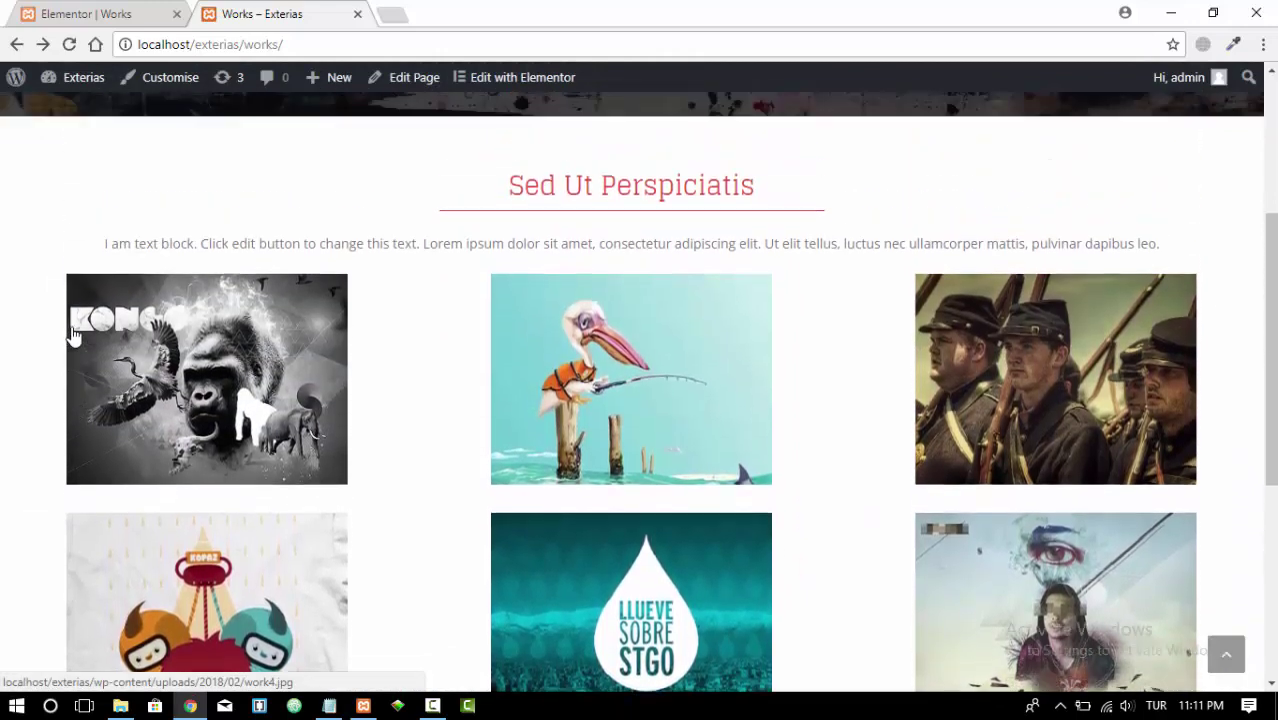
scroll(647, 365, down, 1)
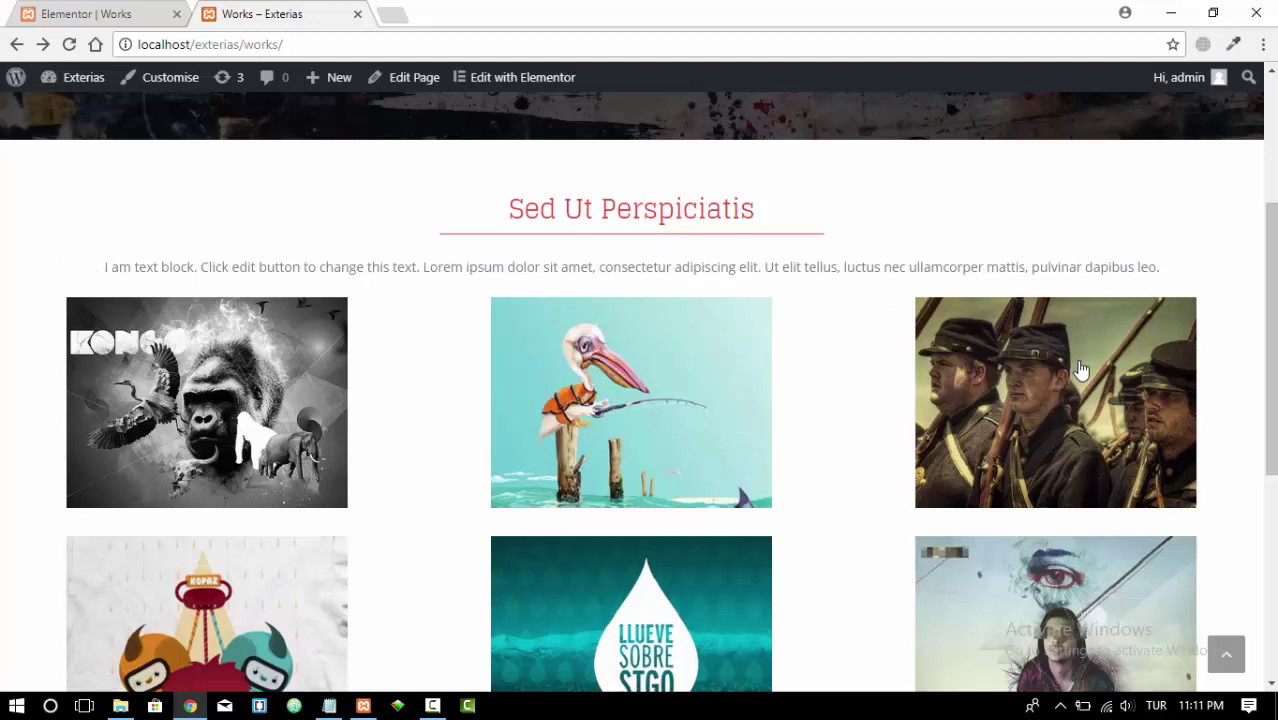
Step: Preview the soldiers image in the live page's lightbox, close it, and review the gallery layout down to the footer
click(1172, 342)
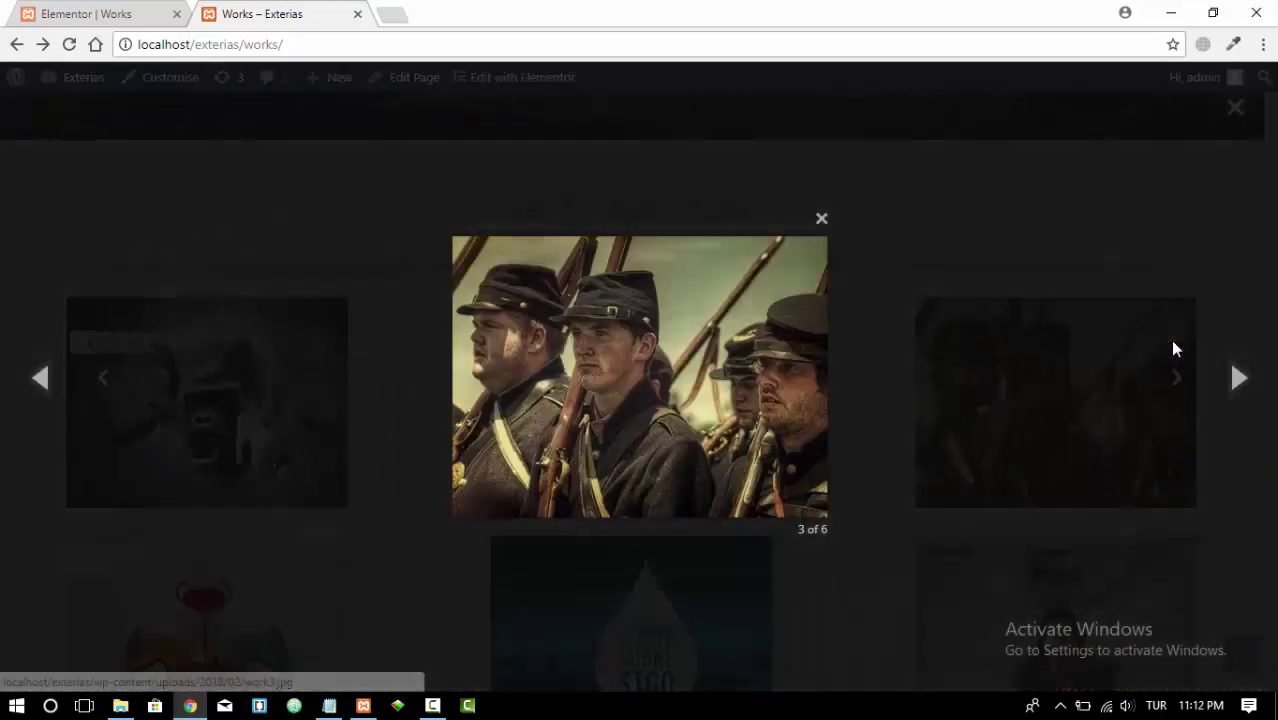
click(821, 222)
scroll(830, 422, down, 4)
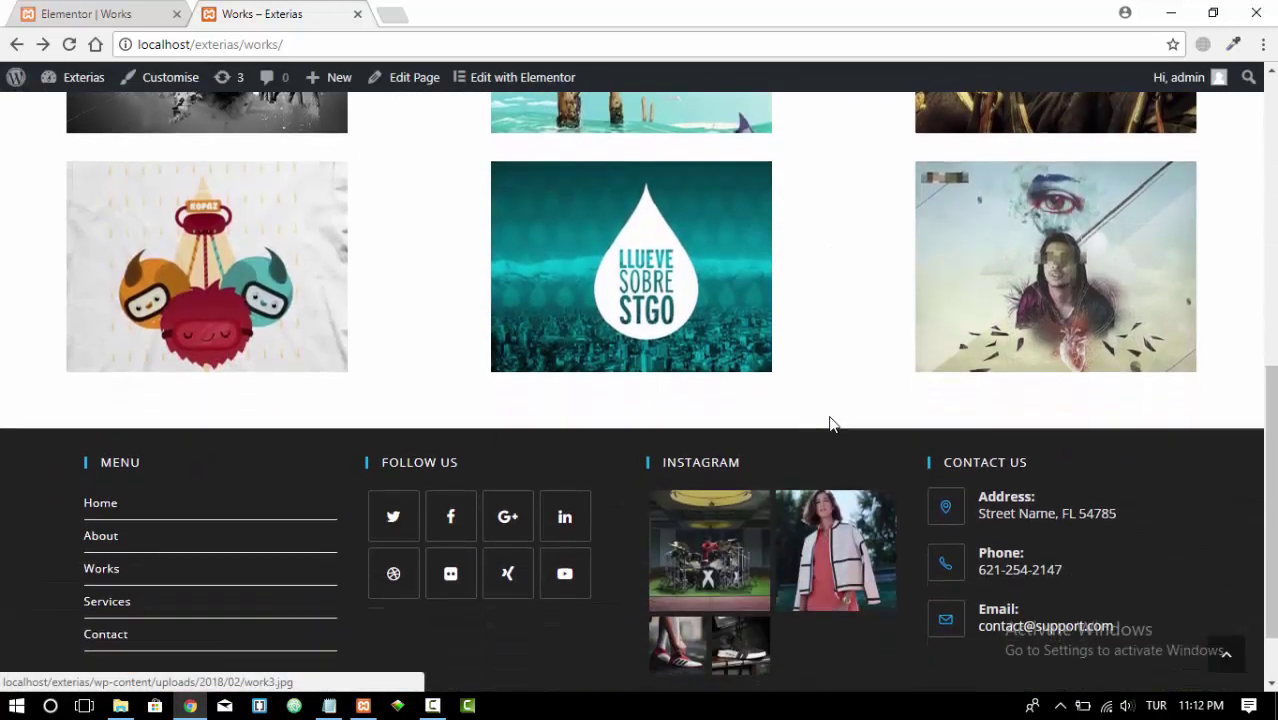
scroll(830, 422, up, 3)
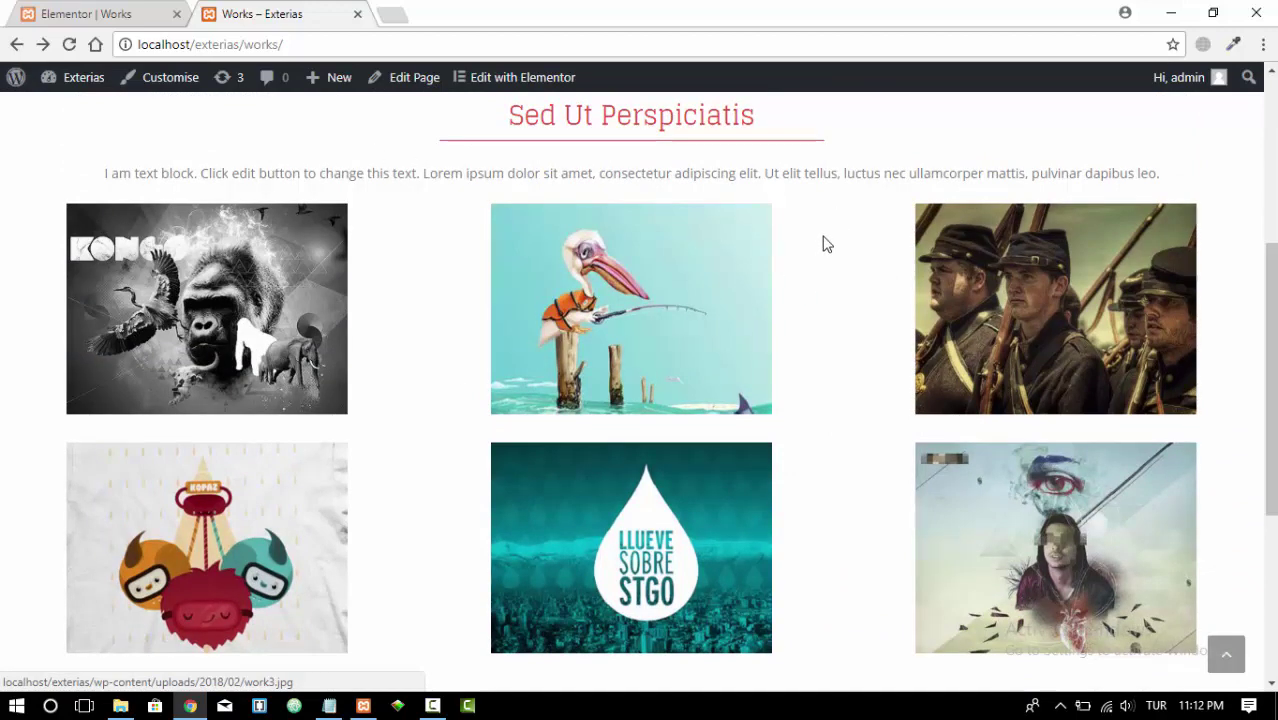
scroll(825, 245, up, 1)
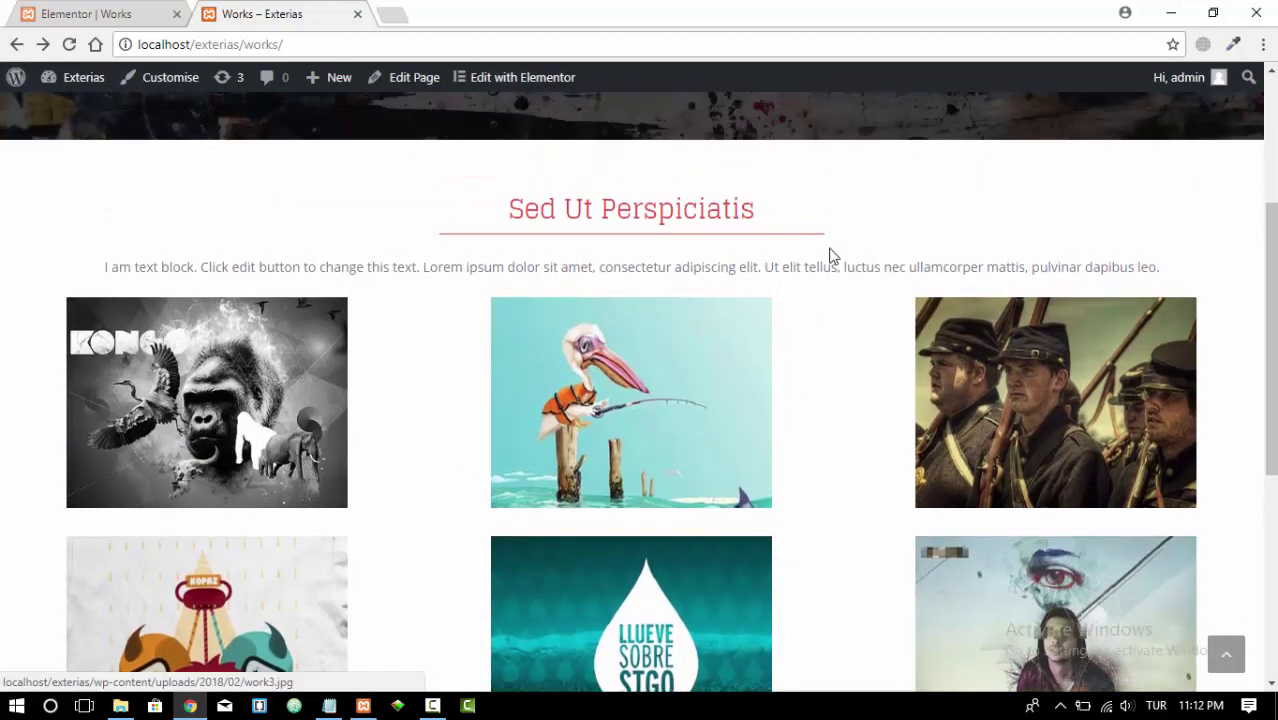
scroll(830, 257, down, 1)
Step: In the Elementor editor, set the stretched section's content width to Boxed and update the page
click(70, 8)
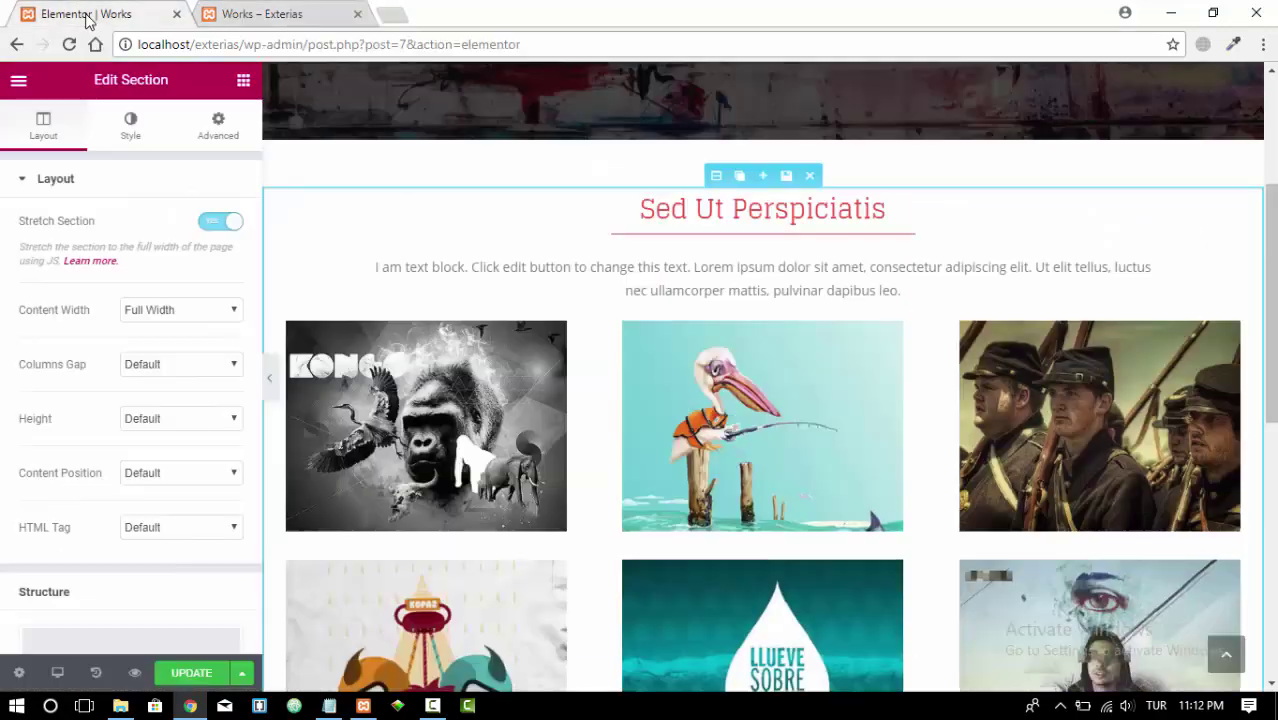
click(214, 318)
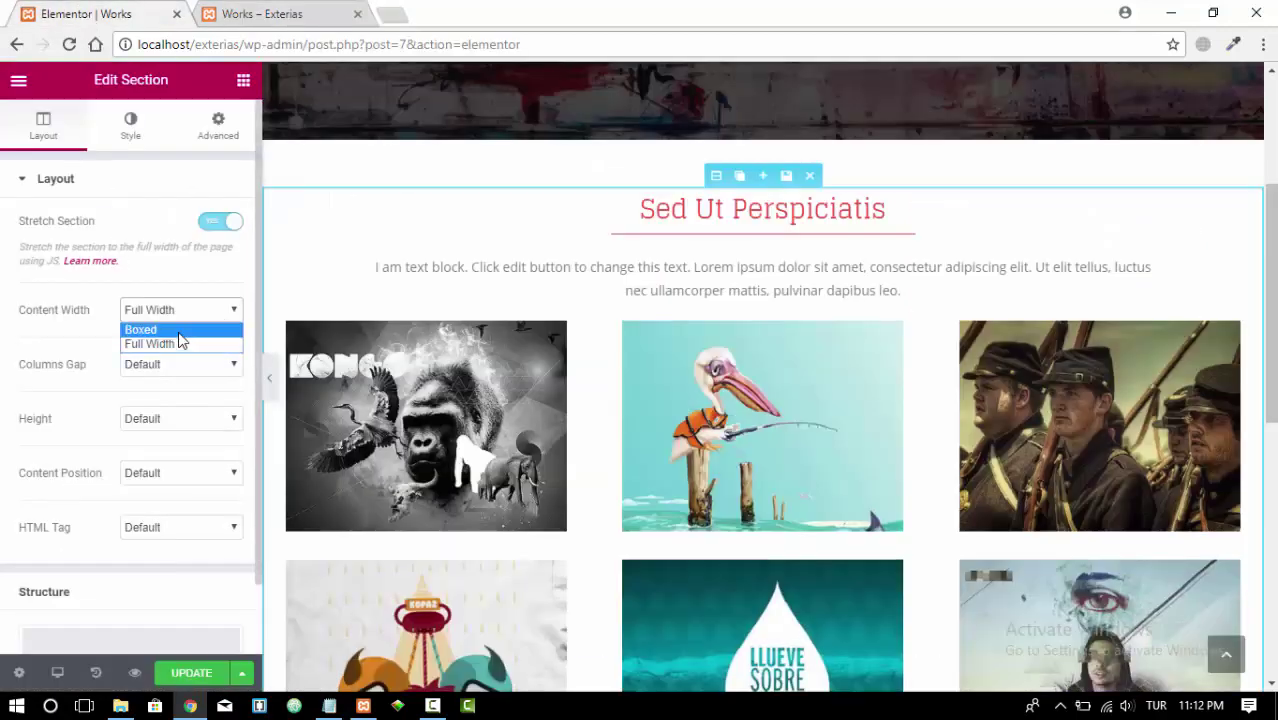
click(180, 330)
click(193, 672)
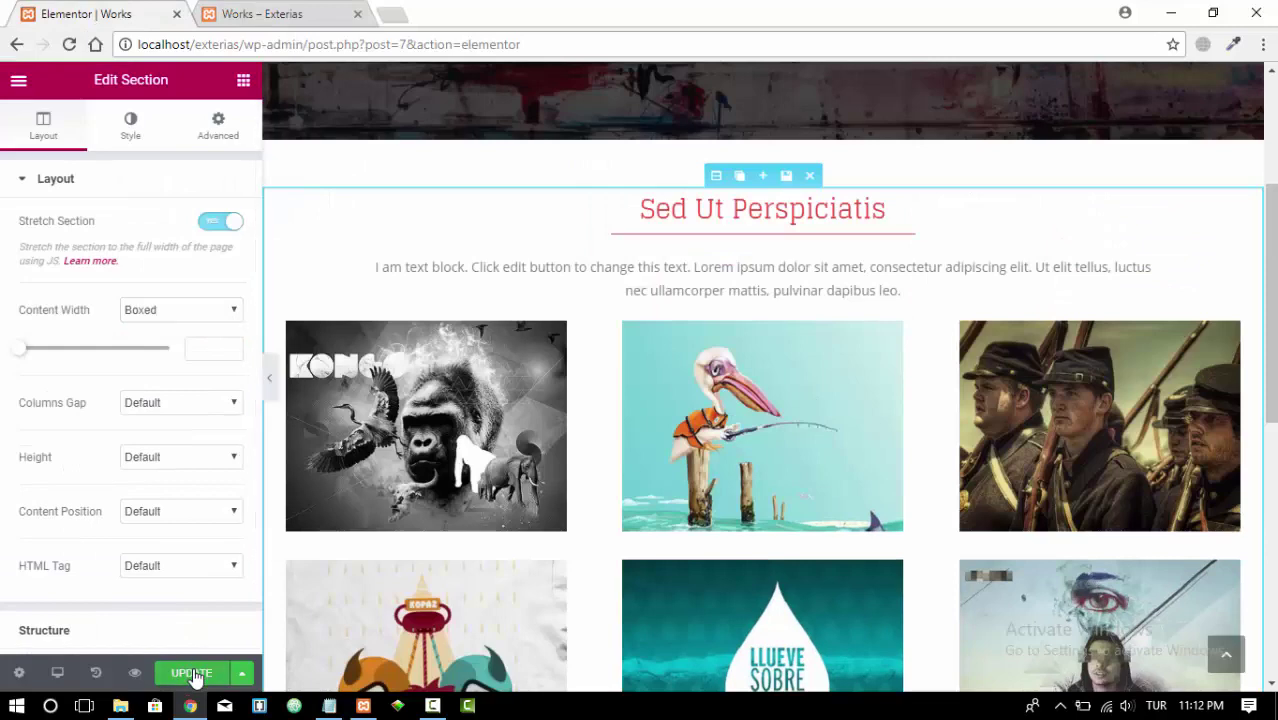
Step: Reload the live Works page and examine the boxed section's layout from the page header to the footer
click(294, 12)
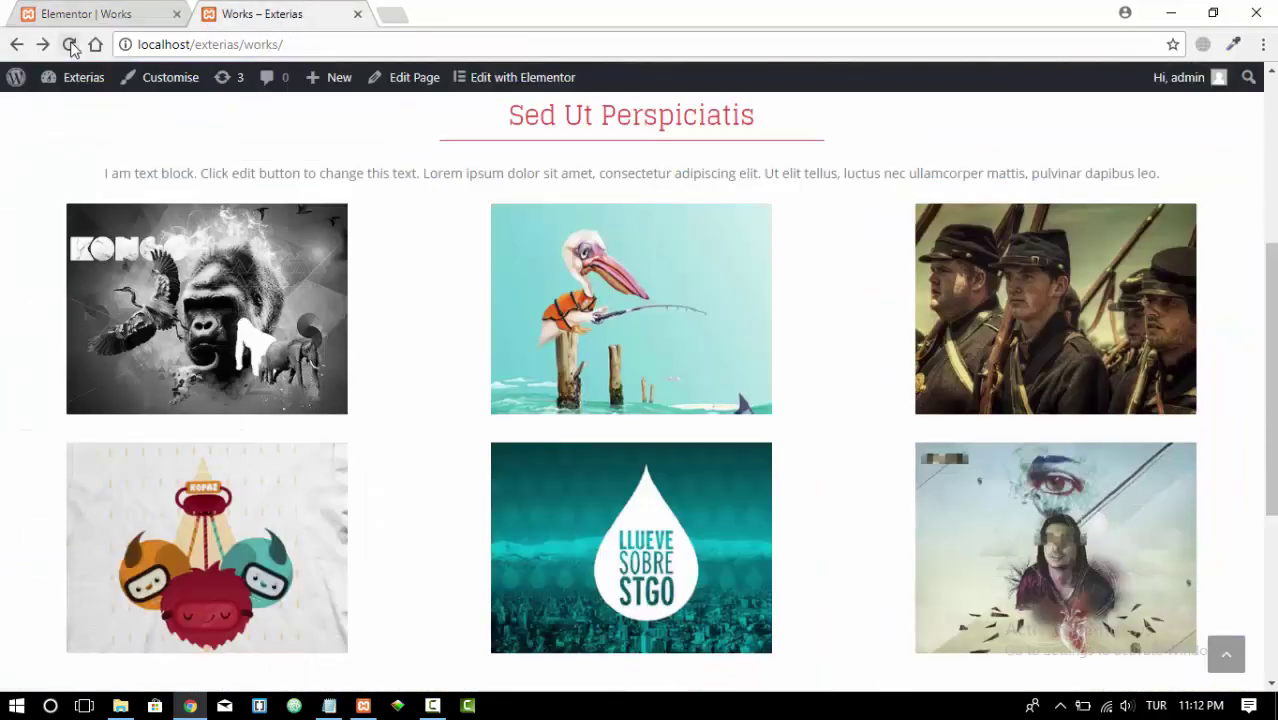
click(70, 45)
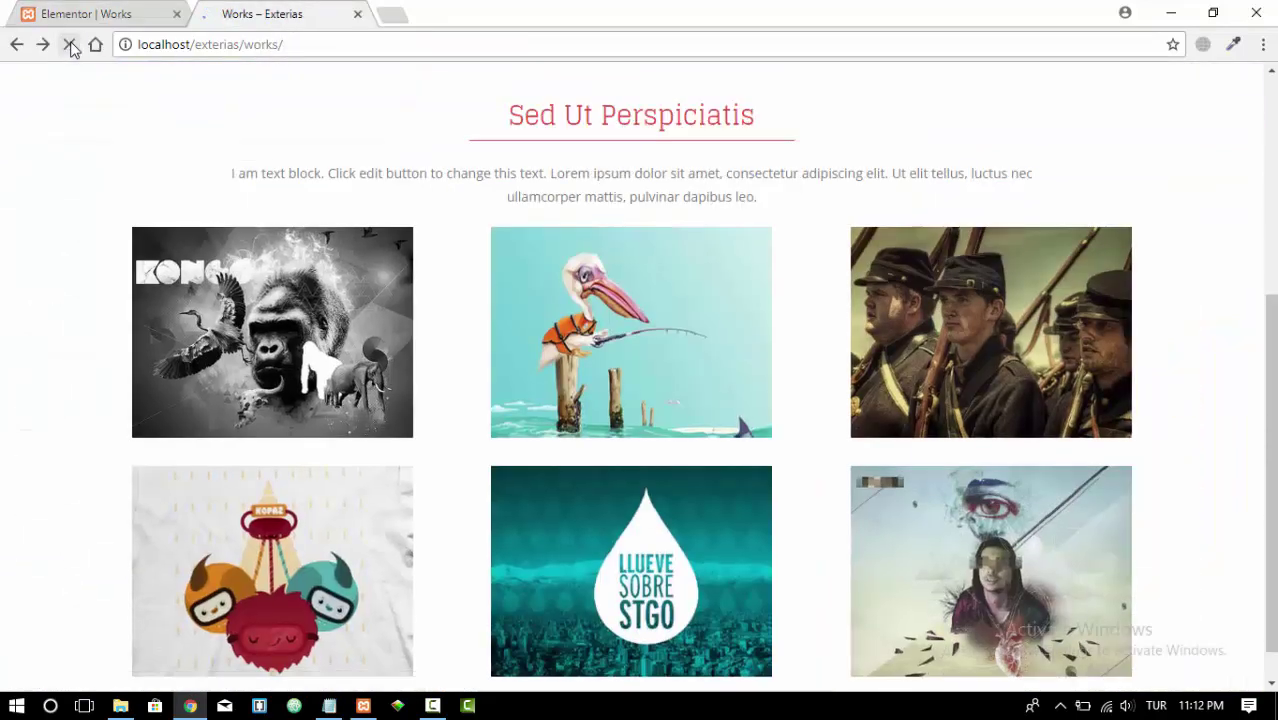
scroll(294, 314, down, 1)
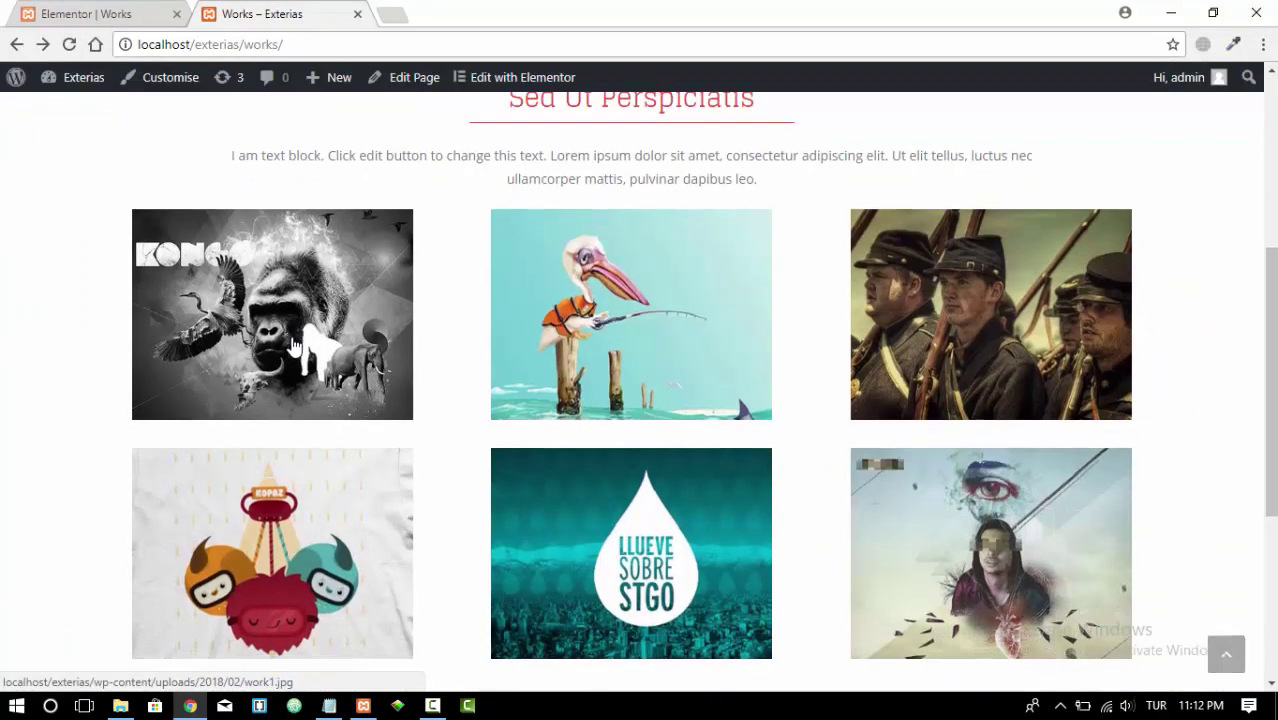
scroll(290, 340, up, 3)
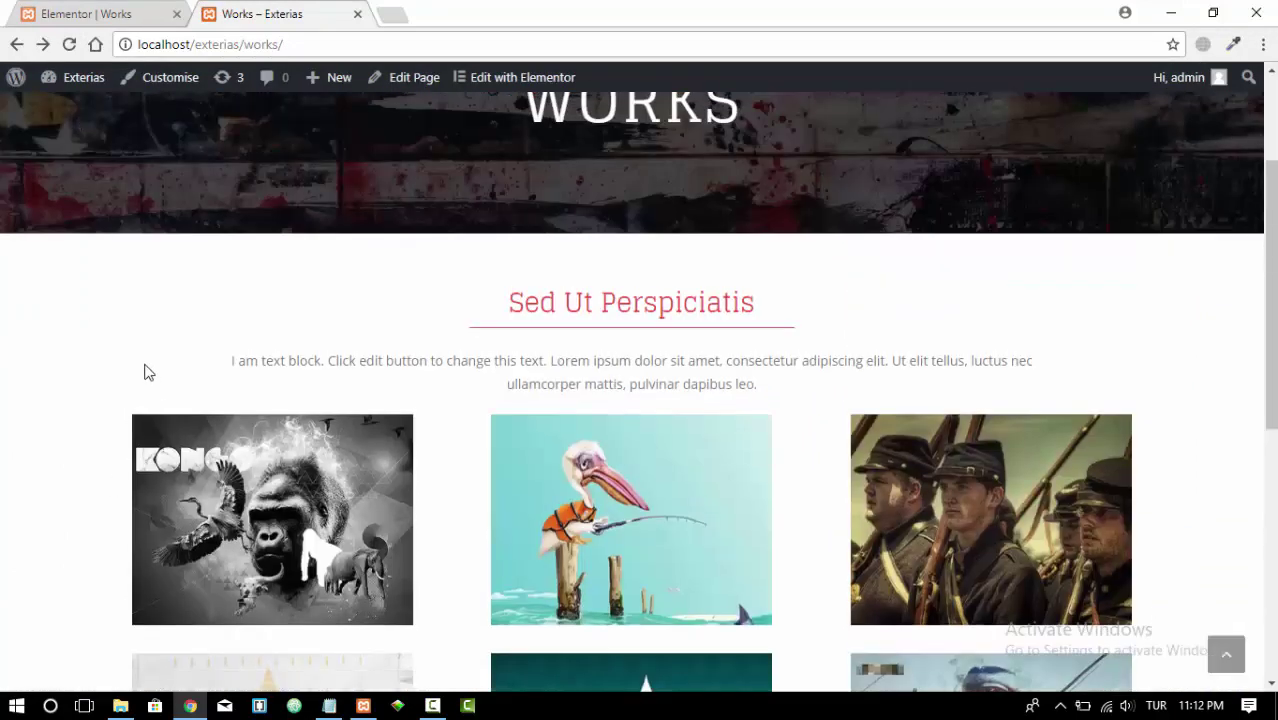
scroll(143, 368, down, 4)
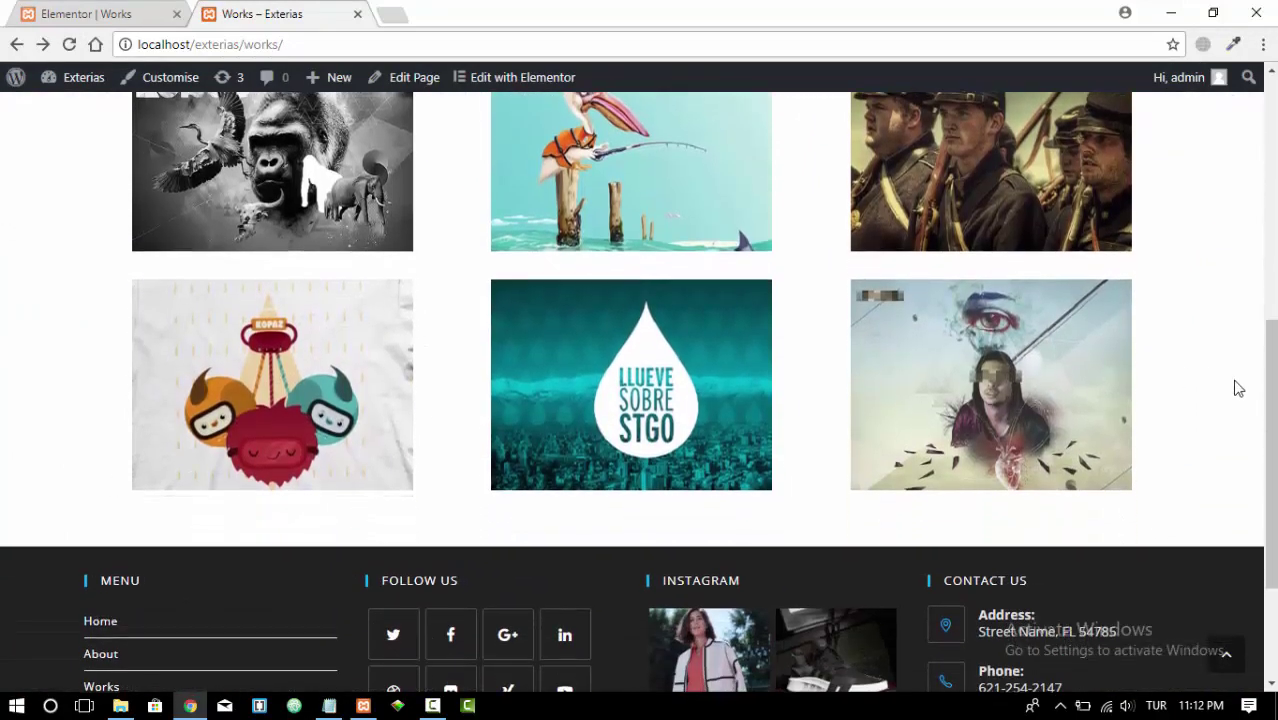
scroll(1215, 340, up, 2)
scroll(1220, 331, down, 2)
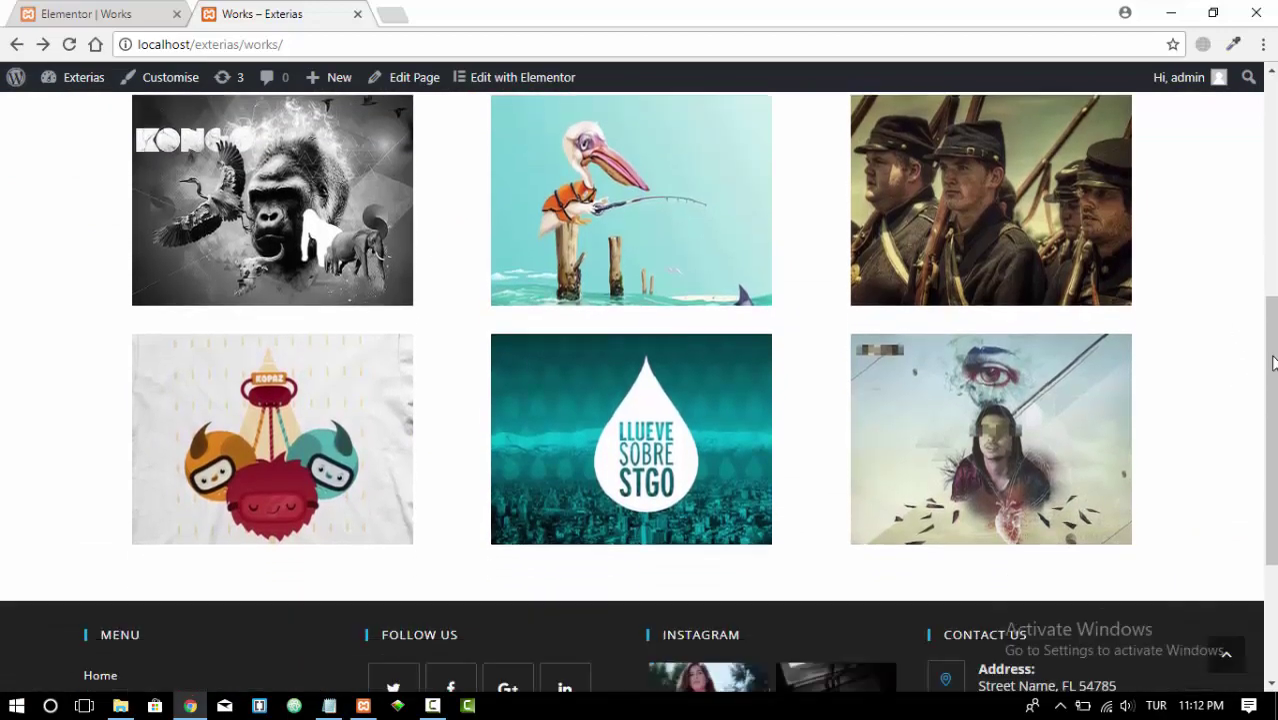
scroll(1268, 387, up, 5)
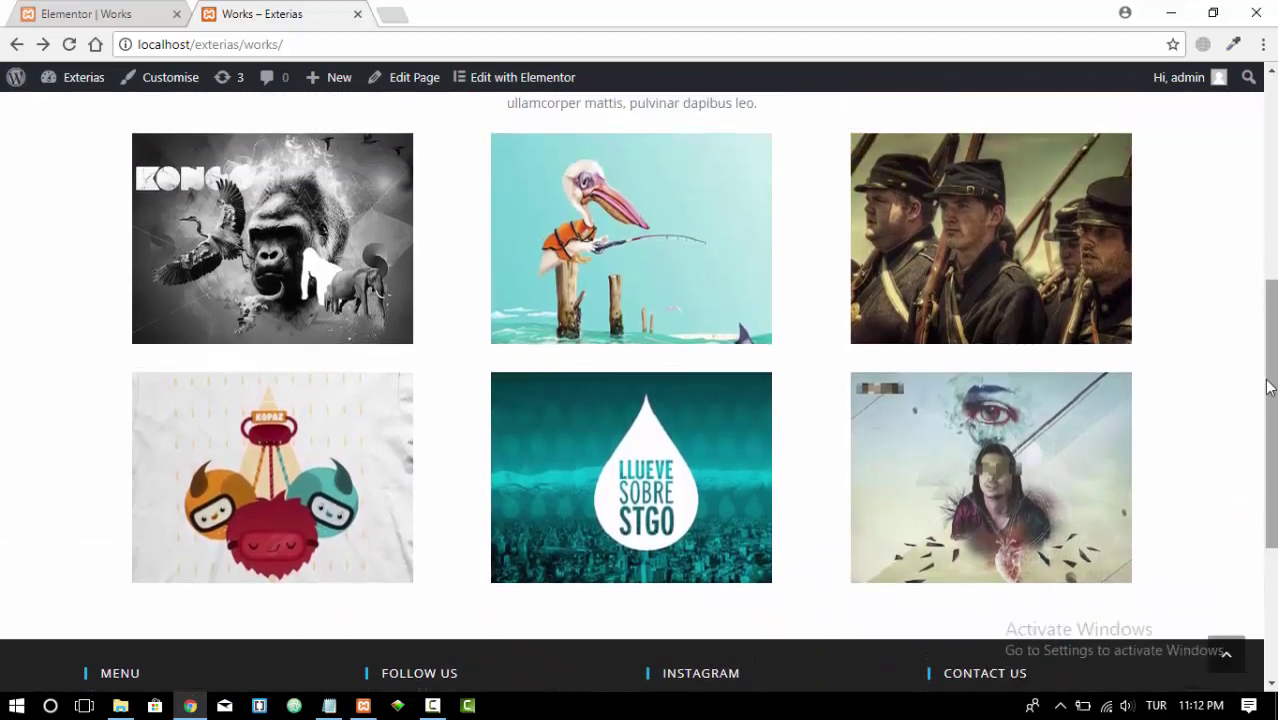
scroll(1268, 387, down, 6)
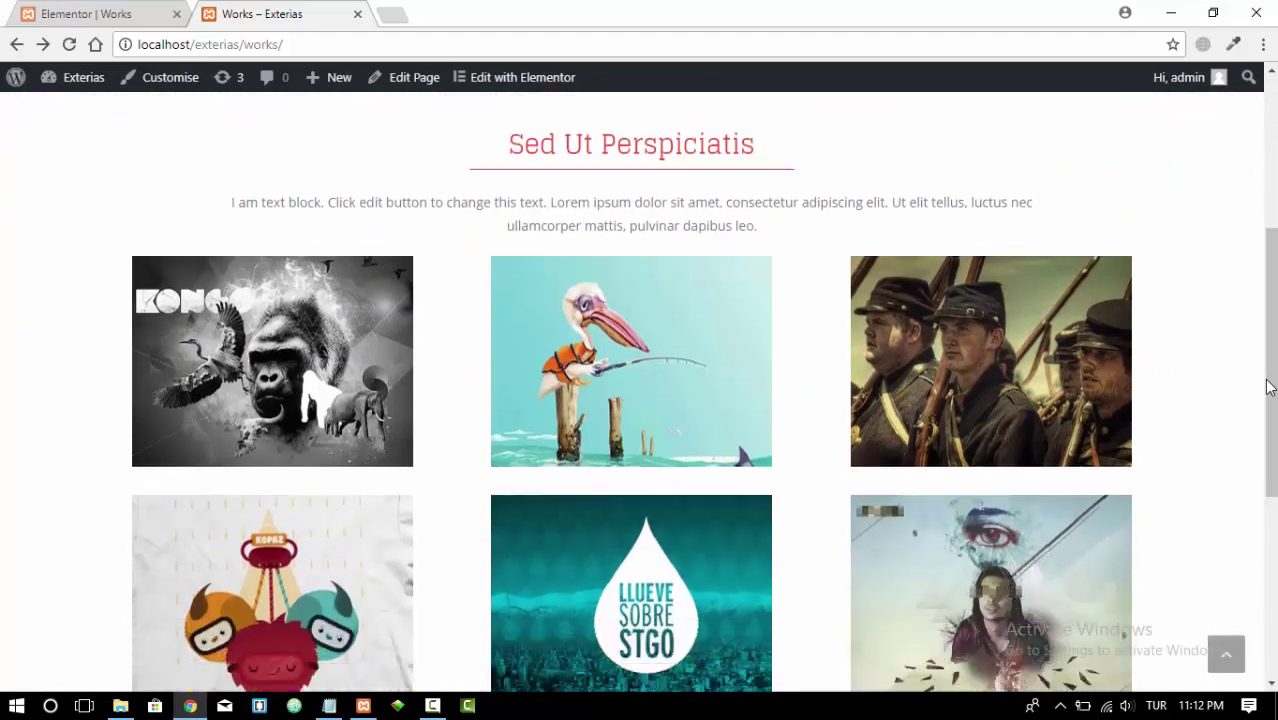
scroll(1250, 323, up, 6)
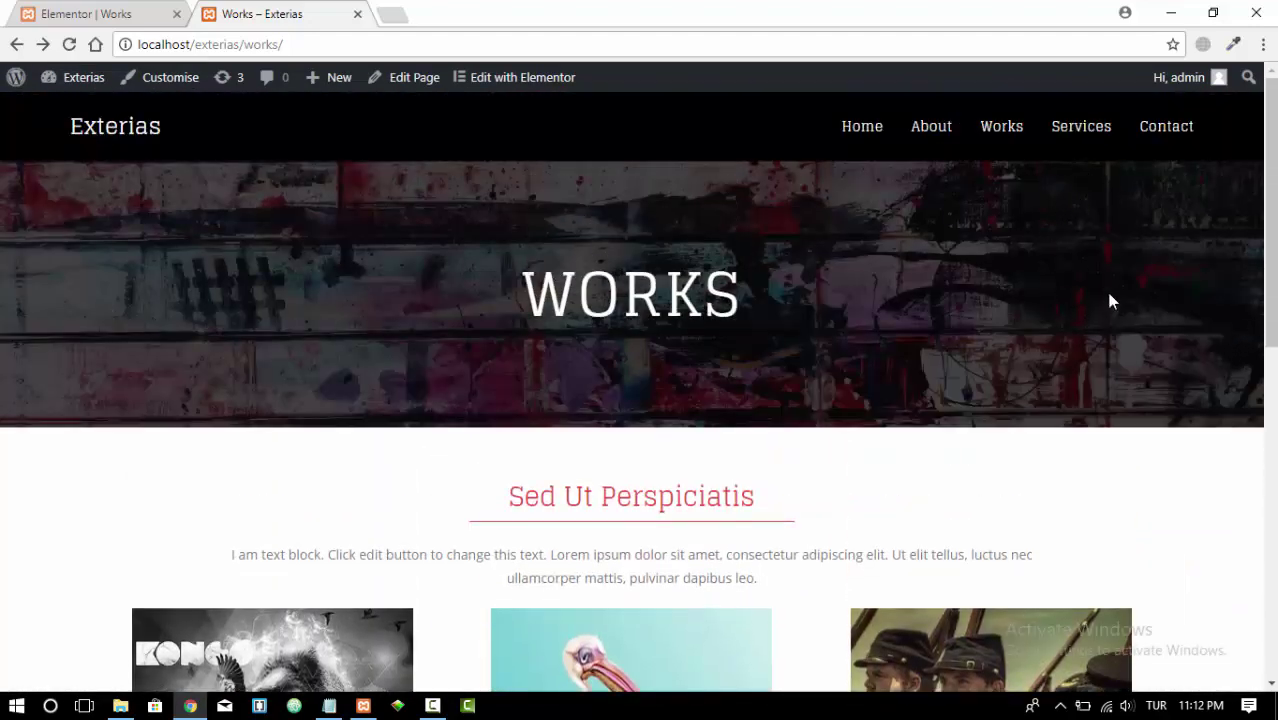
scroll(1198, 408, down, 4)
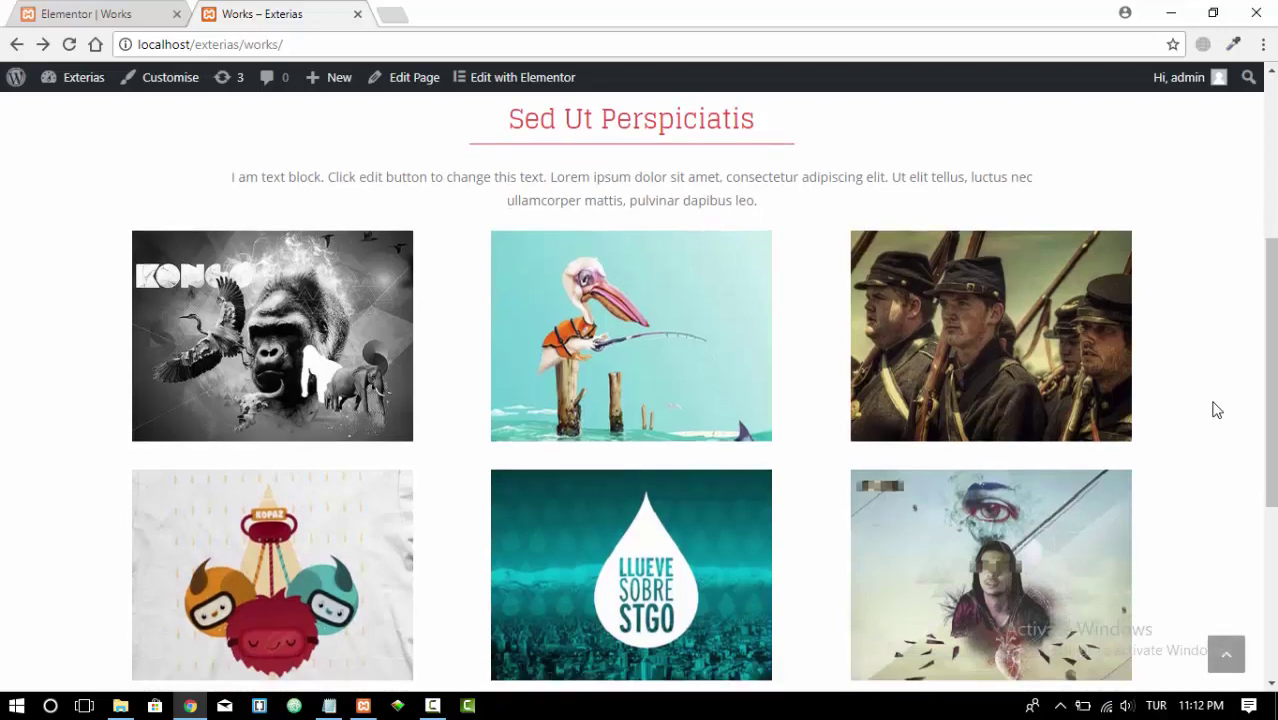